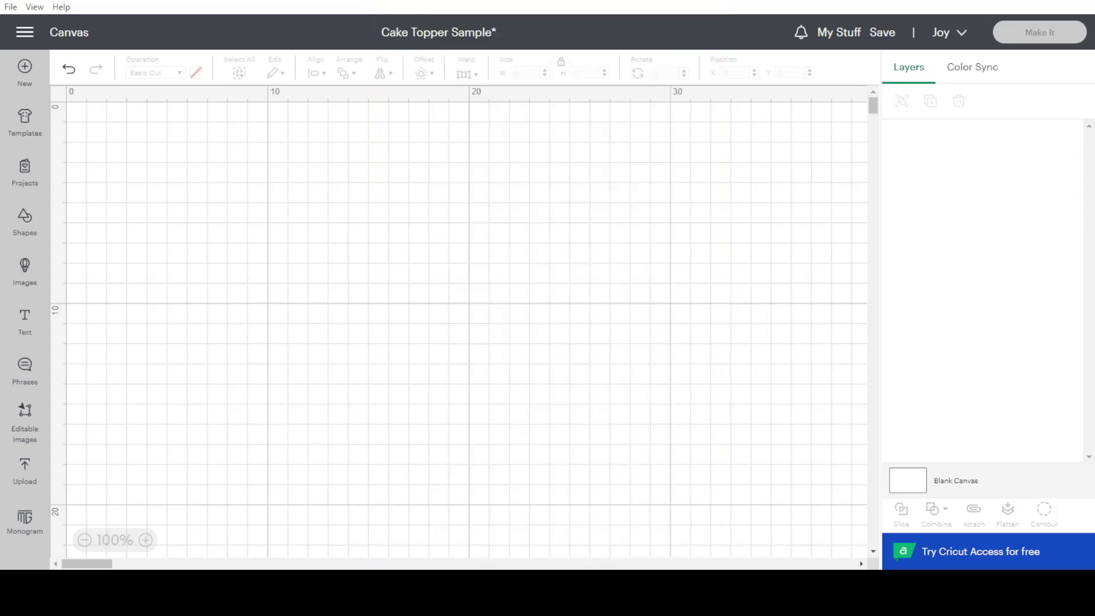
# Step: Add a circle shape to the canvas and set its size to 11.38 cm wide and high
pyautogui.click(25, 220)
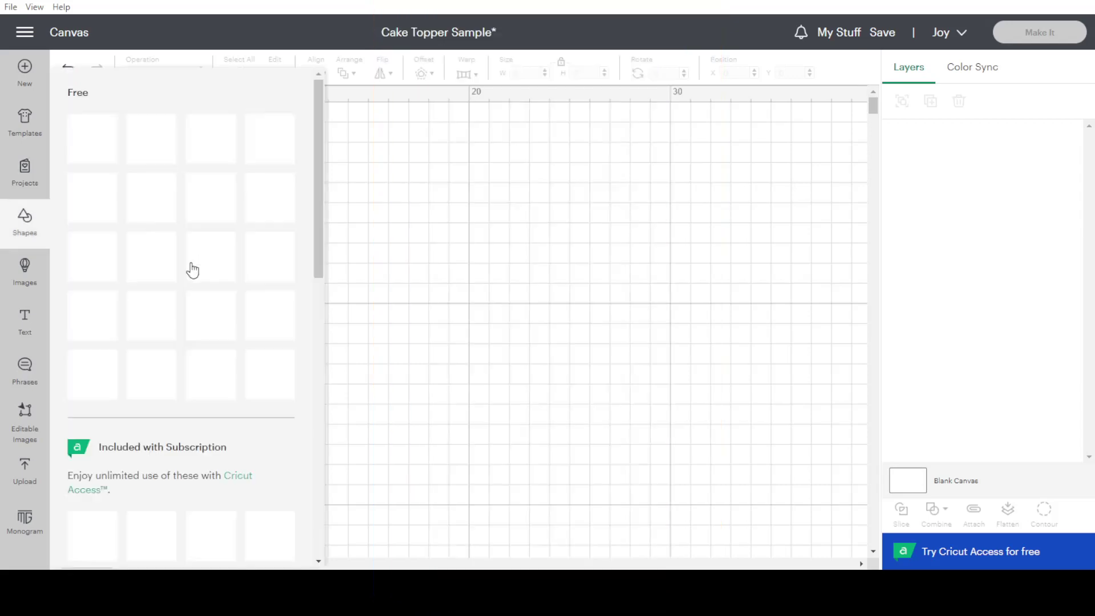
pyautogui.click(91, 325)
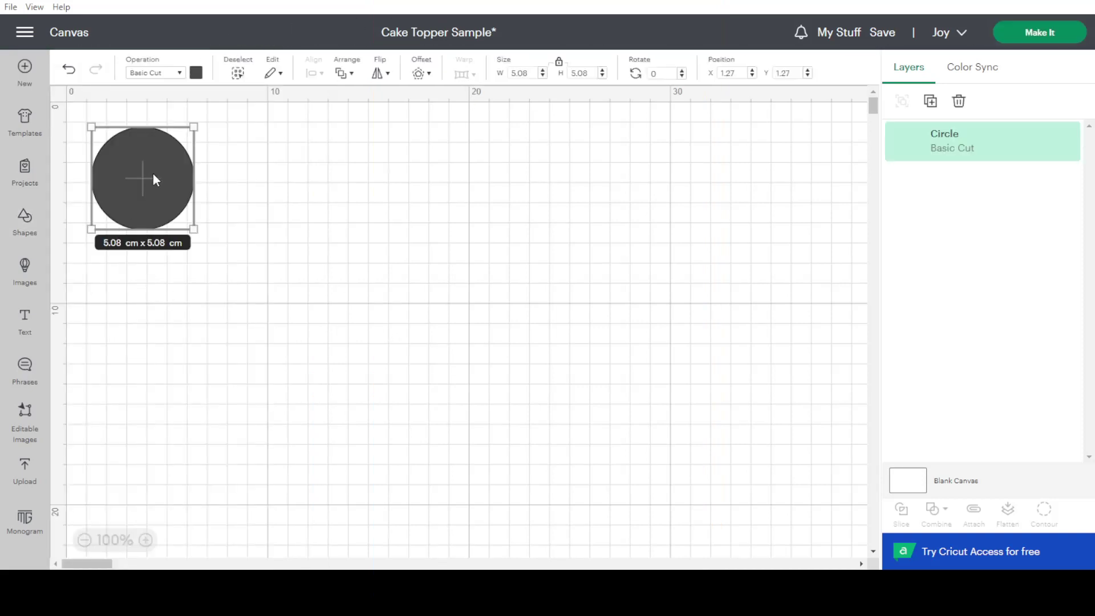
pyautogui.moveTo(153, 174); pyautogui.dragTo(305, 155)
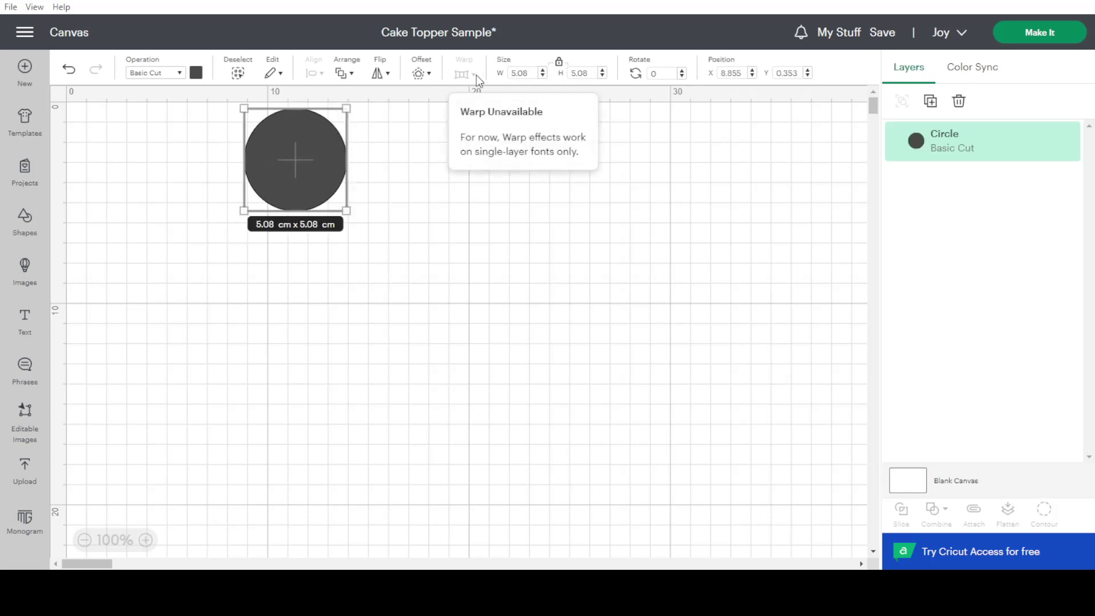
pyautogui.click(522, 73)
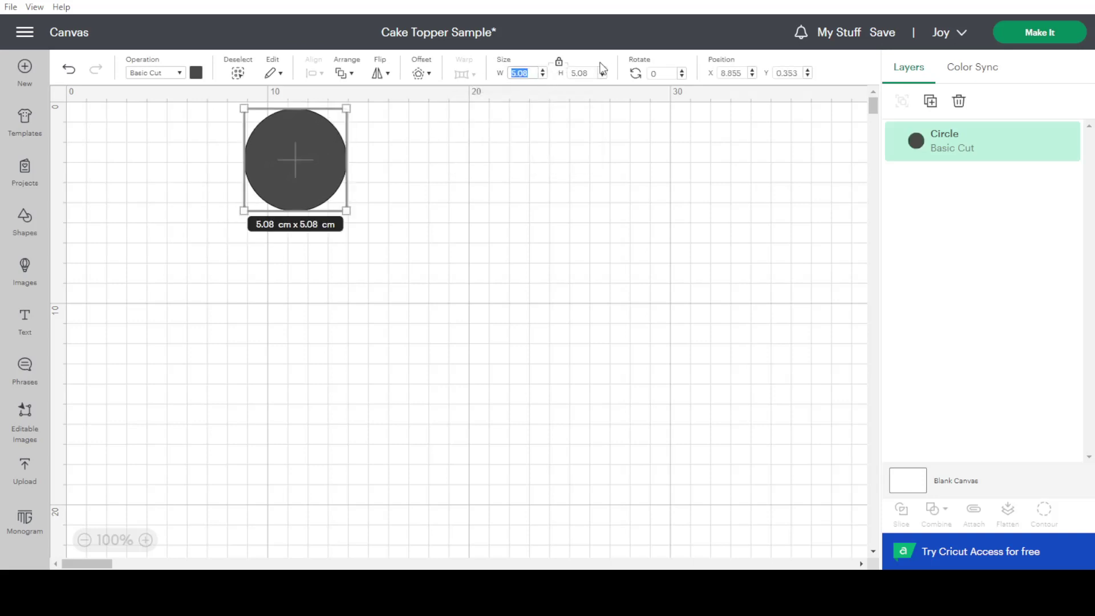
pyautogui.write('11.38')
pyautogui.press('Return')
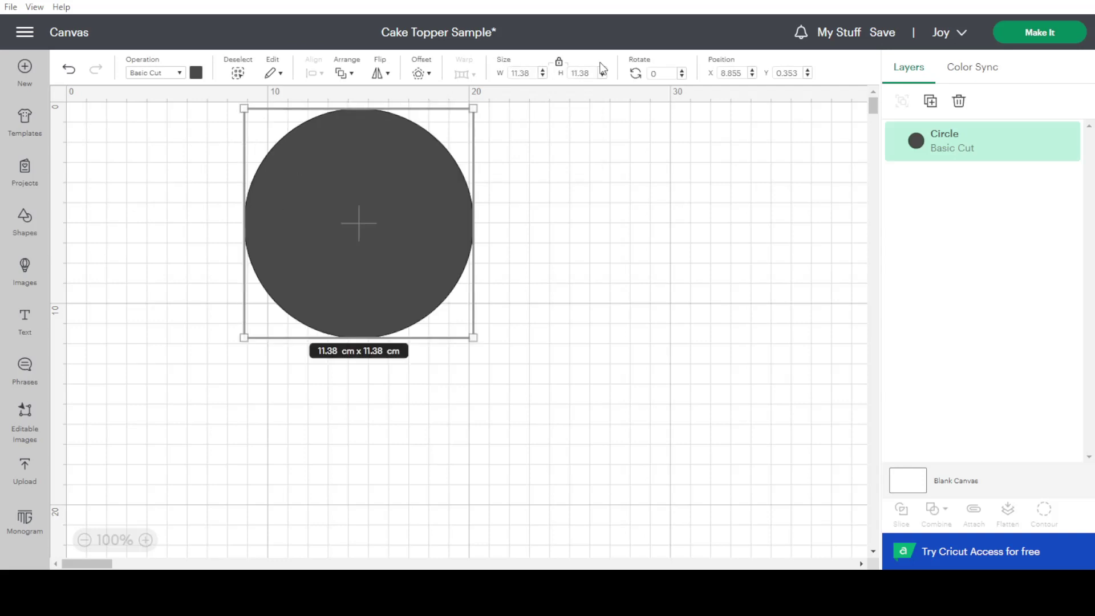
# Step: Change the circle's material color to brown and move it toward the middle of the visible canvas
pyautogui.click(196, 72)
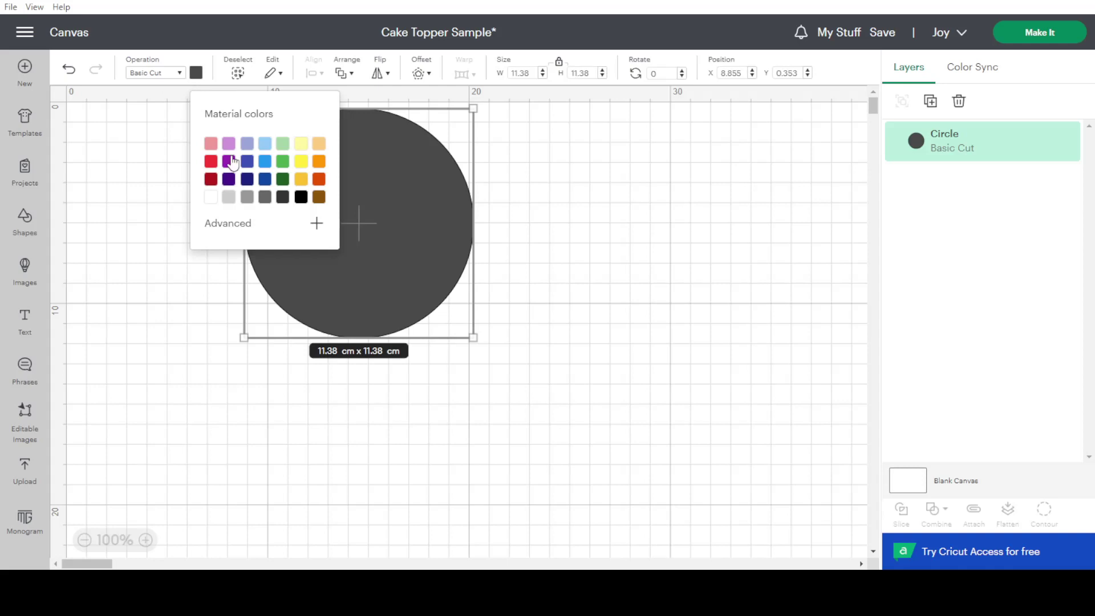
pyautogui.click(321, 208)
pyautogui.click(598, 279)
pyautogui.moveTo(340, 225); pyautogui.dragTo(502, 267)
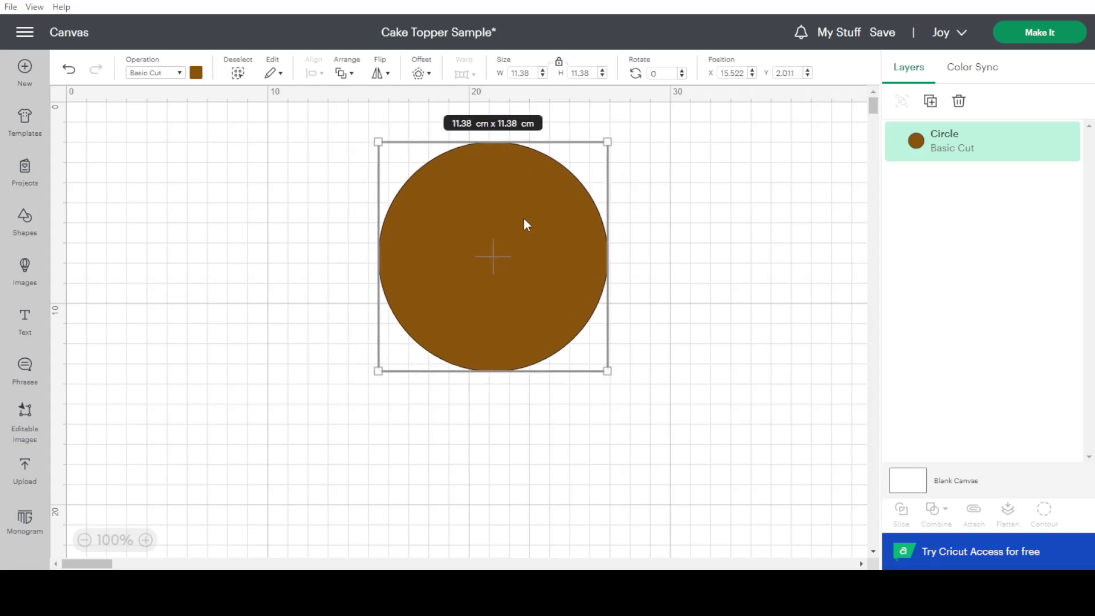
# Step: Duplicate the brown circle, lay the copy over the original and set the copy's size to 10.8 cm
pyautogui.rightClick(498, 218)
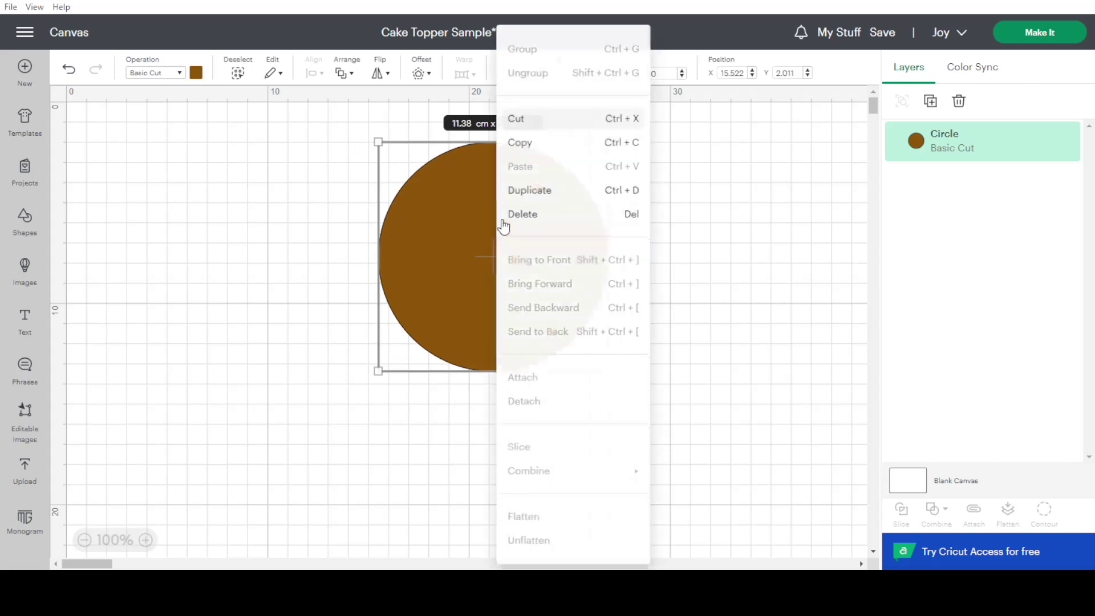
pyautogui.click(565, 200)
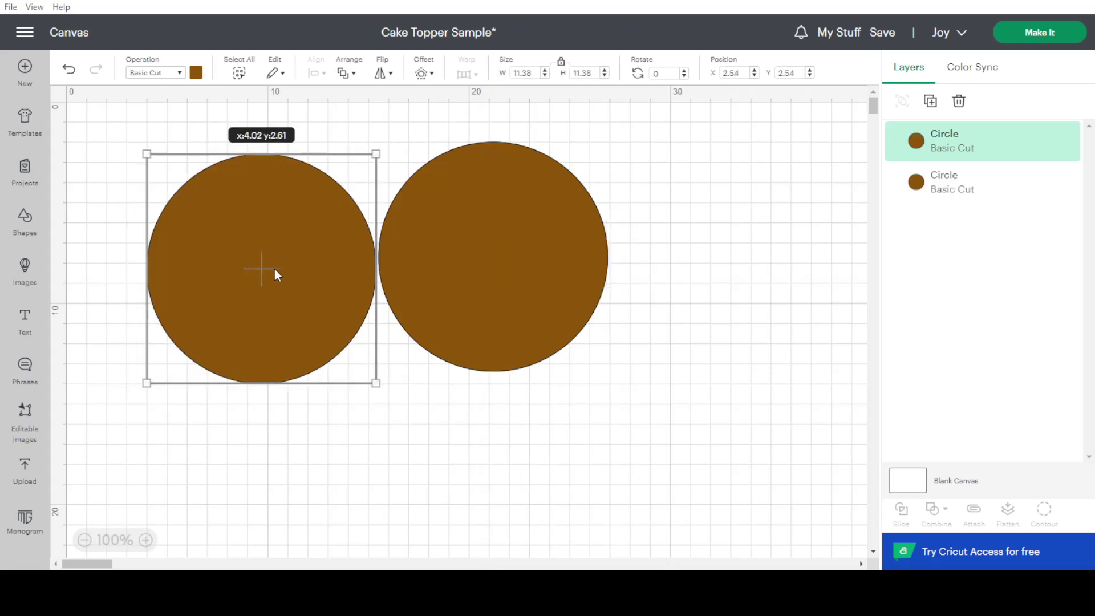
pyautogui.moveTo(276, 274); pyautogui.dragTo(477, 283)
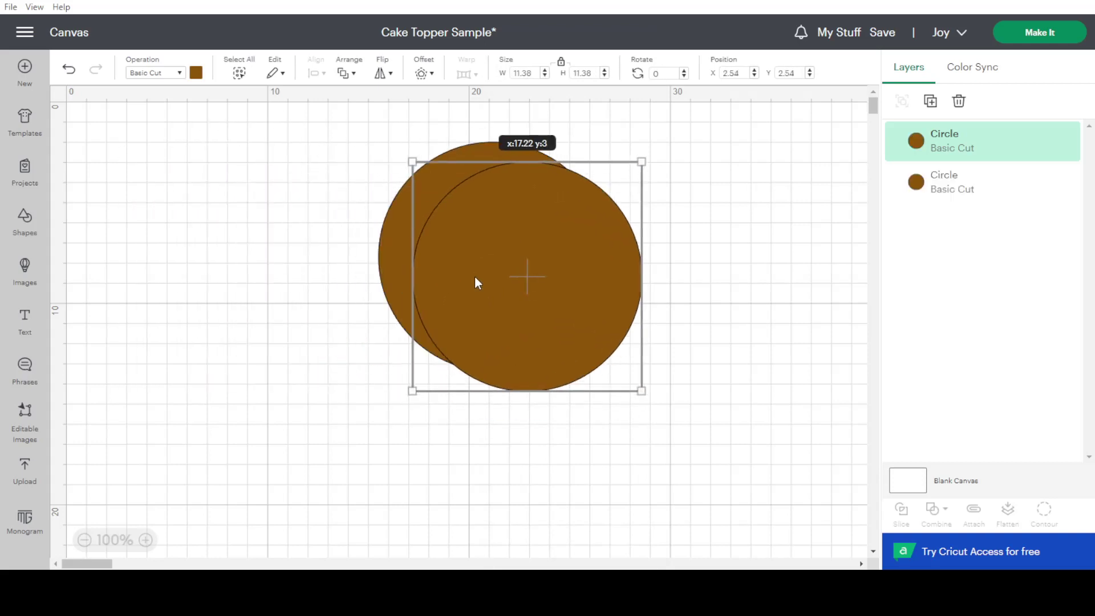
pyautogui.doubleClick(523, 73)
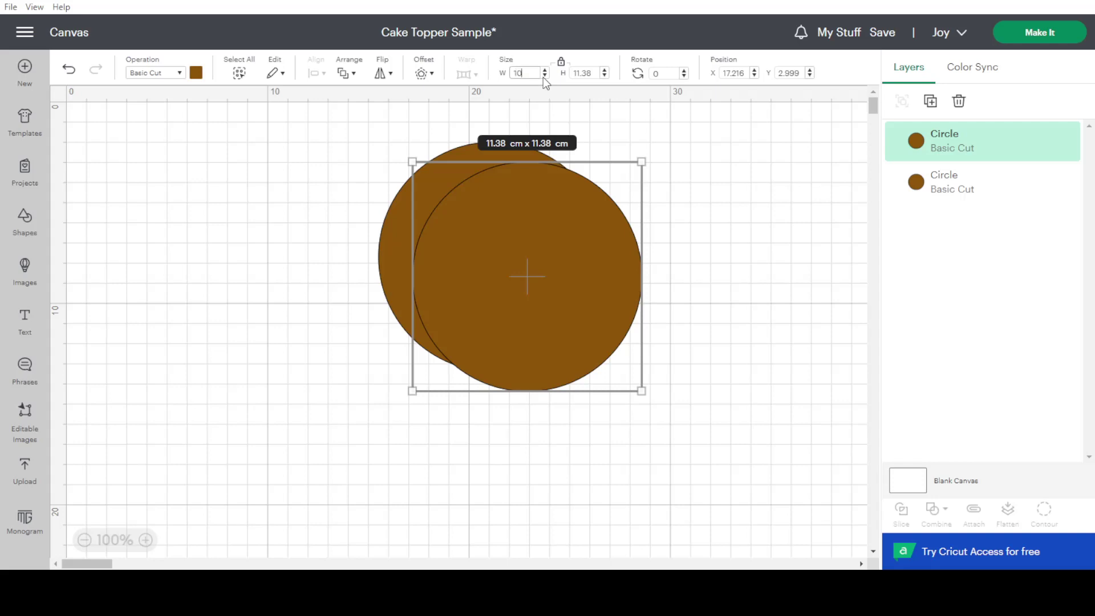
pyautogui.press('Return')
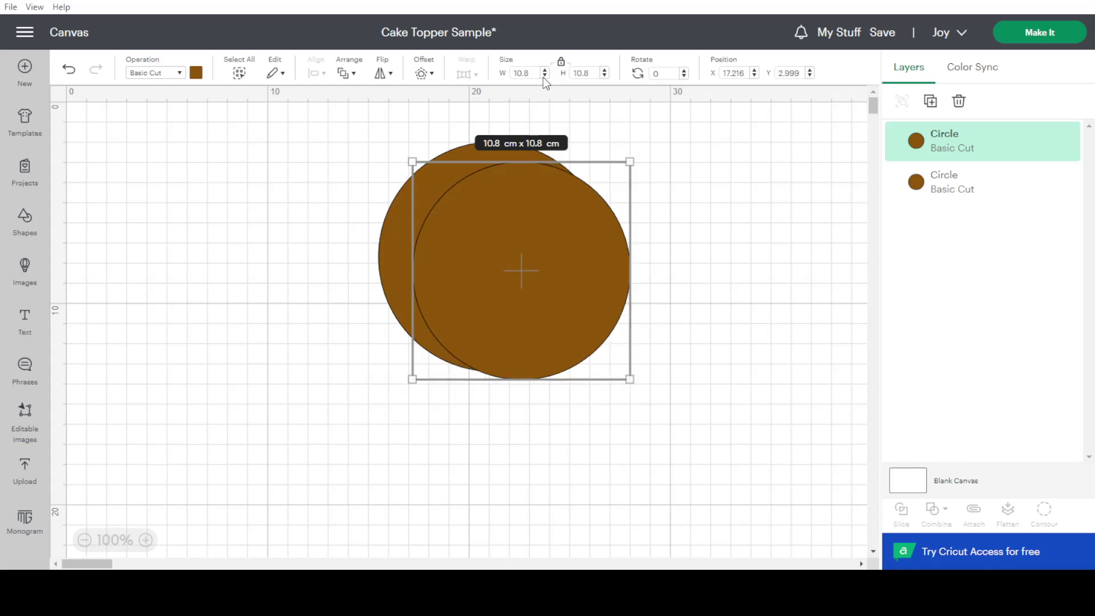
# Step: Center the two circles on each other and subtract the smaller one from the larger to form a ring
pyautogui.click(675, 162)
pyautogui.click(494, 231)
pyautogui.keyDown('shift'); pyautogui.click(469, 150); pyautogui.keyUp('shift')
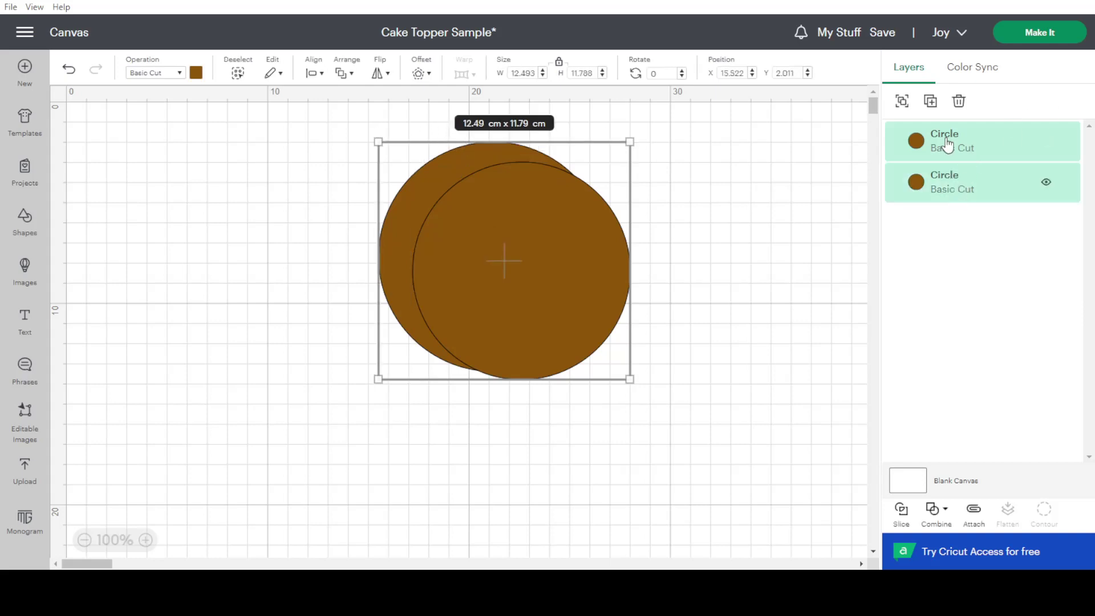
pyautogui.click(316, 77)
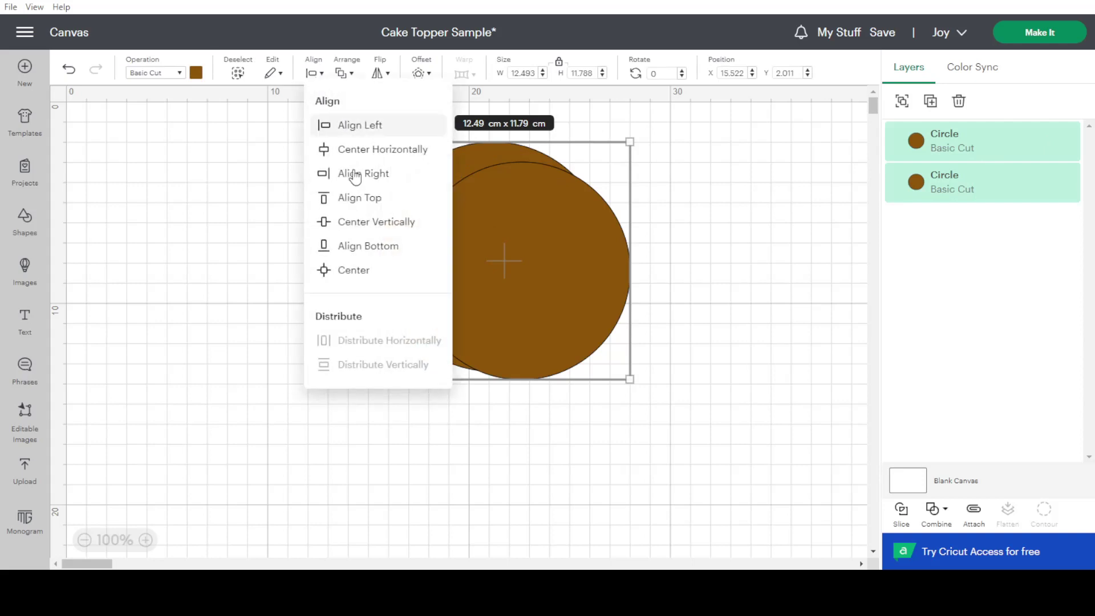
pyautogui.click(355, 272)
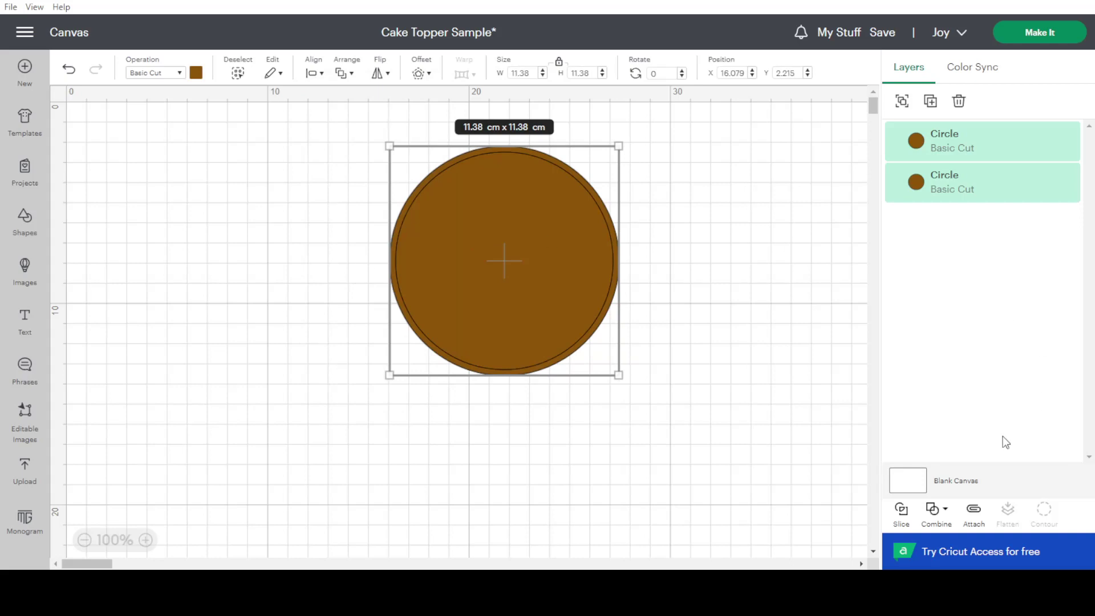
pyautogui.click(931, 516)
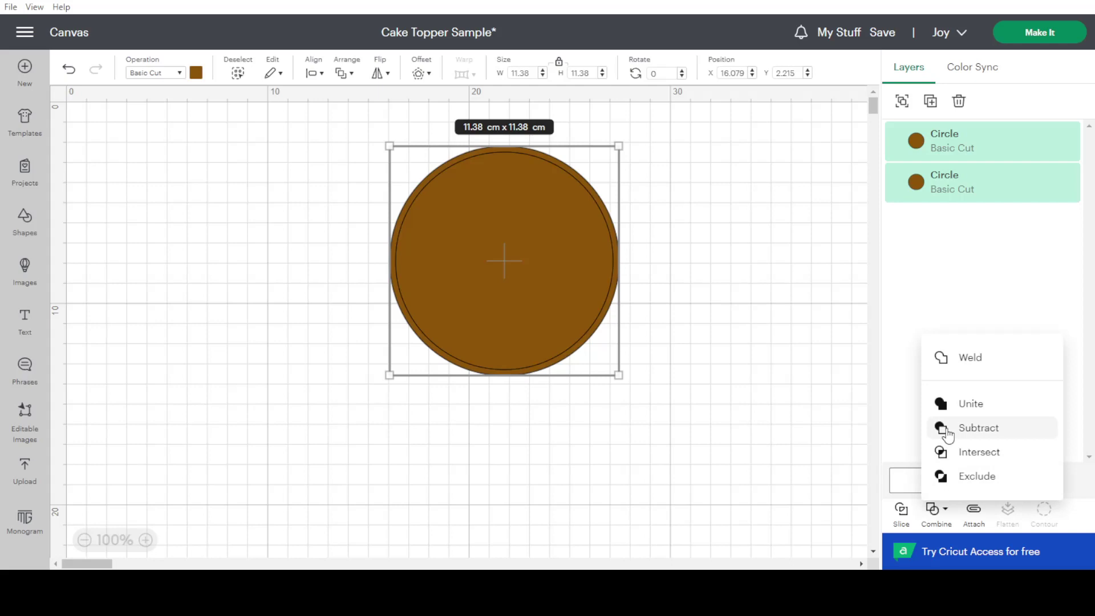
pyautogui.click(980, 432)
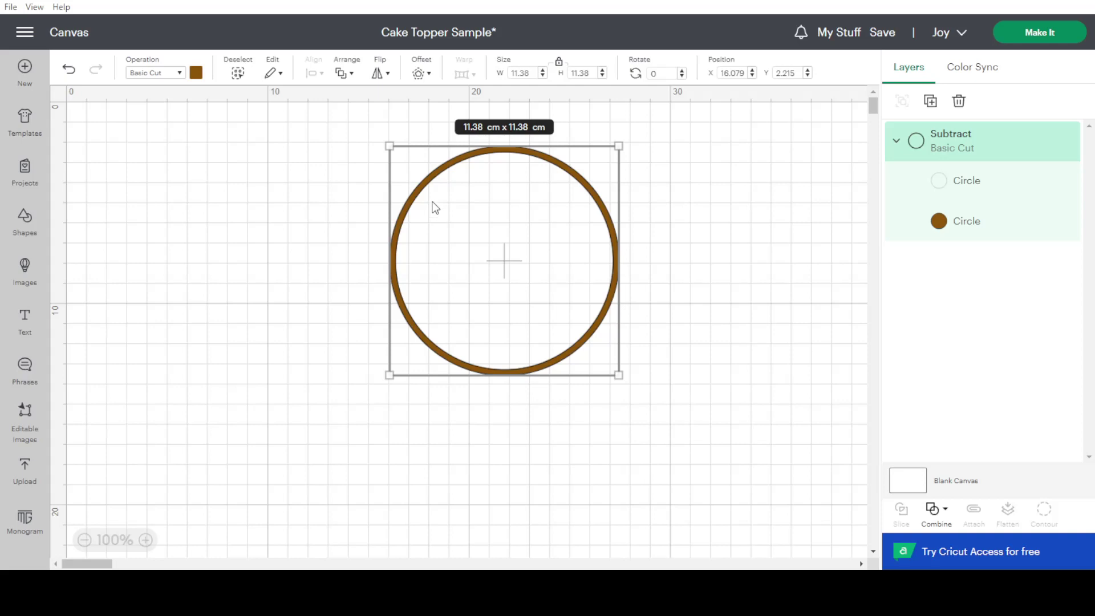
# Step: Rename the subtracted ring layer to "Guide Circle"
pyautogui.click(731, 208)
pyautogui.click(483, 228)
pyautogui.doubleClick(966, 143)
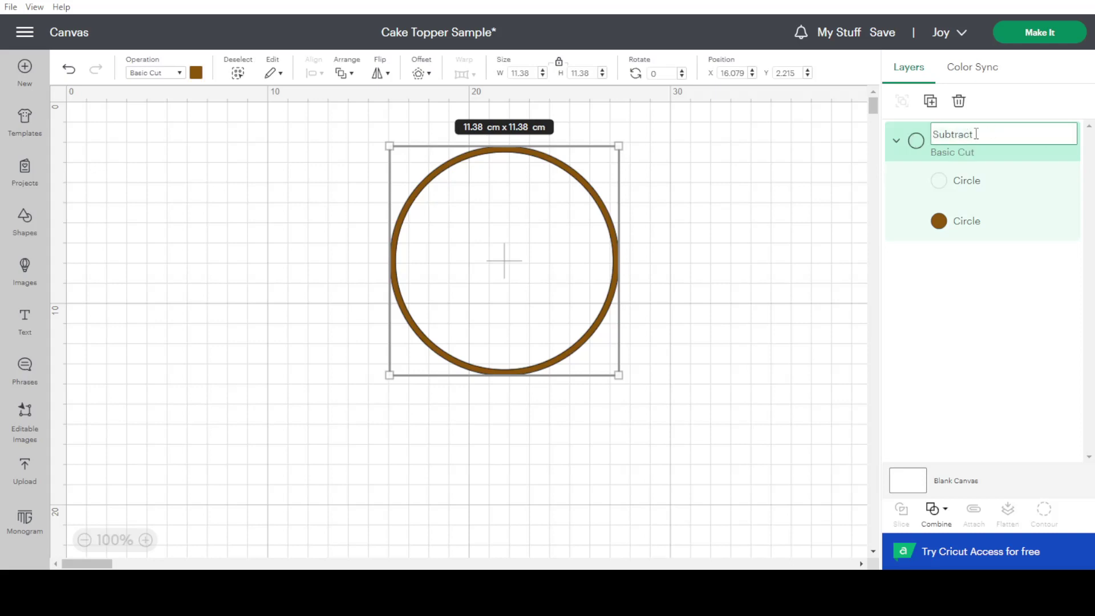
pyautogui.write('Guide Circle')
pyautogui.click(777, 319)
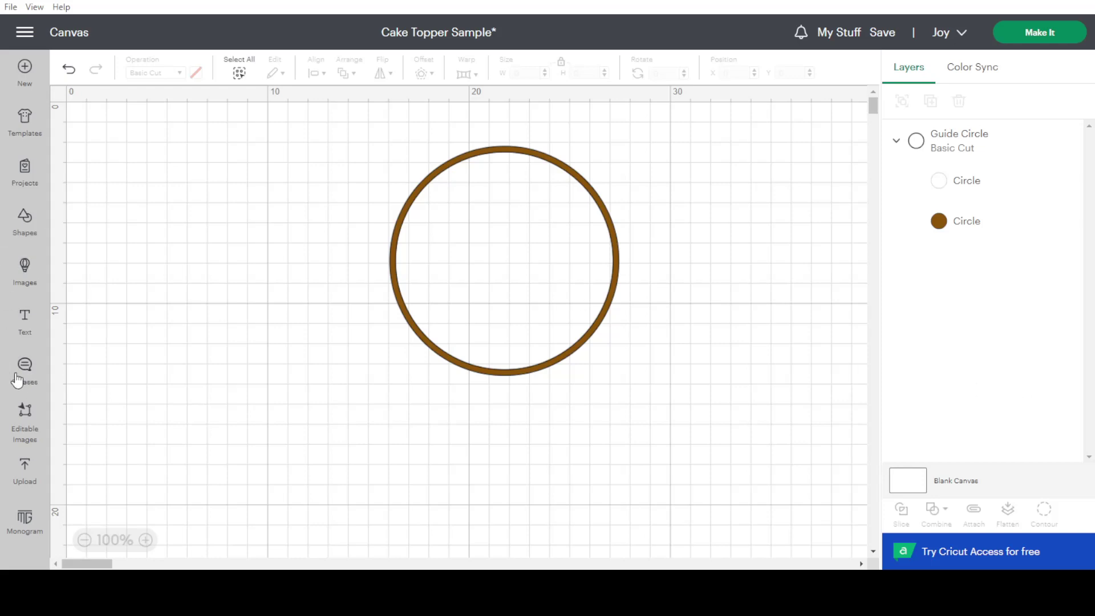
# Step: Browse all images in the library, filtered to Free and the Cut Only operation type
pyautogui.click(24, 275)
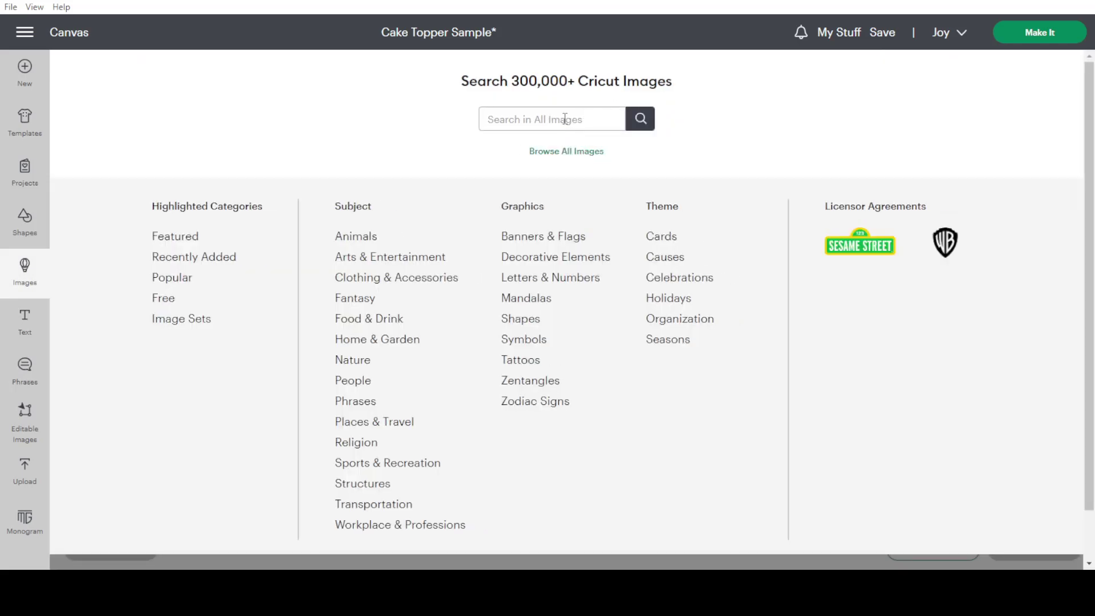
pyautogui.click(571, 153)
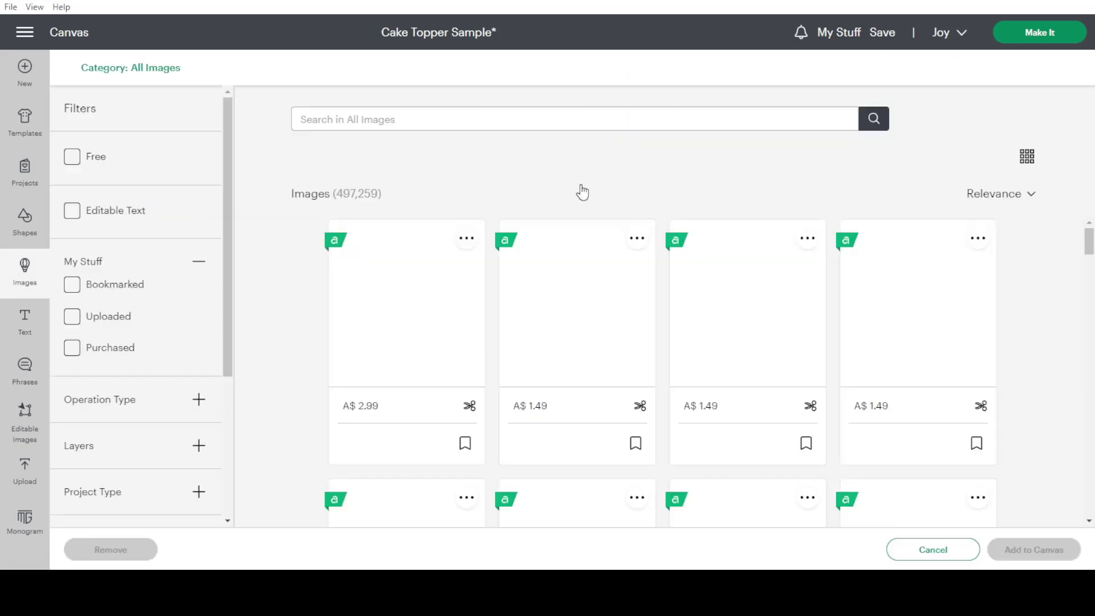
pyautogui.click(77, 161)
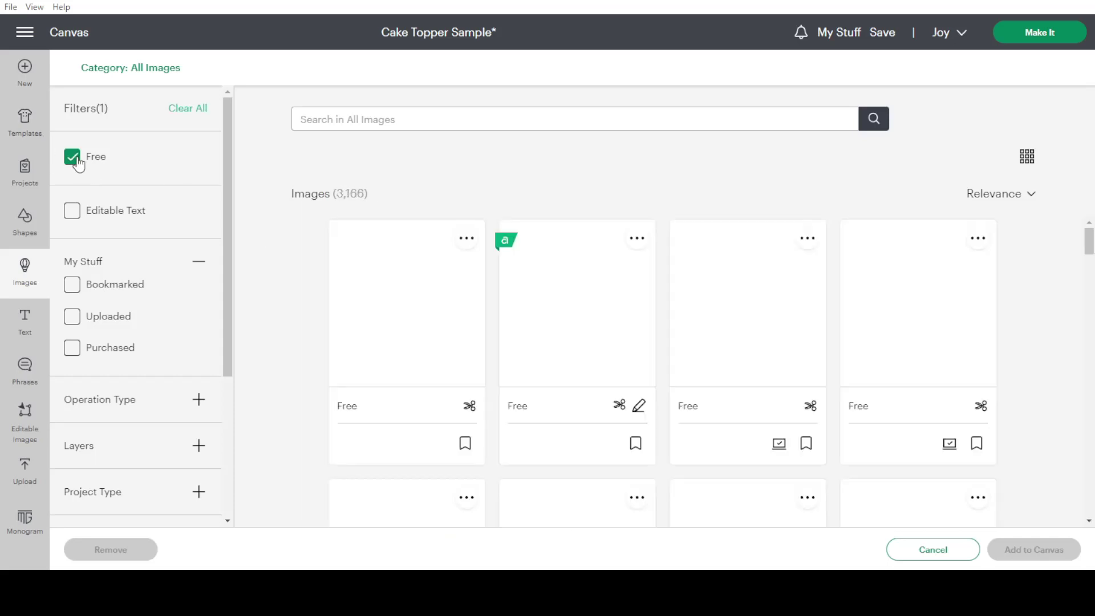
pyautogui.click(199, 402)
pyautogui.scroll(-3, 106, 322)
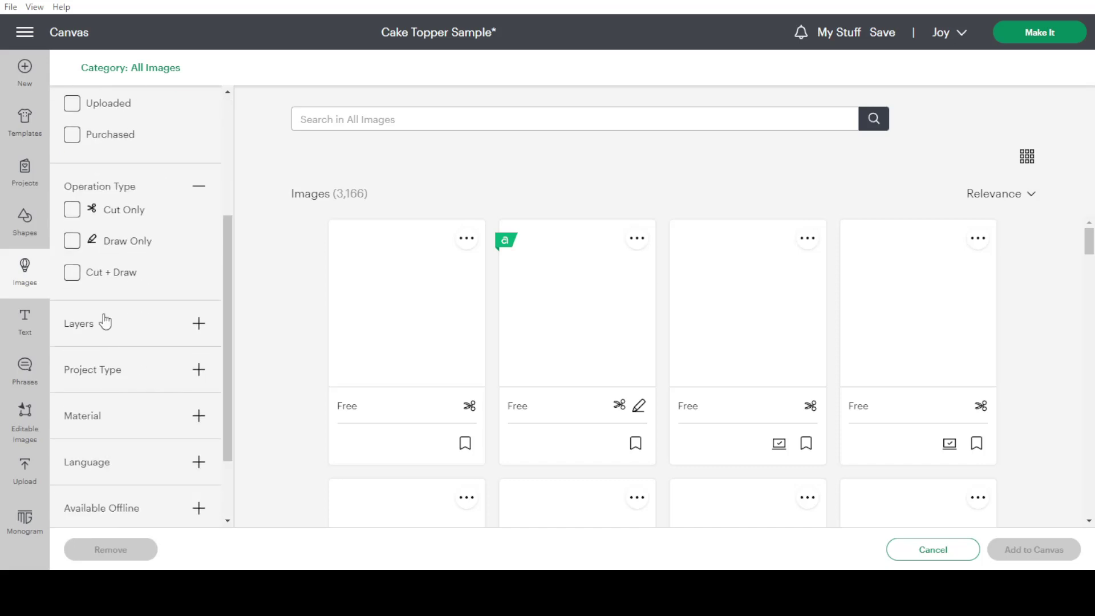
pyautogui.scroll(2, 106, 322)
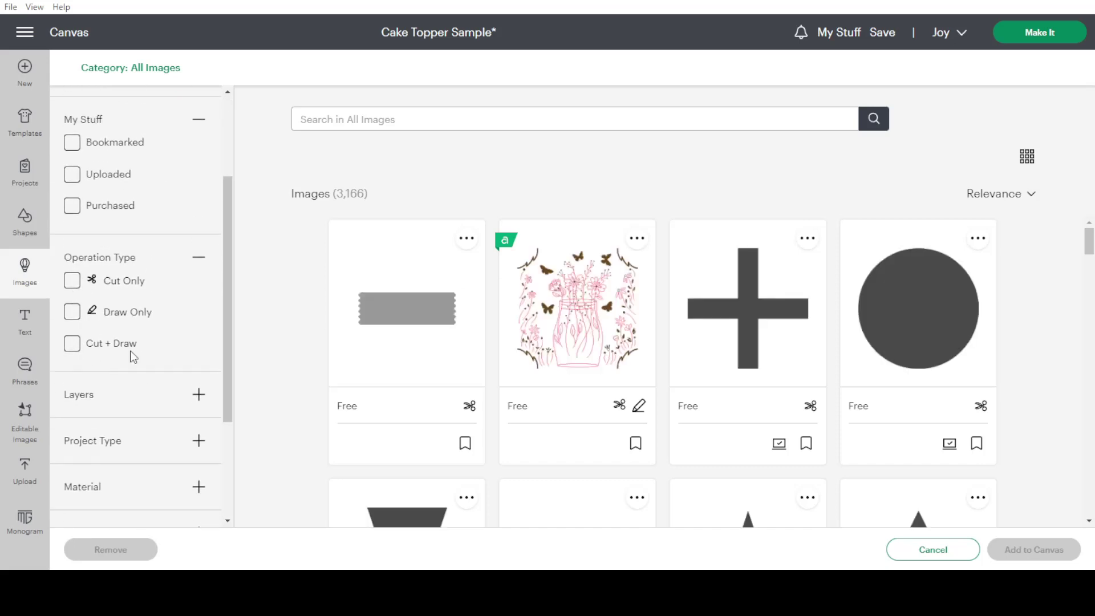
pyautogui.click(73, 282)
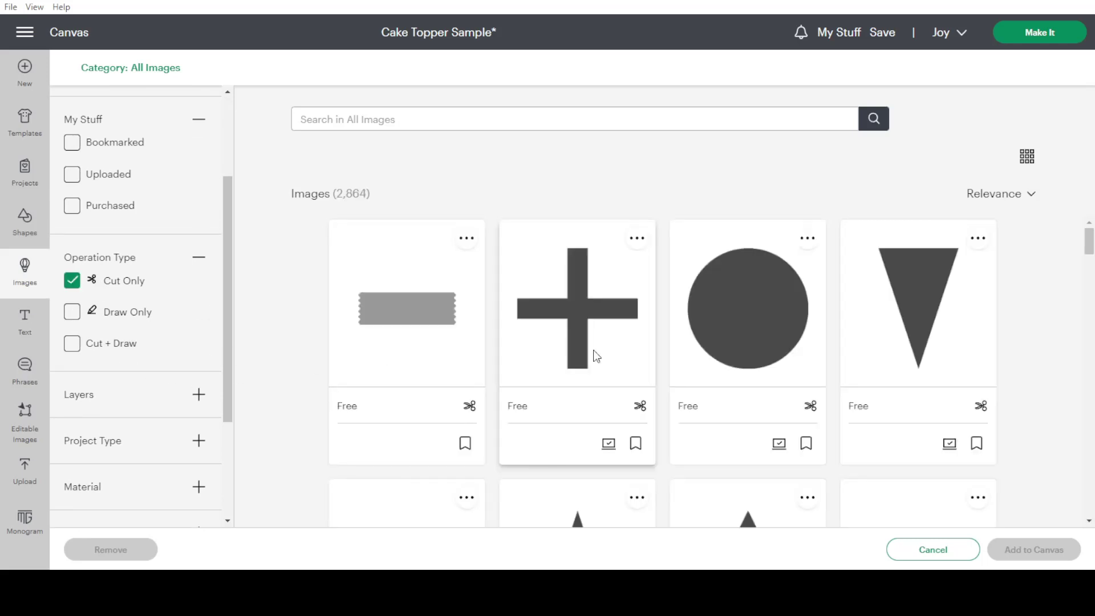
# Step: Search the filtered images for "bird", add the flying dove to the canvas and place it beside the guide circle, slightly lower
pyautogui.scroll(-10, 756, 331)
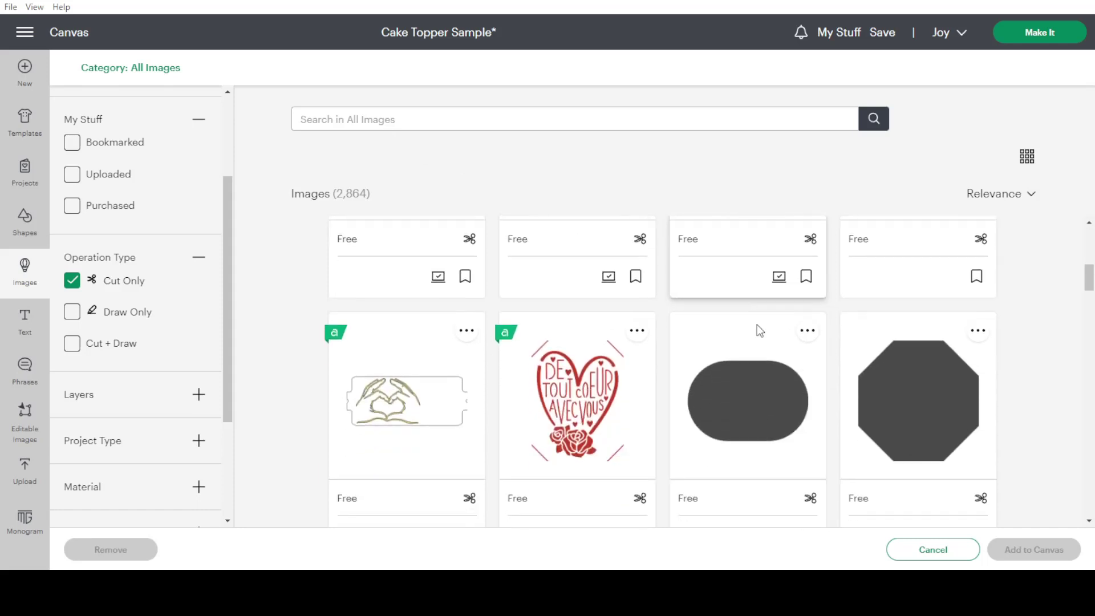
pyautogui.scroll(10, 758, 331)
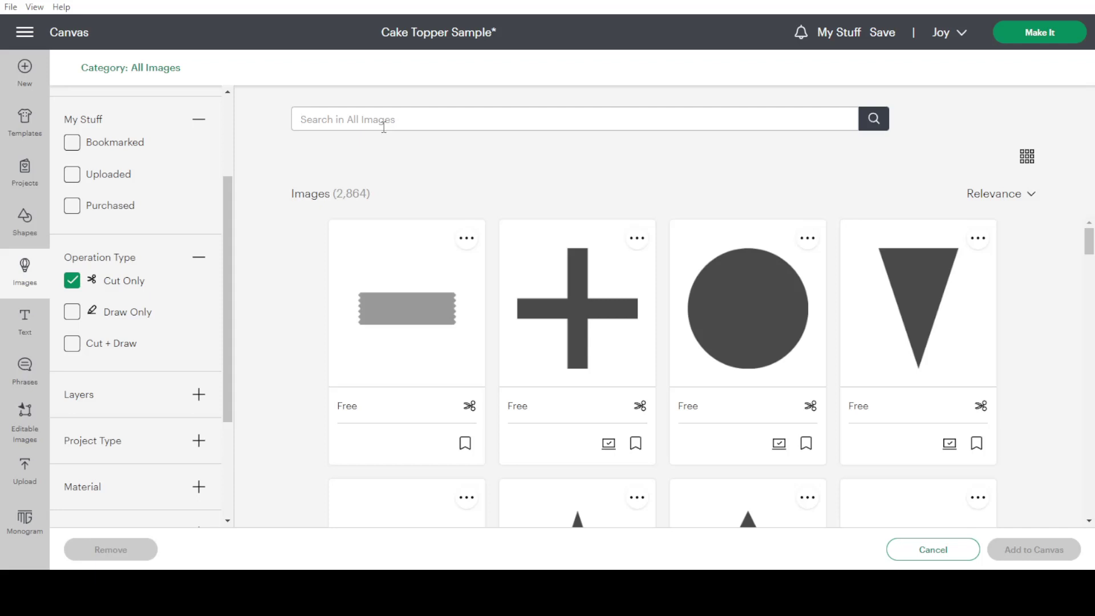
pyautogui.write('bird')
pyautogui.press('Return')
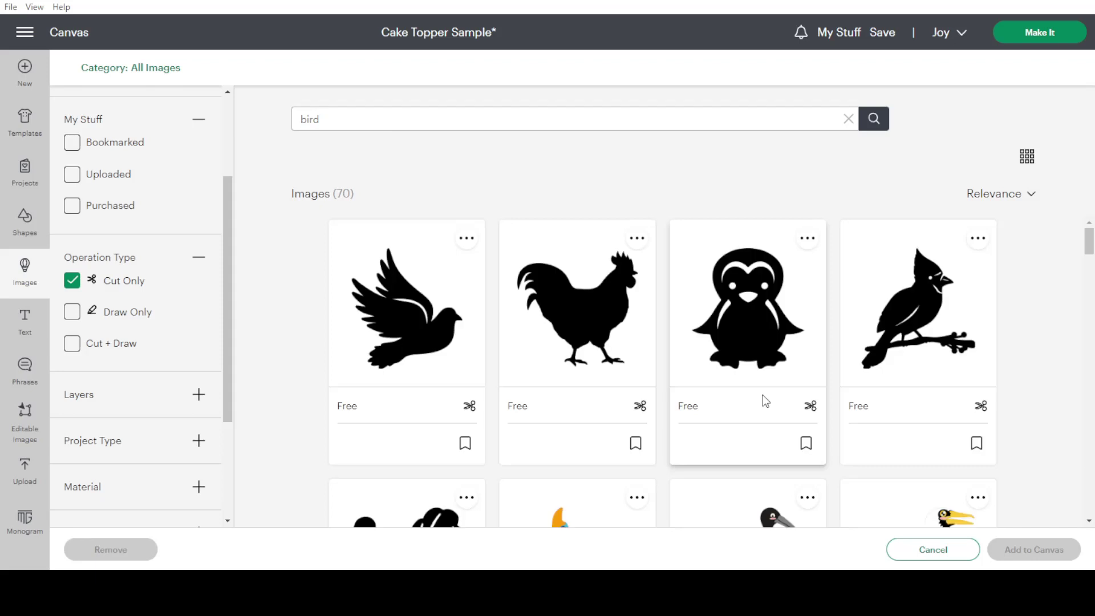
pyautogui.scroll(-1, 386, 296)
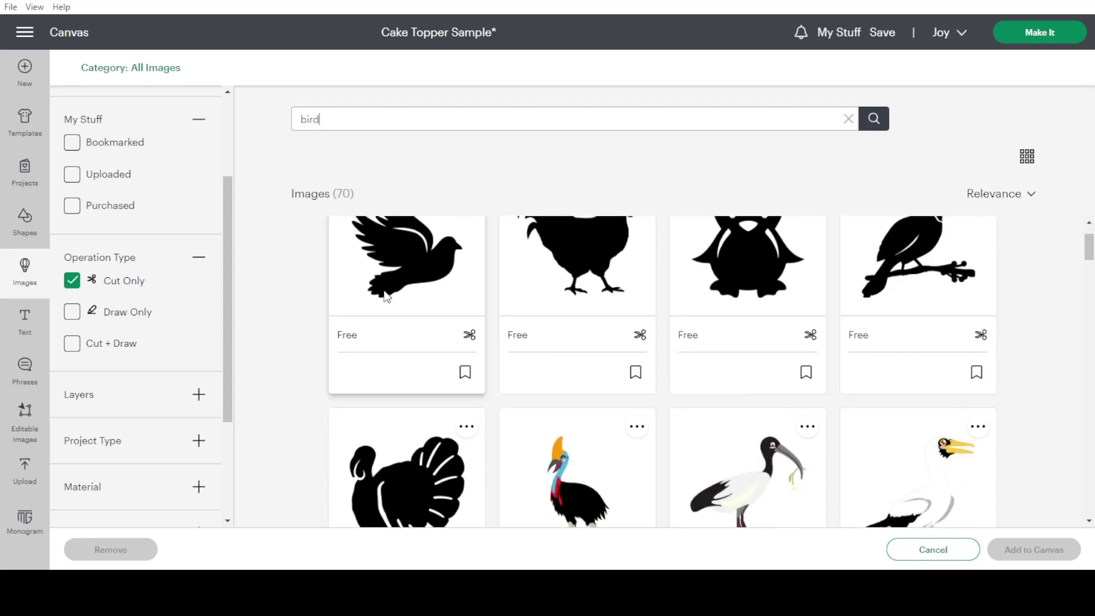
pyautogui.click(415, 286)
pyautogui.click(1020, 550)
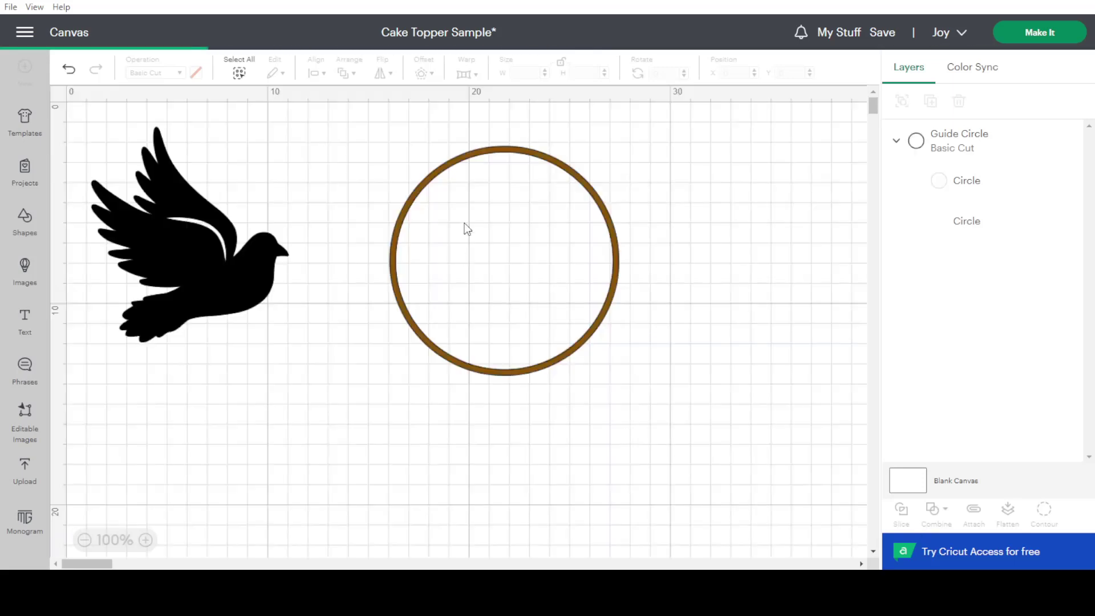
pyautogui.moveTo(234, 281); pyautogui.dragTo(289, 375)
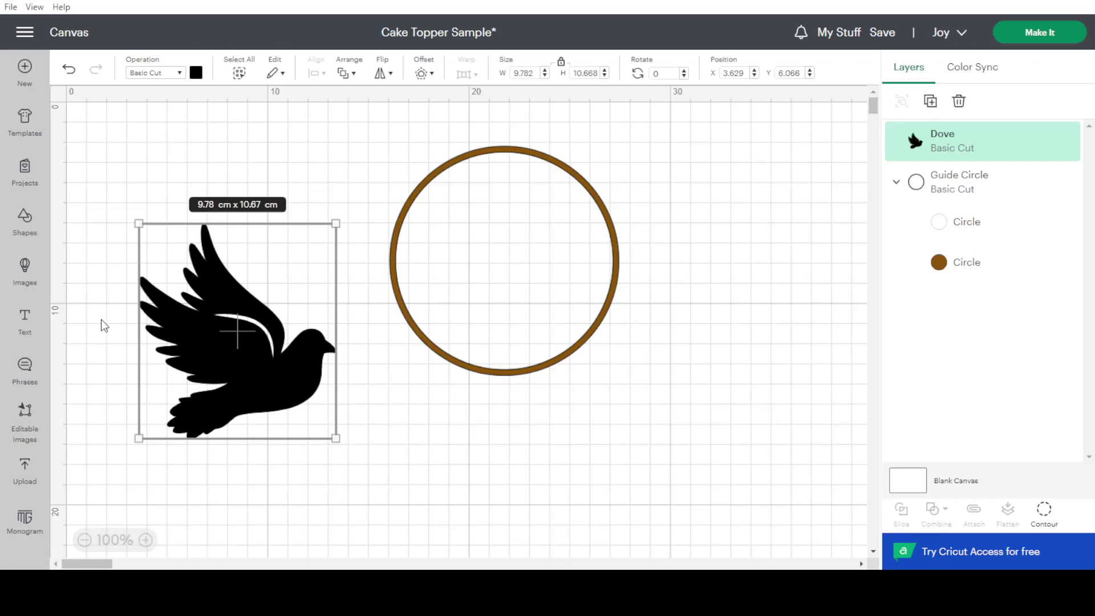
# Step: Search the image library for "bowl" and filter the results to Free and Cut Only
pyautogui.click(25, 268)
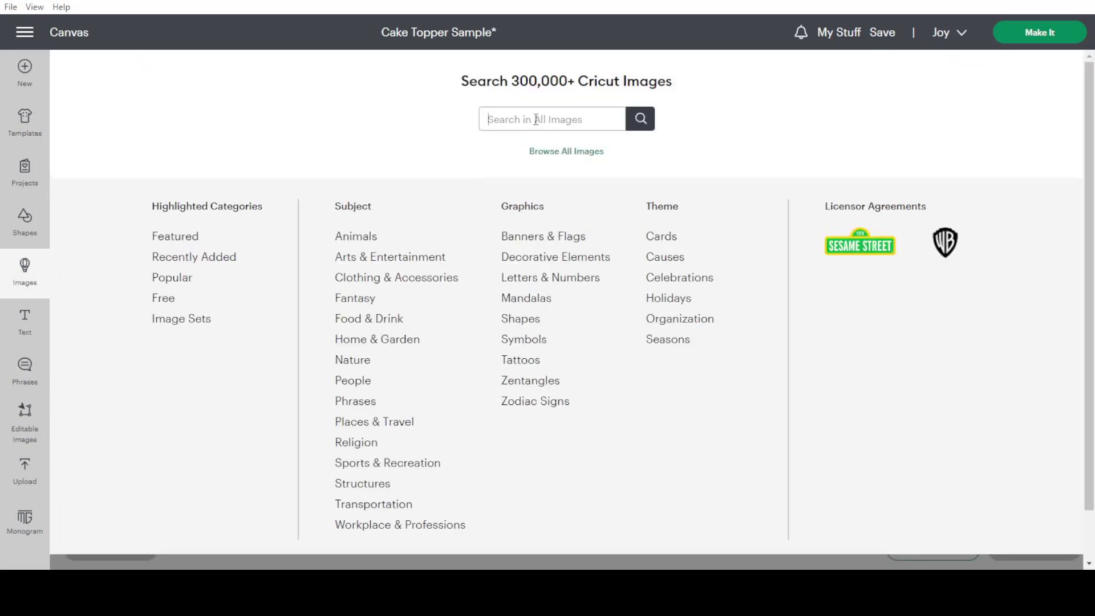
pyautogui.write('bowl')
pyautogui.press('Return')
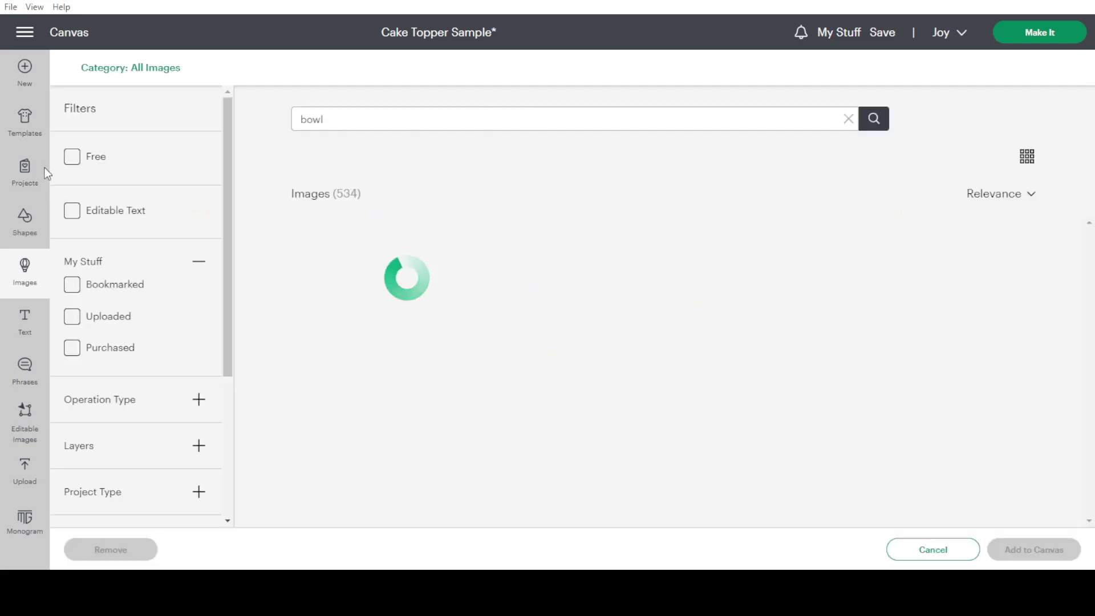
pyautogui.click(73, 158)
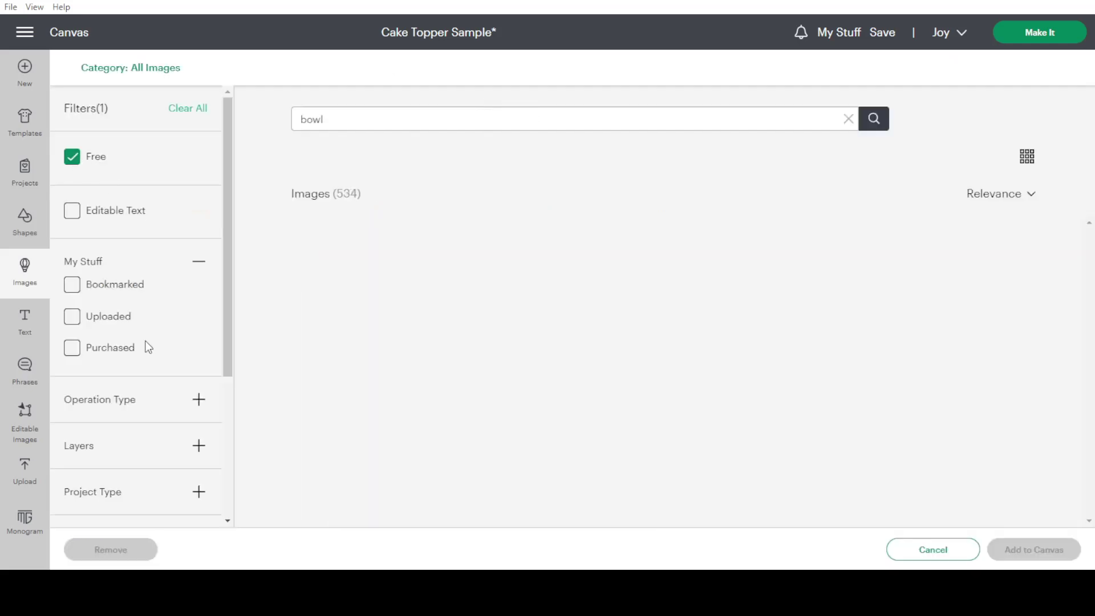
pyautogui.click(134, 404)
pyautogui.click(103, 431)
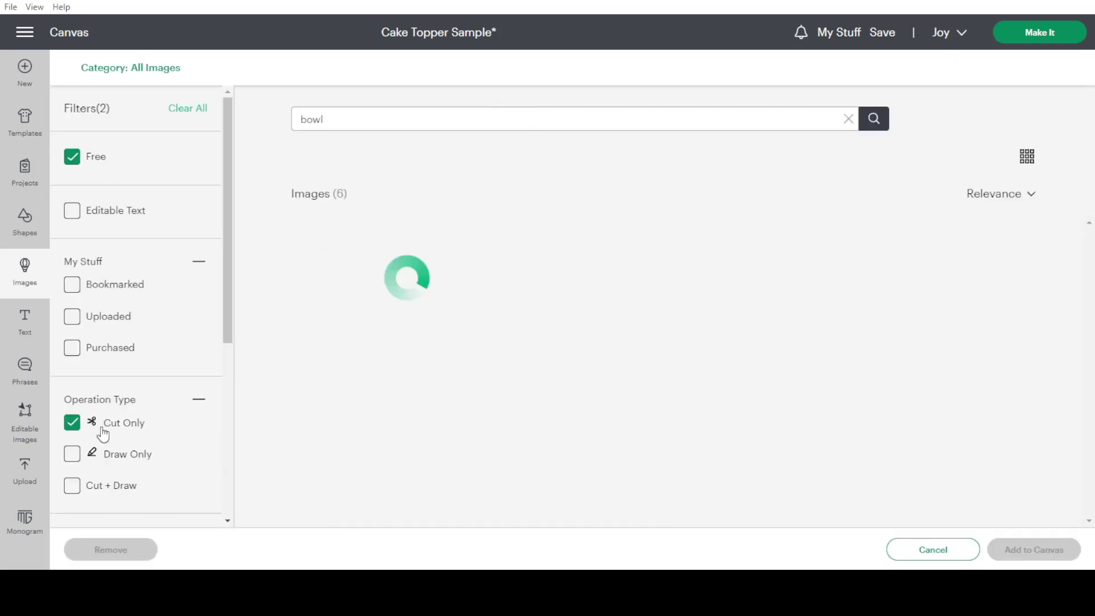
# Step: Add the plain solid bowl to the canvas and shrink it to about 3.19 × 1.66 cm inside the bottom of the guide circle
pyautogui.click(399, 321)
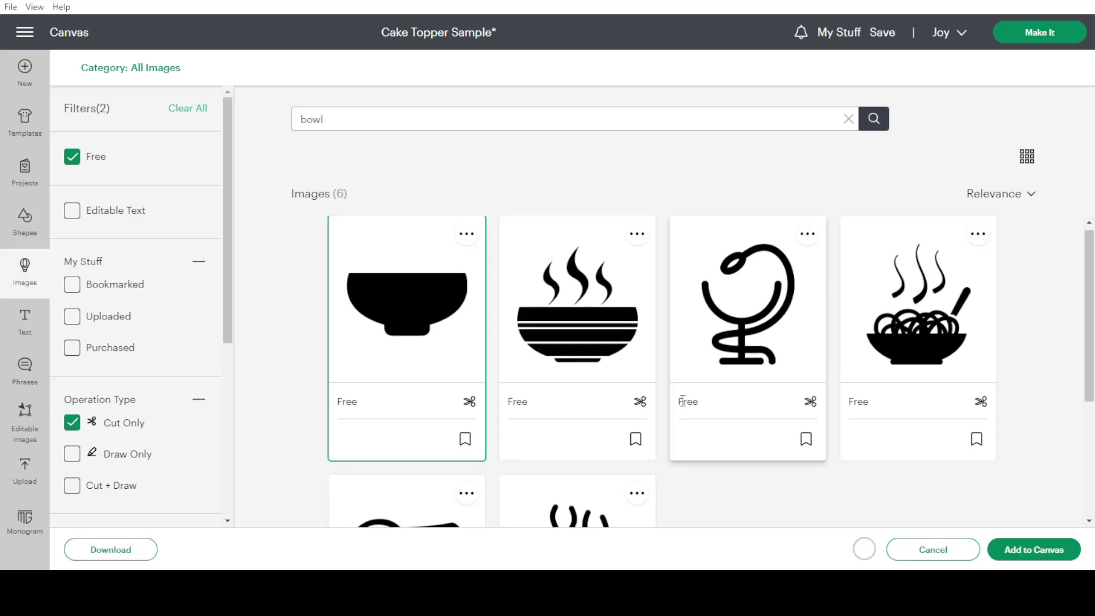
pyautogui.scroll(-3, 683, 401)
pyautogui.click(1045, 550)
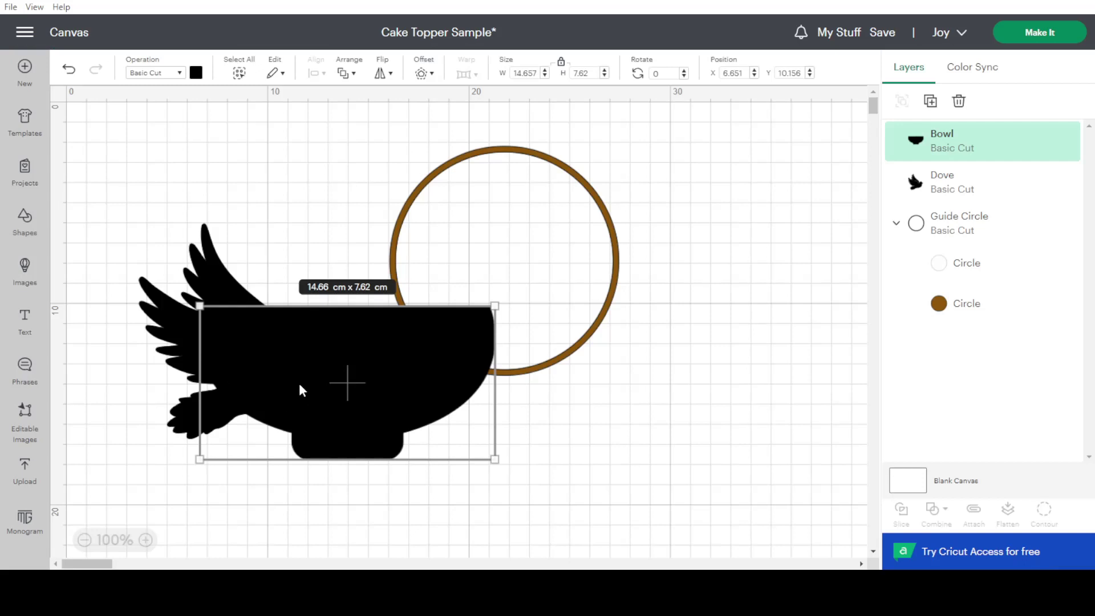
pyautogui.moveTo(300, 385); pyautogui.dragTo(477, 408)
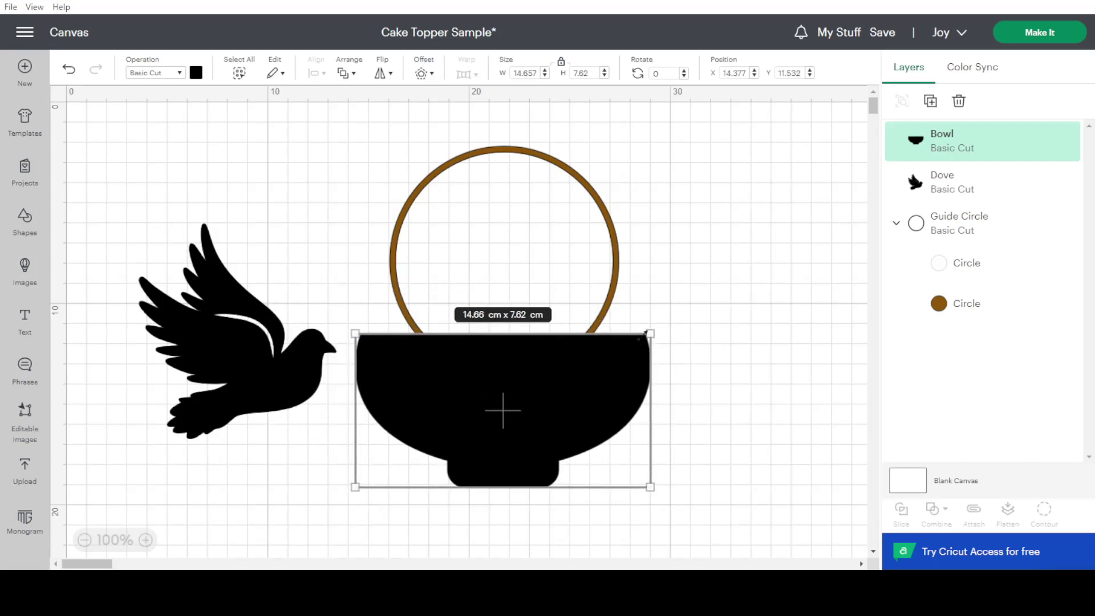
pyautogui.moveTo(655, 334); pyautogui.dragTo(490, 345)
pyautogui.click(498, 460)
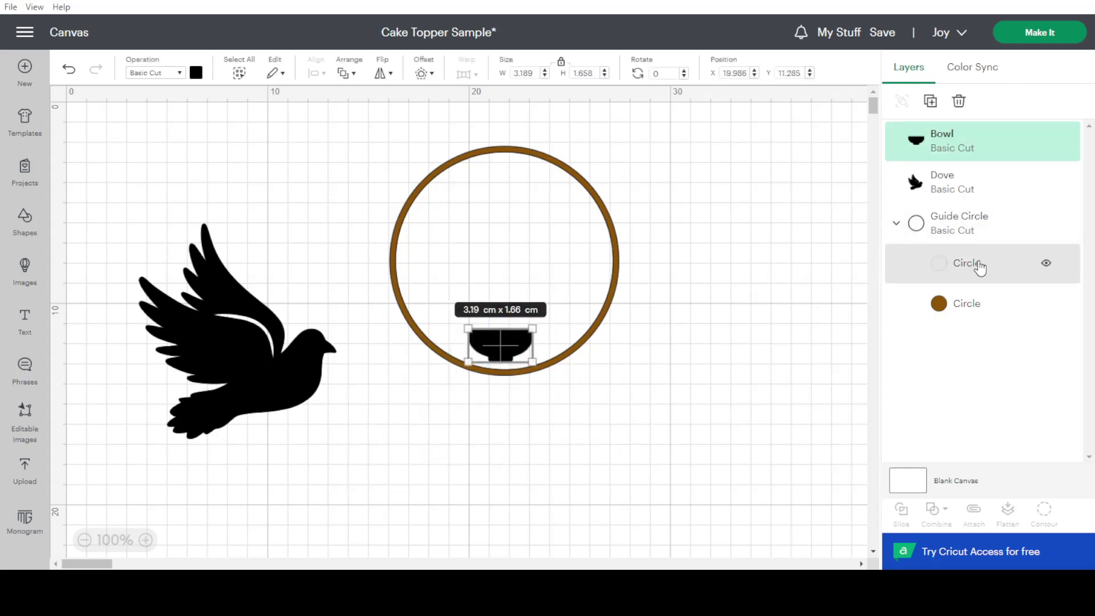
# Step: Center the bowl horizontally with the guide circle's inner circle and save the project
pyautogui.keyDown('shift'); pyautogui.click(950, 267); pyautogui.keyUp('shift')
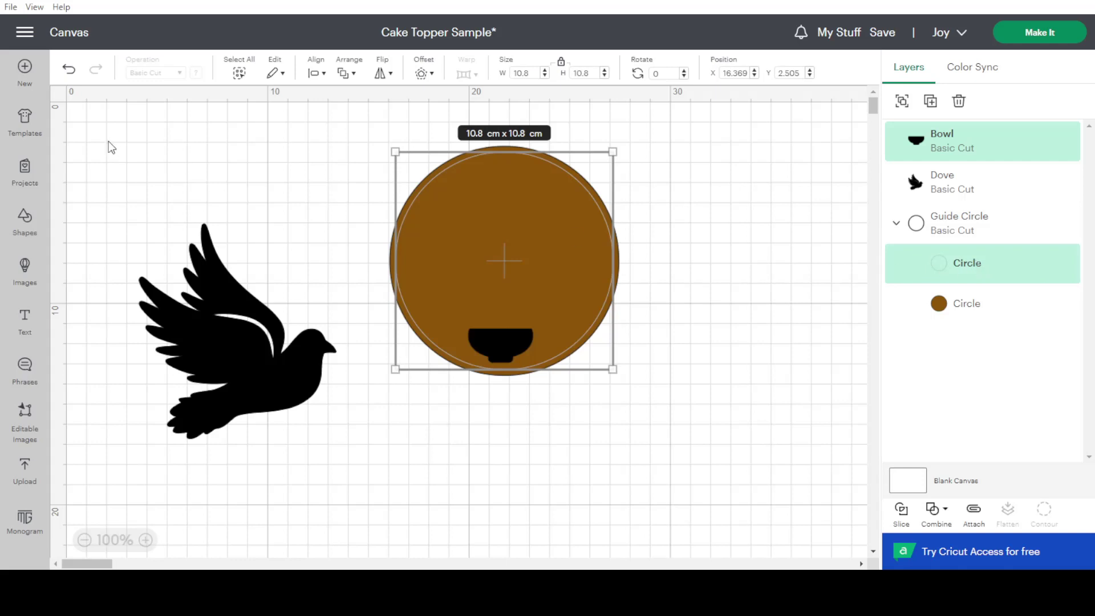
pyautogui.click(323, 74)
pyautogui.click(366, 151)
pyautogui.click(858, 364)
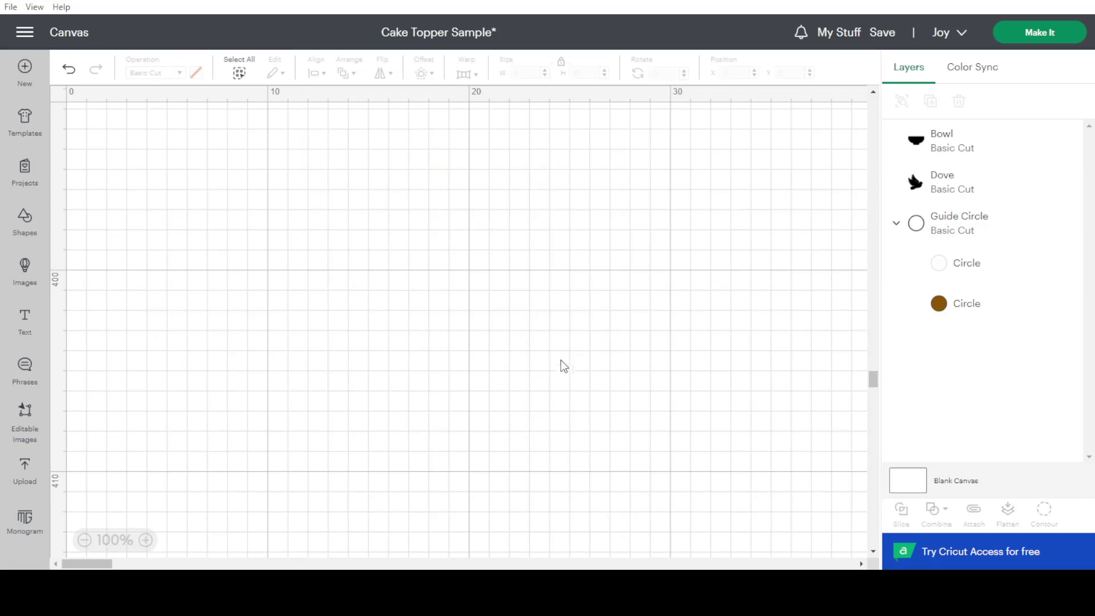
pyautogui.moveTo(873, 359); pyautogui.dragTo(874, 100)
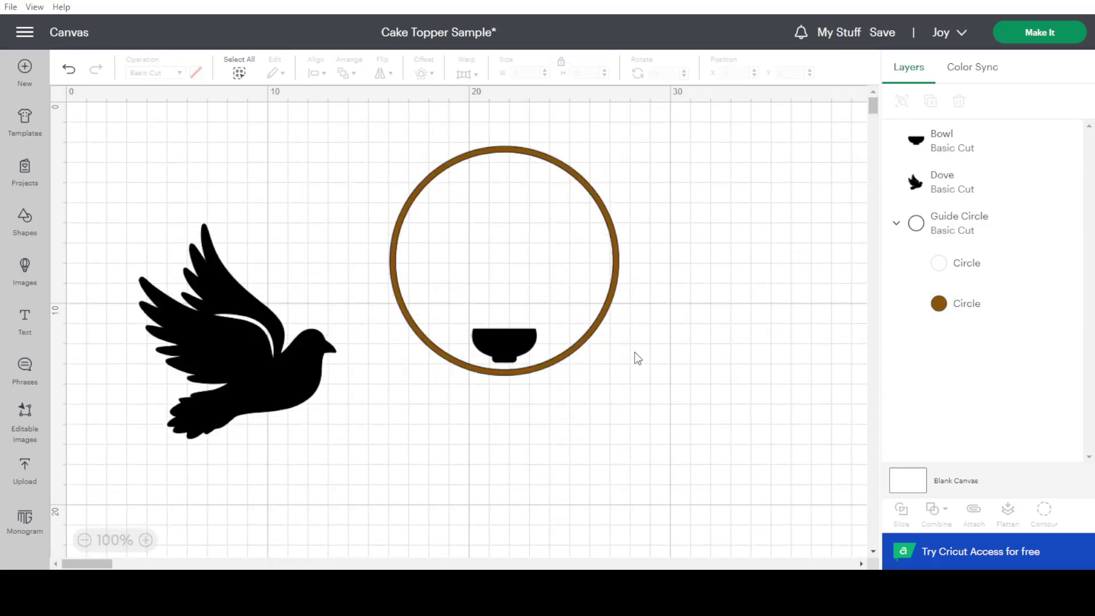
pyautogui.click(881, 33)
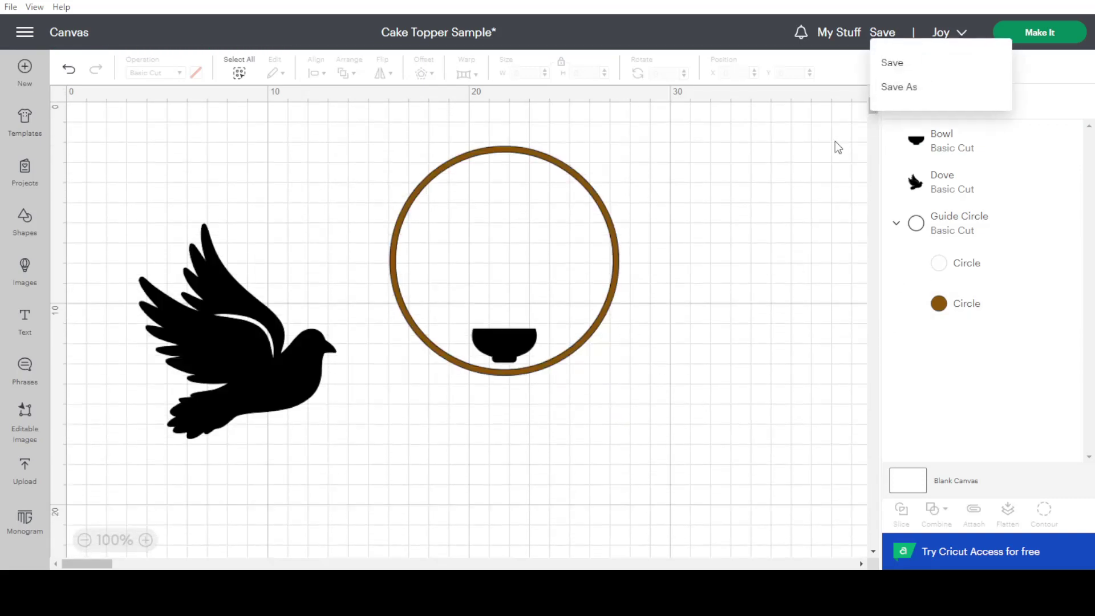
pyautogui.click(891, 64)
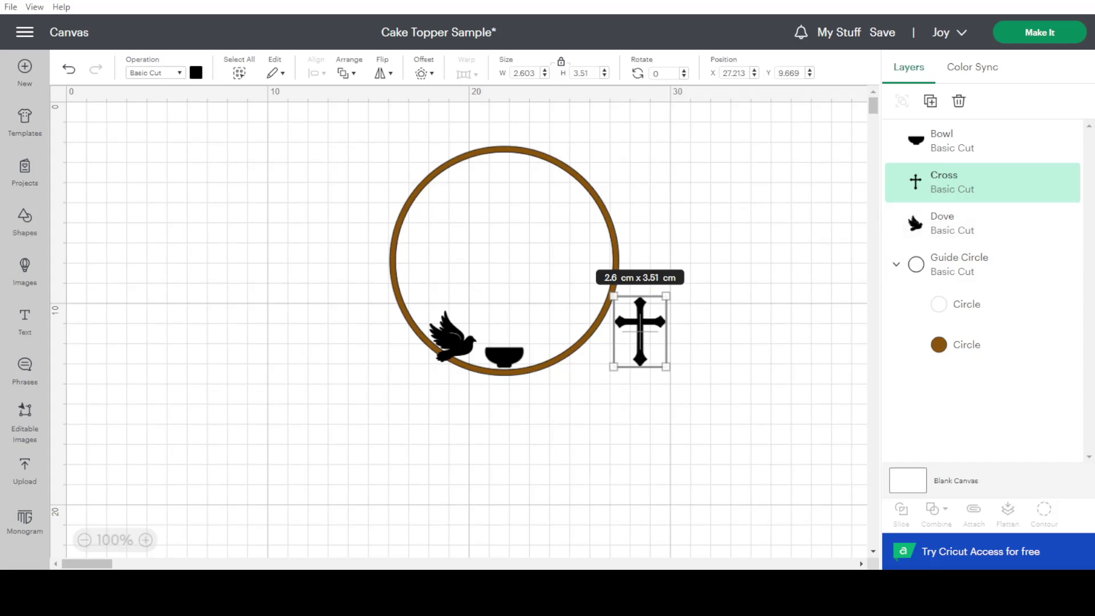
# Step: Align the cross with the bowl's left edge, and center both horizontally on the guide circle
pyautogui.keyDown('shift'); pyautogui.click(506, 363); pyautogui.keyUp('shift')
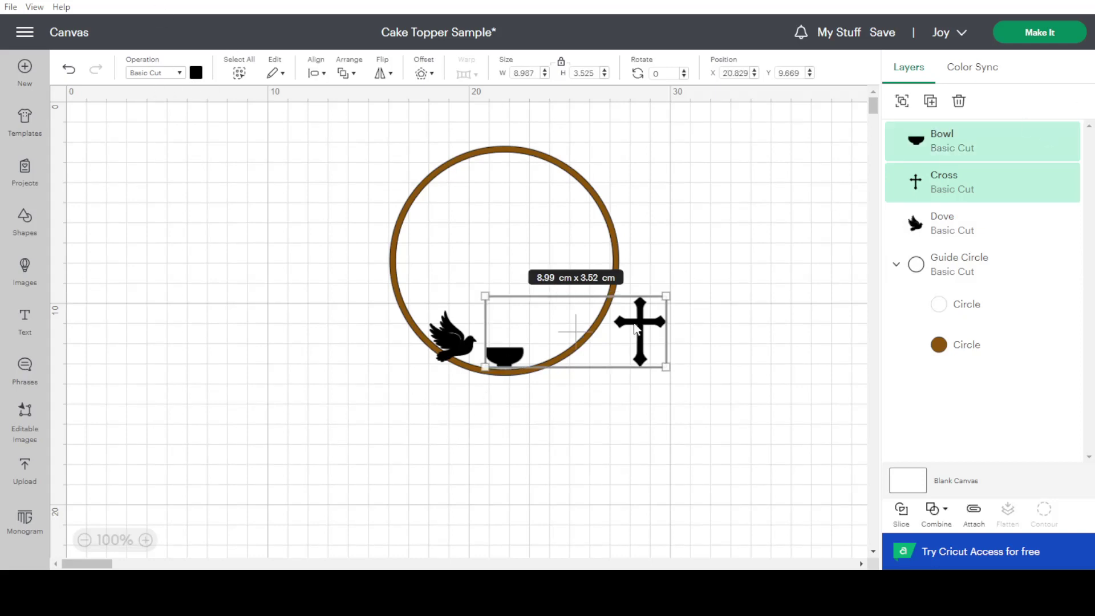
pyautogui.click(956, 147)
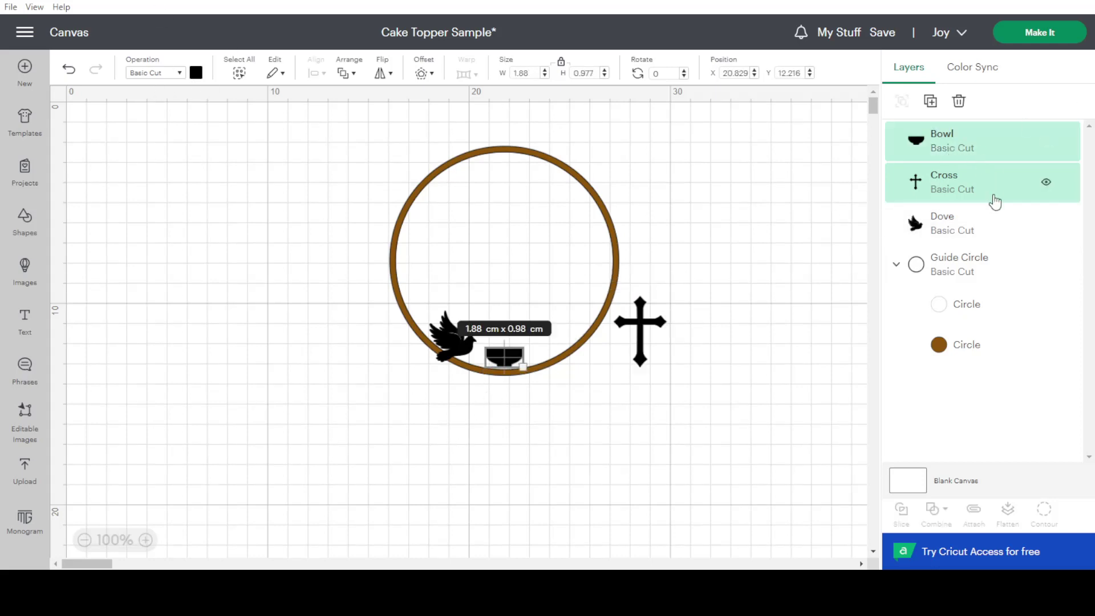
pyautogui.keyDown('shift'); pyautogui.click(951, 187); pyautogui.keyUp('shift')
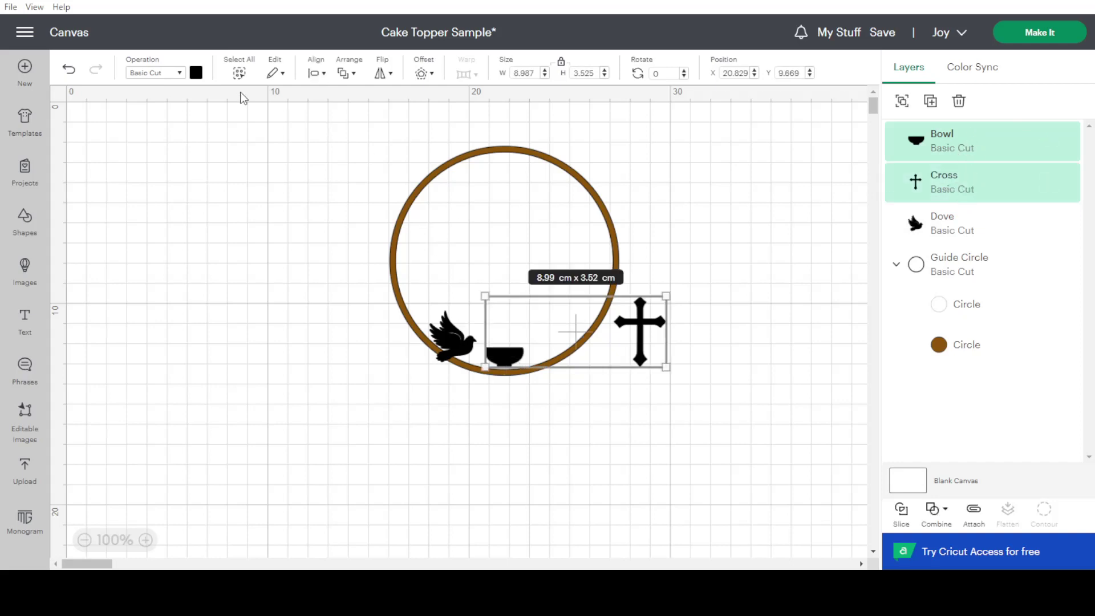
pyautogui.click(315, 74)
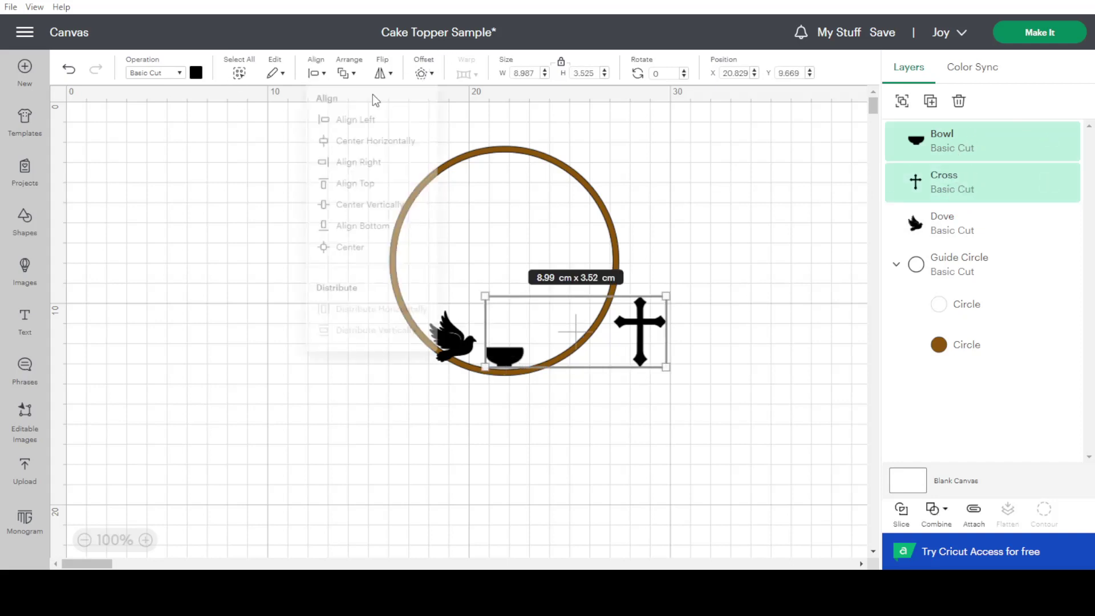
pyautogui.click(361, 121)
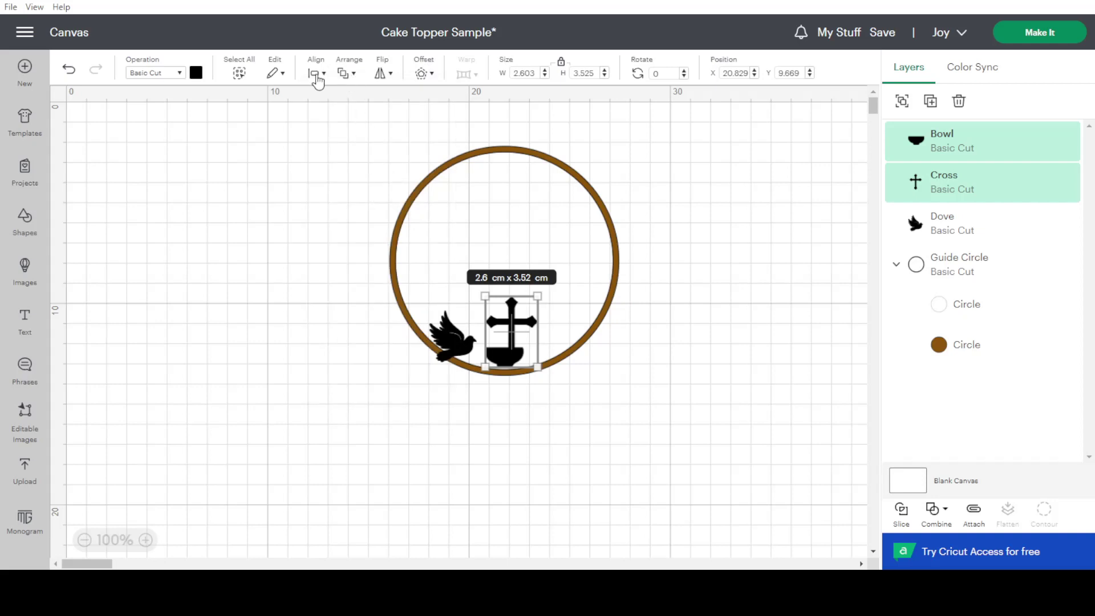
pyautogui.keyDown('shift'); pyautogui.click(615, 245); pyautogui.keyUp('shift')
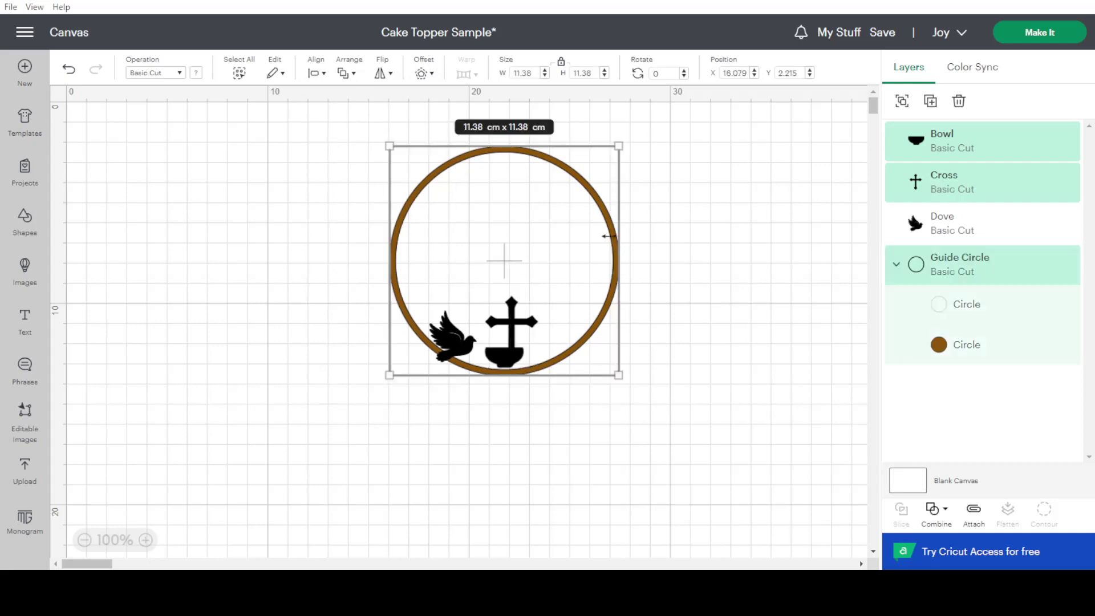
pyautogui.click(318, 75)
pyautogui.click(354, 153)
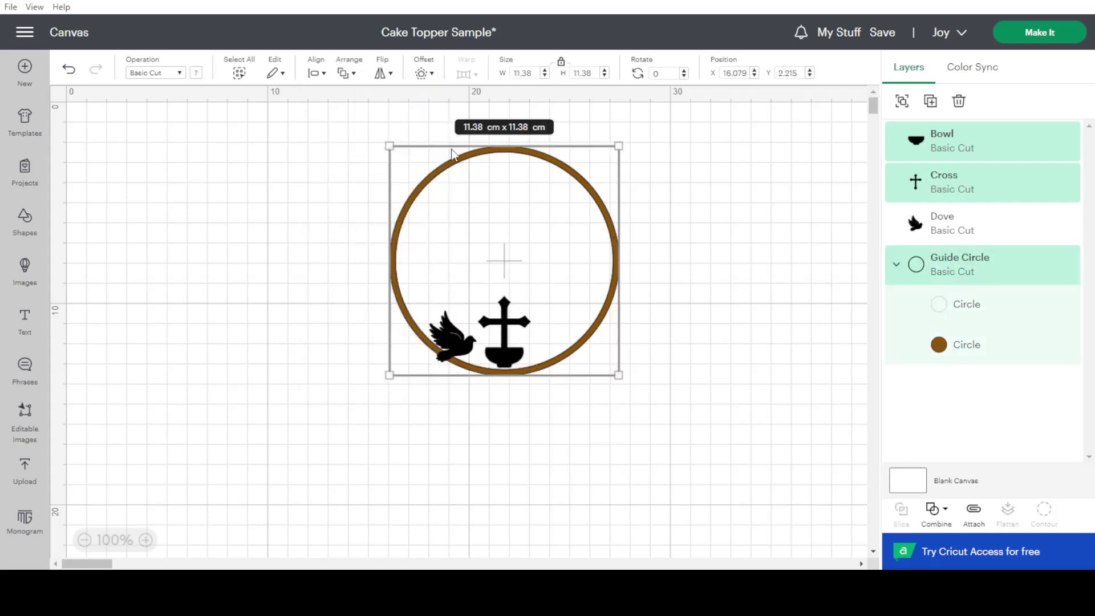
# Step: Reorder the layers so the Cross sits above the Bowl, and clear the selection
pyautogui.click(1004, 149)
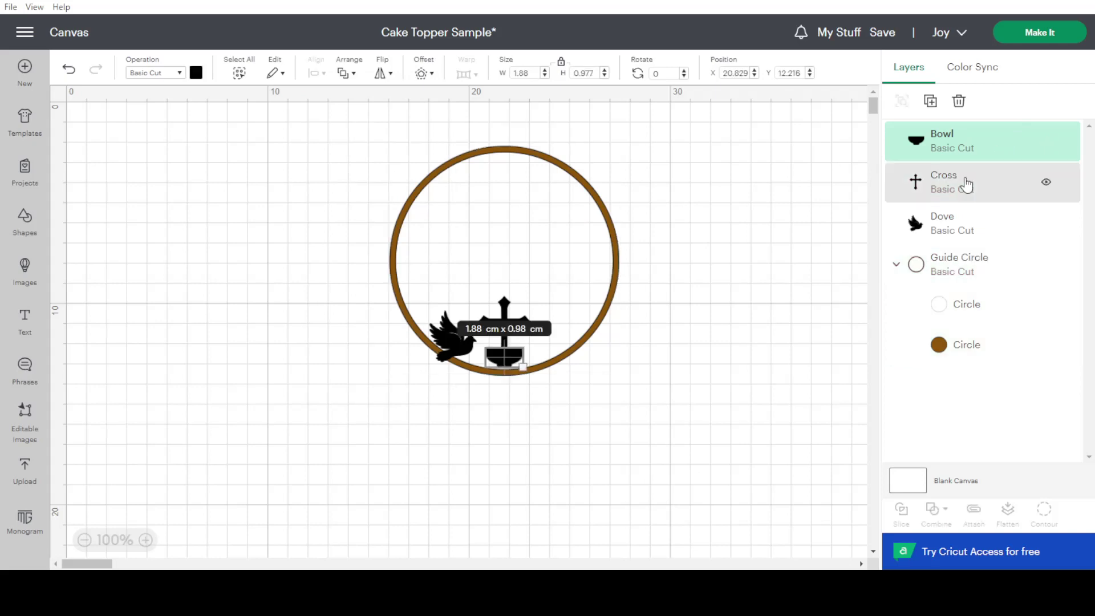
pyautogui.click(964, 183)
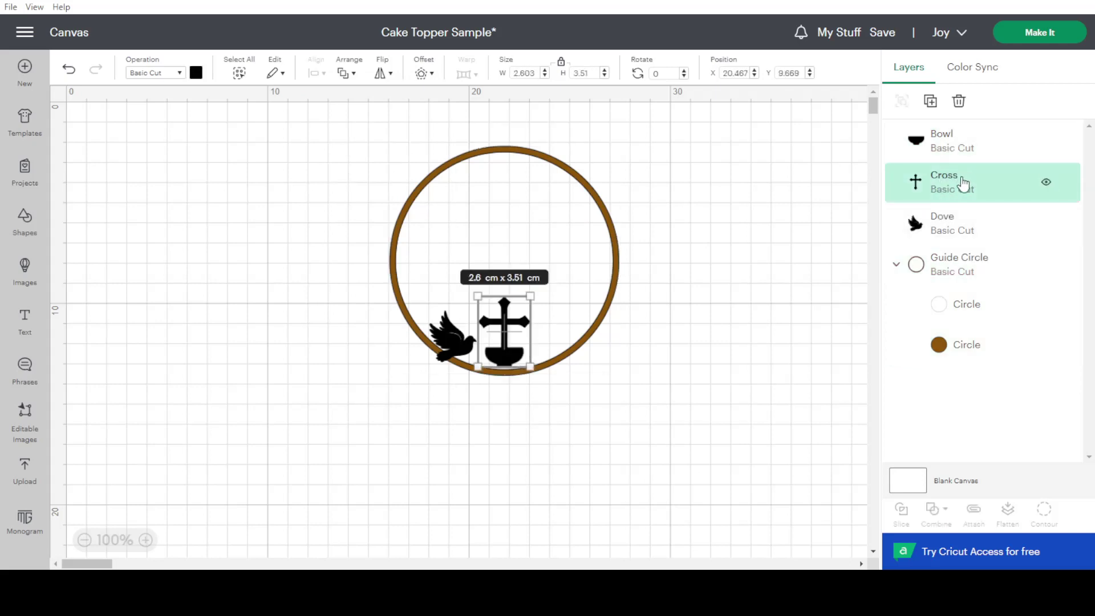
pyautogui.moveTo(964, 182); pyautogui.dragTo(951, 141)
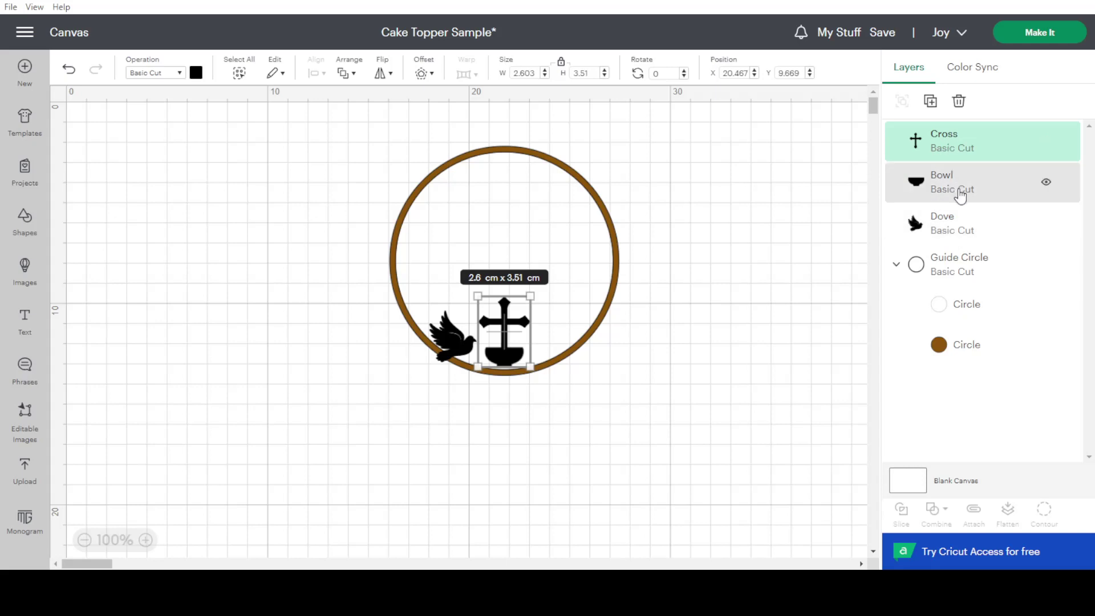
pyautogui.click(560, 461)
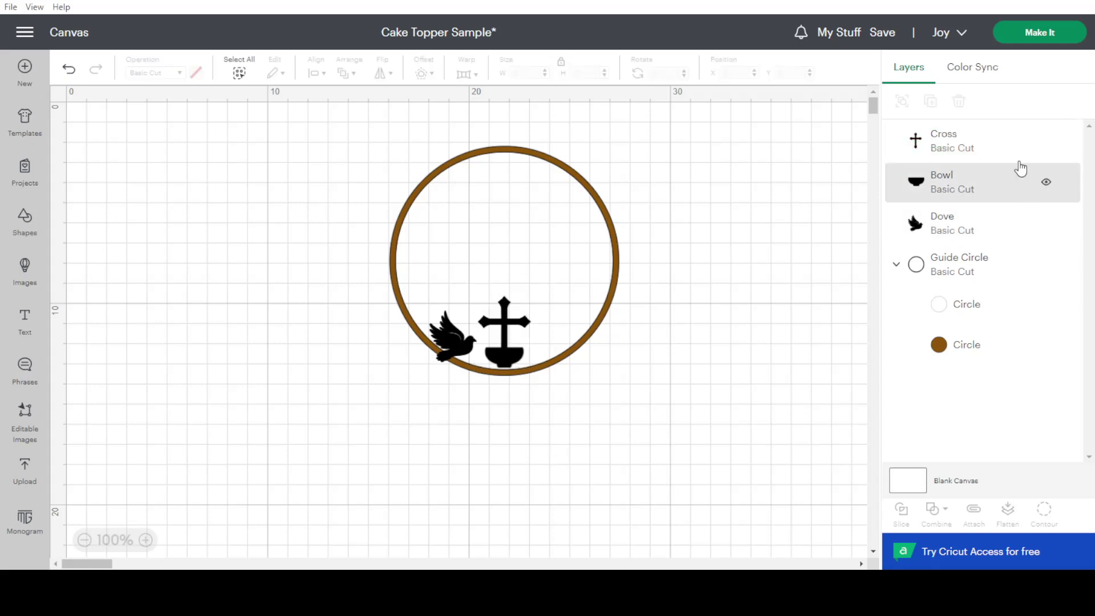
# Step: Recolor the cross, bowl and dove together from the material palette to very dark gray
pyautogui.click(958, 151)
pyautogui.keyDown('shift'); pyautogui.click(964, 194); pyautogui.keyUp('shift')
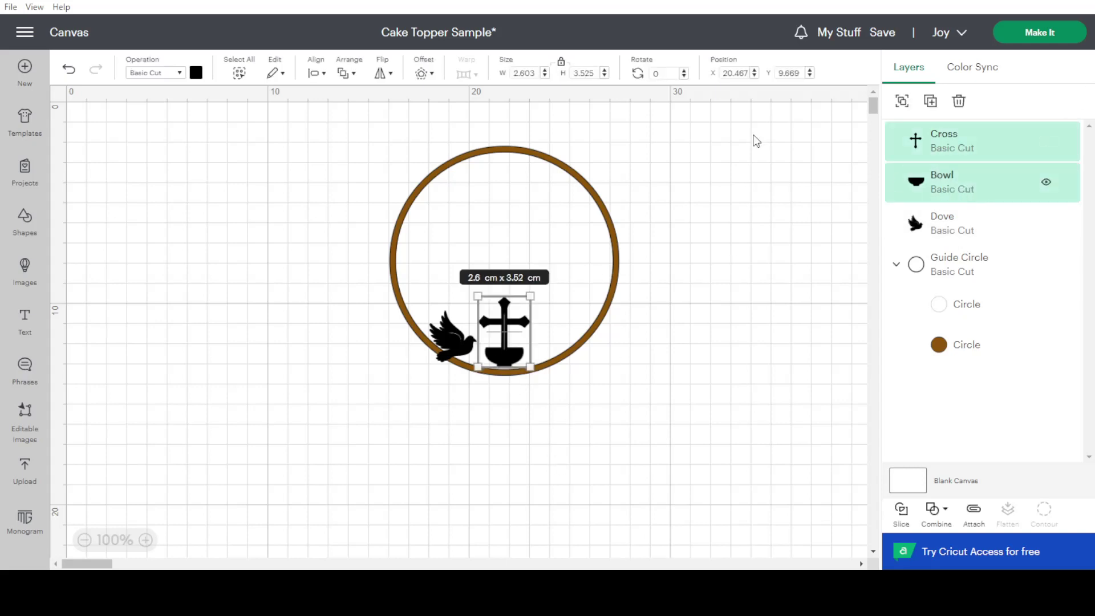
pyautogui.keyDown('shift'); pyautogui.click(969, 226); pyautogui.keyUp('shift')
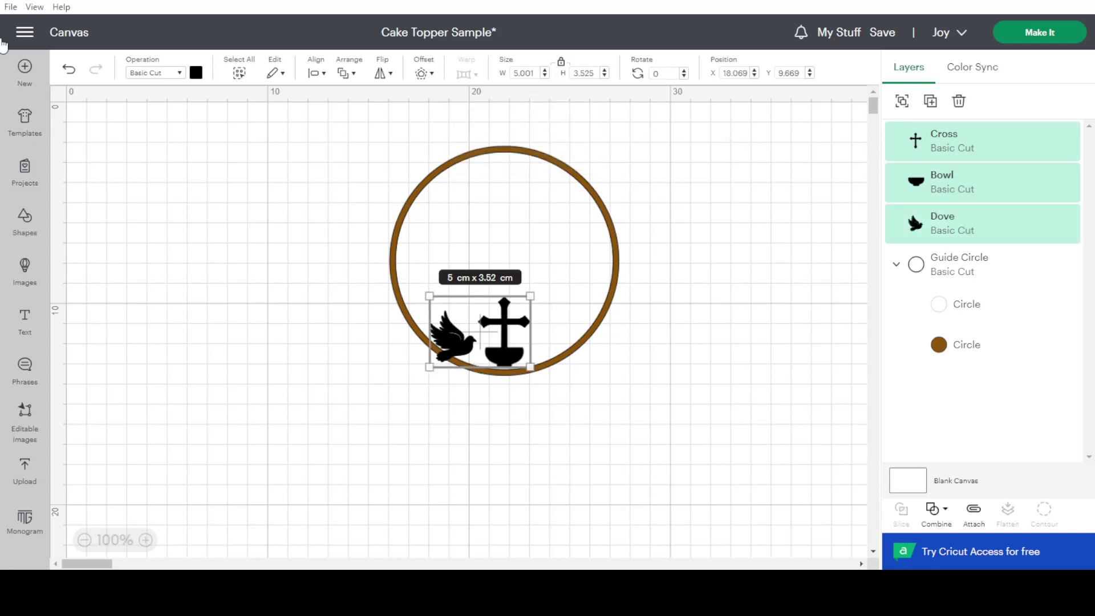
pyautogui.click(197, 73)
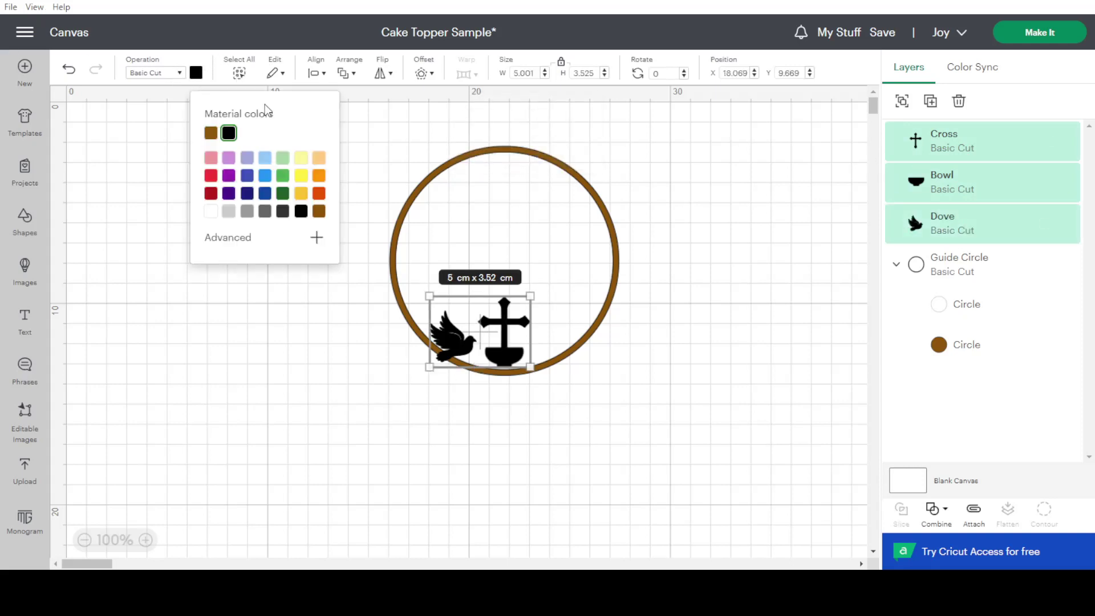
pyautogui.click(282, 211)
pyautogui.click(804, 395)
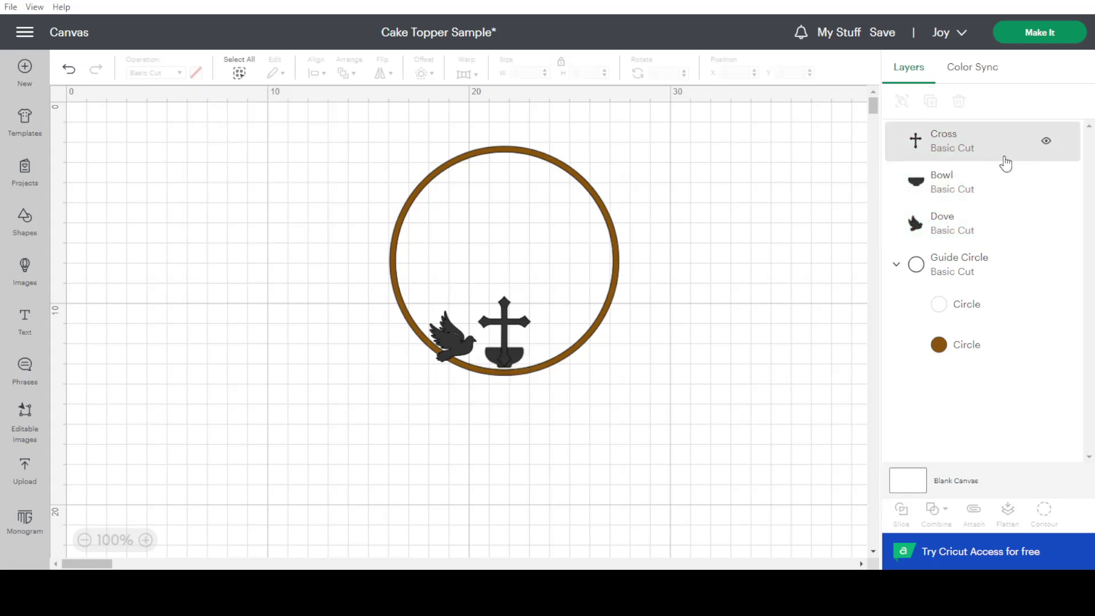
pyautogui.click(454, 339)
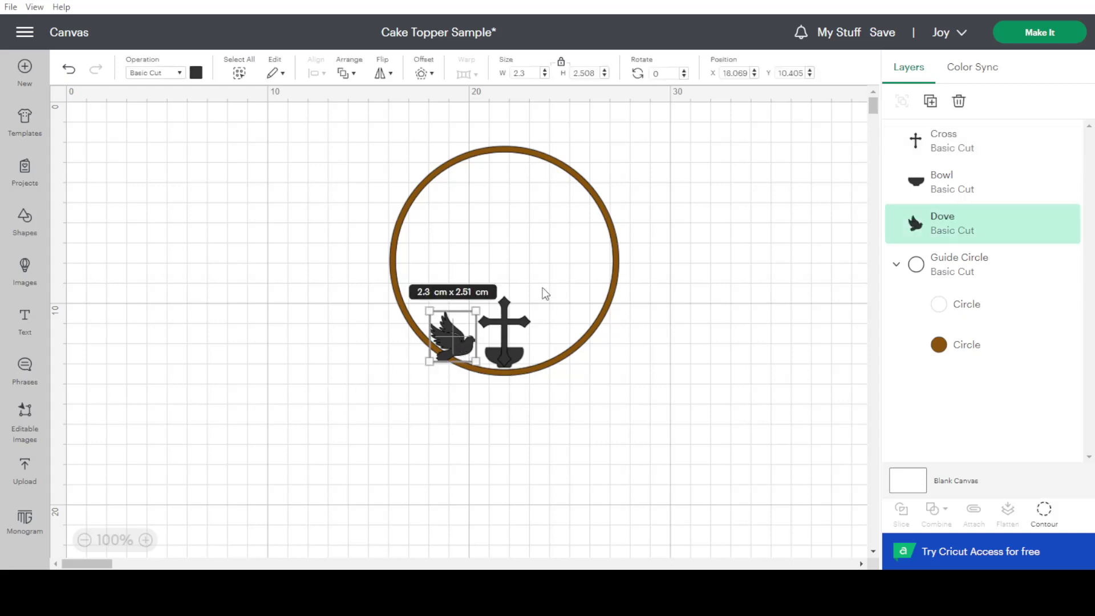
pyautogui.click(501, 342)
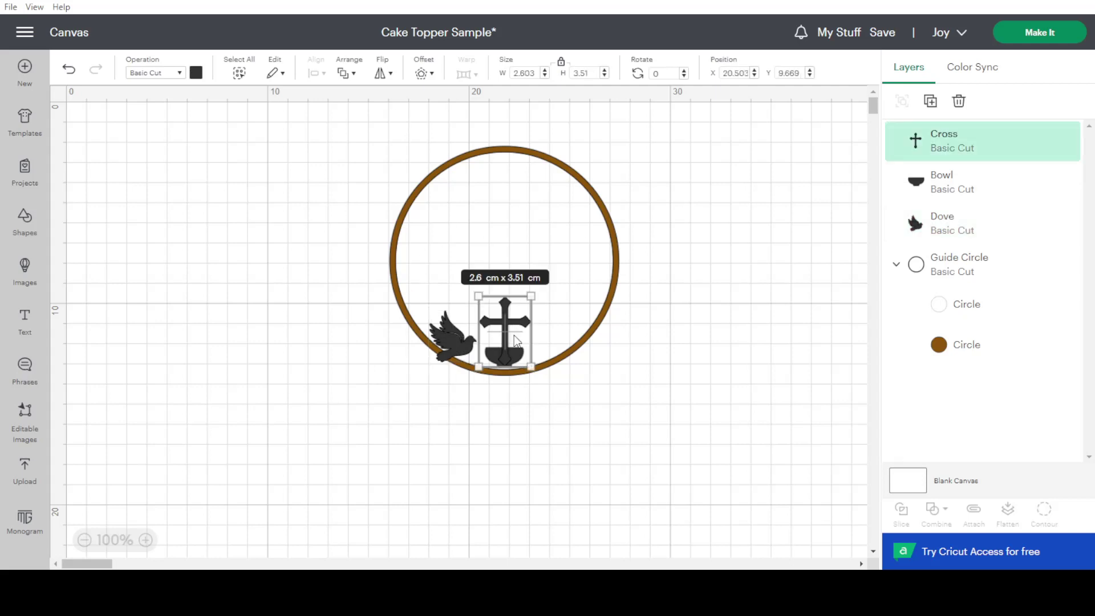
pyautogui.click(71, 71)
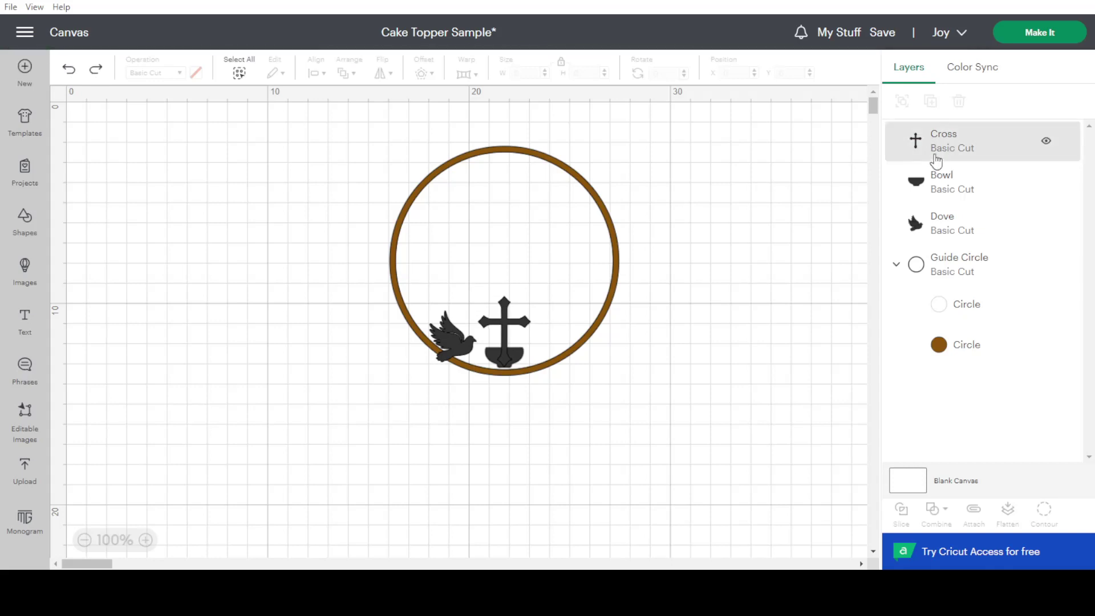
# Step: Save the cake topper project under its existing name
pyautogui.click(887, 34)
pyautogui.click(893, 61)
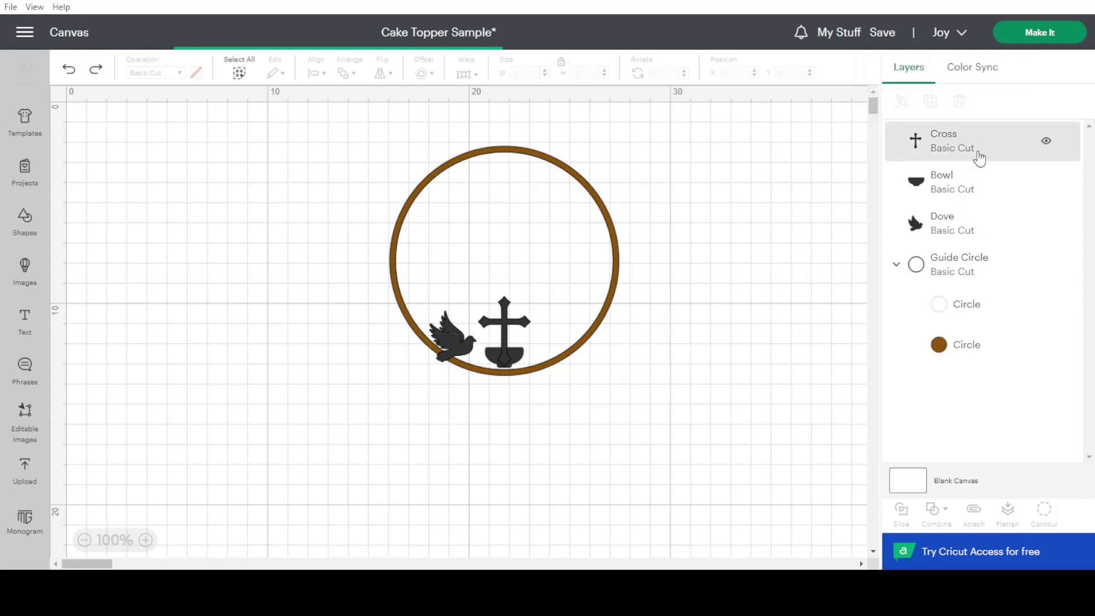
# Step: Change the material color of the cross, bowl and dove together to medium gray
pyautogui.click(952, 147)
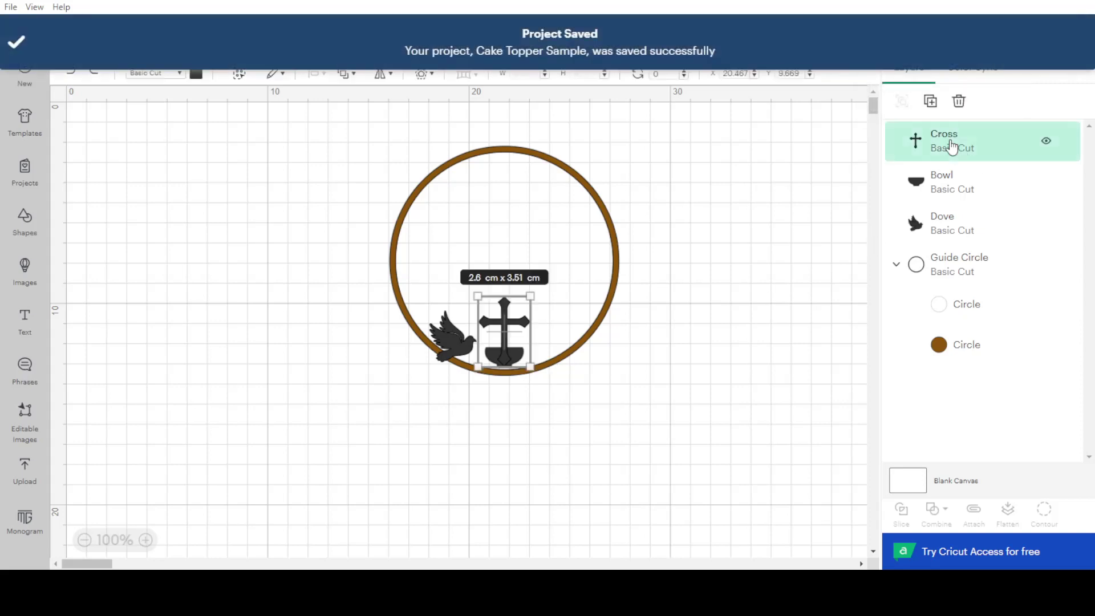
pyautogui.keyDown('shift'); pyautogui.click(957, 188); pyautogui.keyUp('shift')
pyautogui.keyDown('shift'); pyautogui.click(944, 224); pyautogui.keyUp('shift')
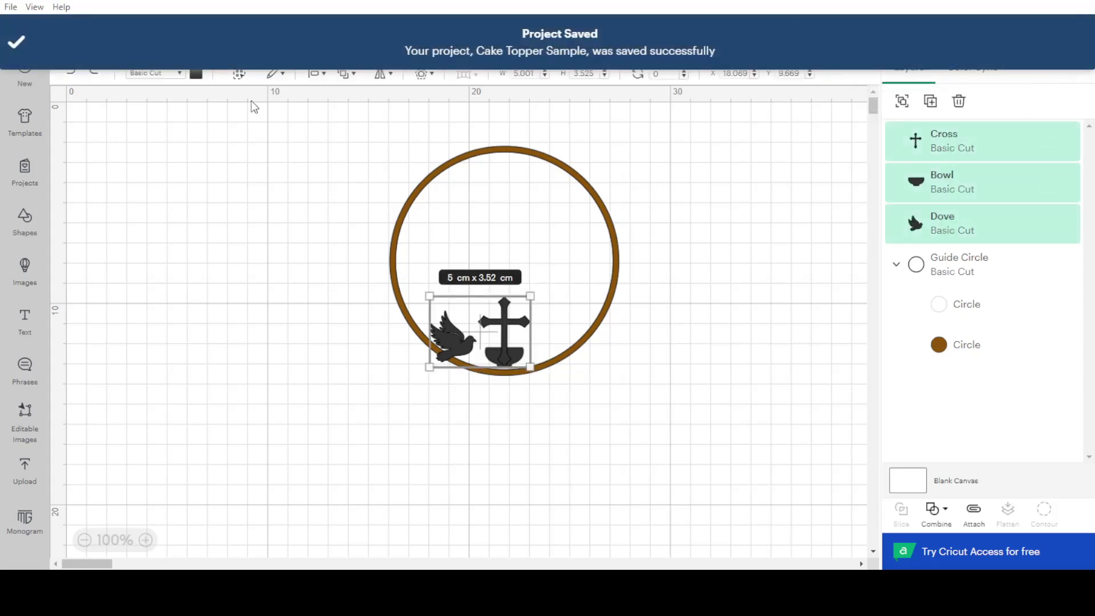
pyautogui.click(196, 73)
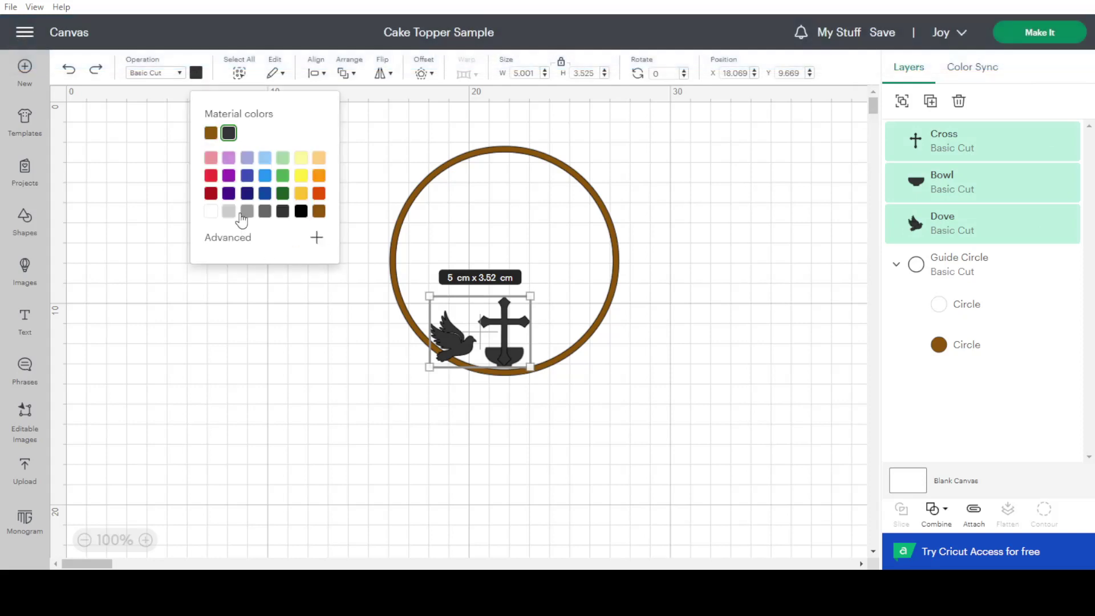
pyautogui.click(248, 212)
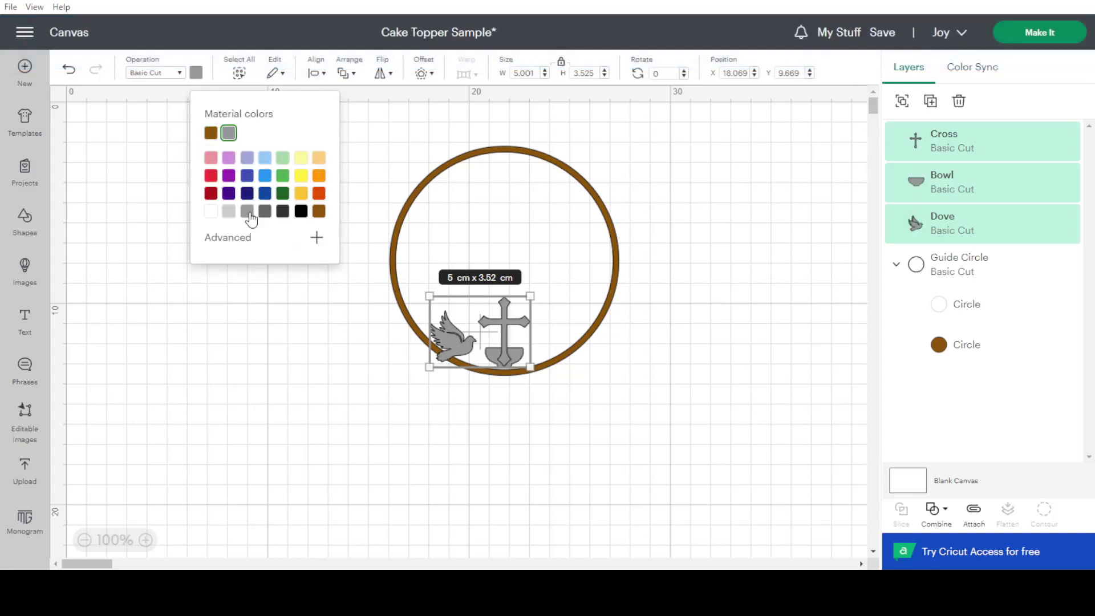
pyautogui.click(345, 372)
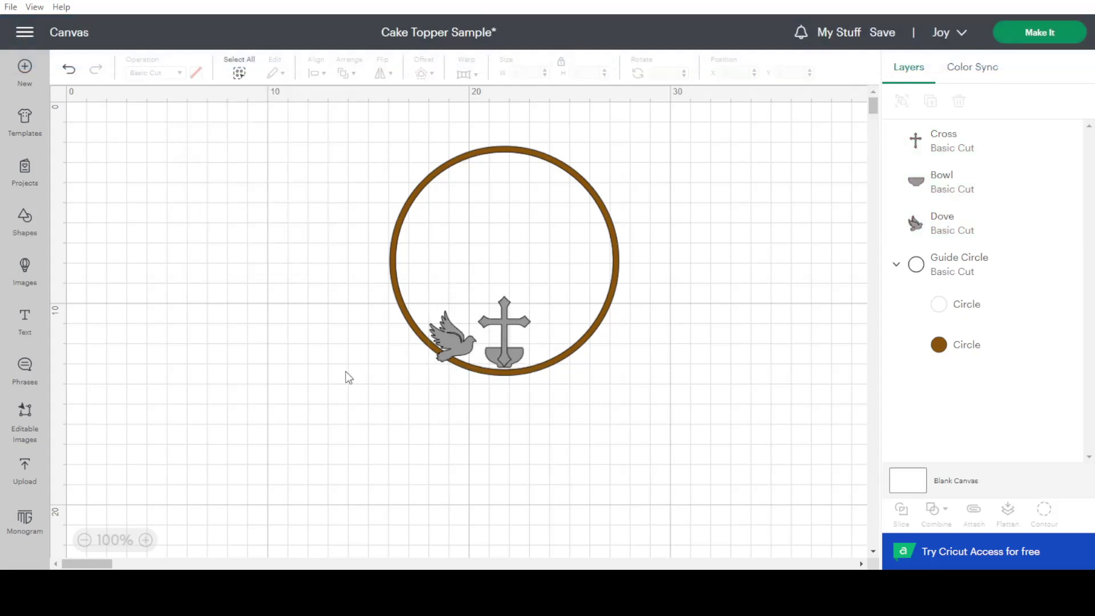
# Step: Move the dove inside the guide circle to about X 19.06, Y 10.12, overlapping the left side of the cross and bowl
pyautogui.click(510, 319)
pyautogui.click(1004, 191)
pyautogui.click(936, 230)
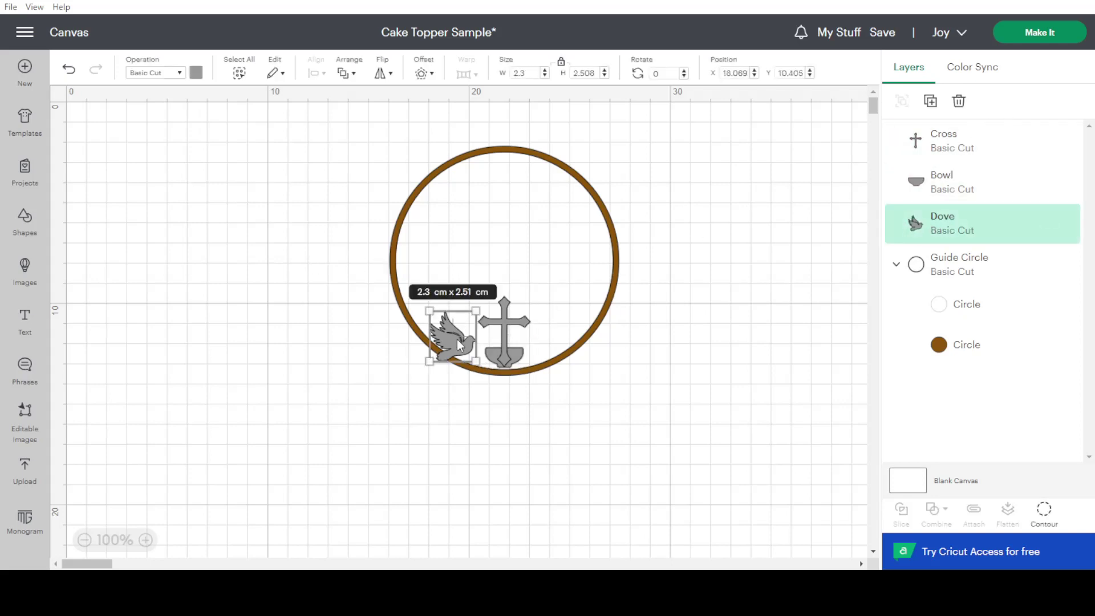
pyautogui.moveTo(457, 340); pyautogui.dragTo(475, 335)
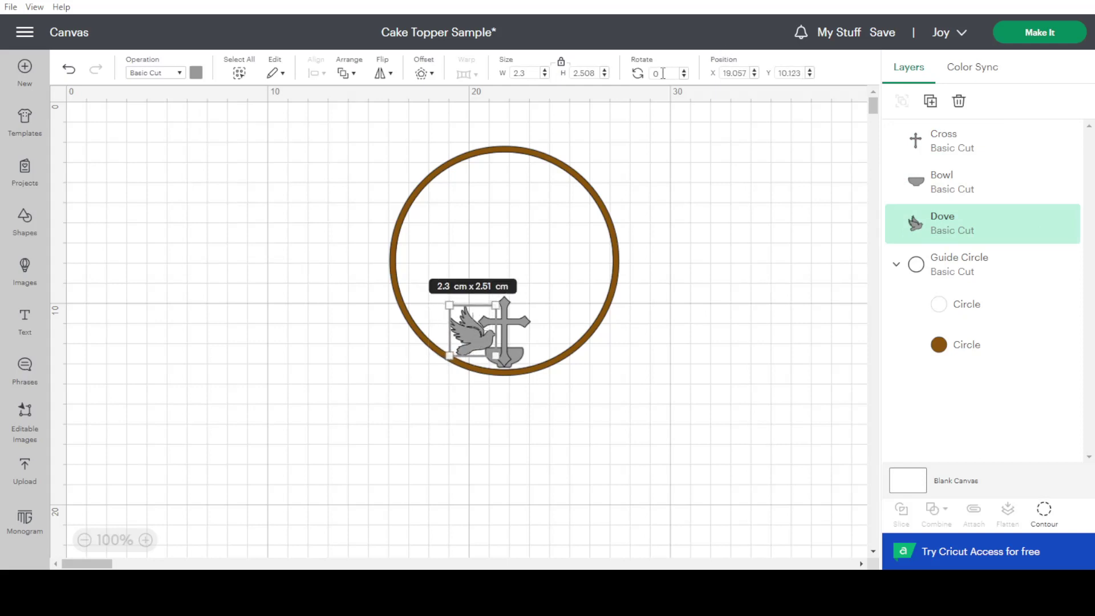
# Step: Rotate the dove to about 340.31° and shrink it to about 1.88 × 2.05 cm beside the cross, touching the bowl
pyautogui.moveTo(509, 299); pyautogui.dragTo(493, 280)
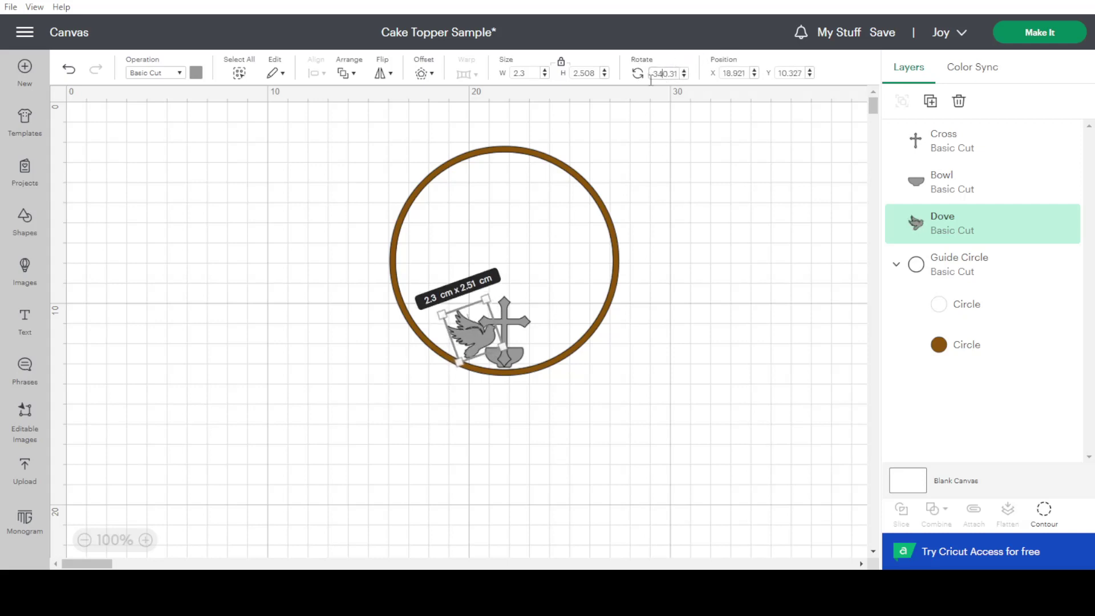
pyautogui.click(494, 345)
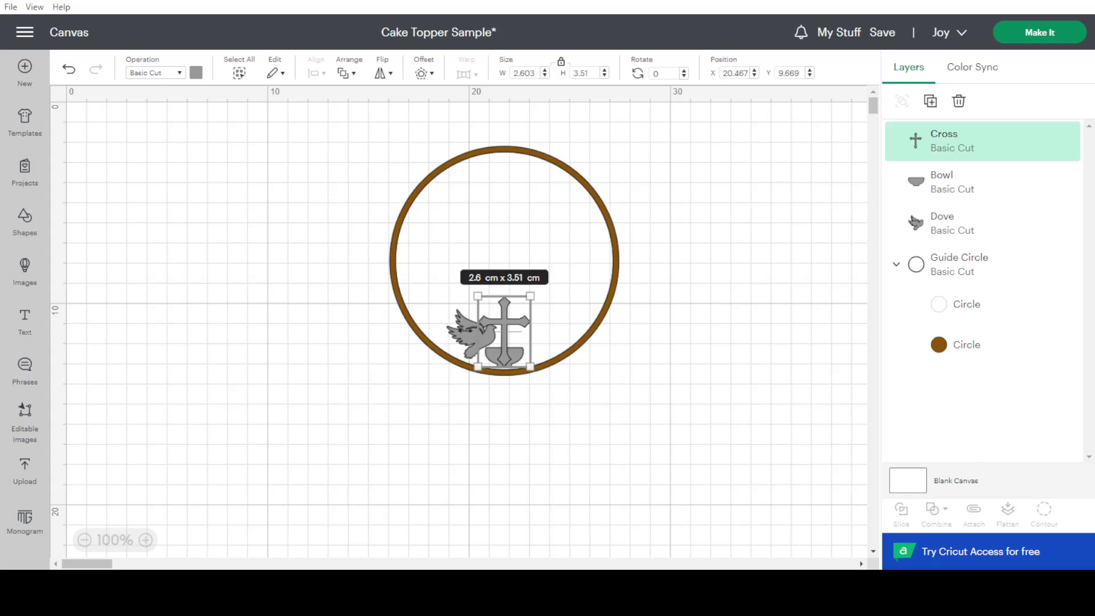
pyautogui.click(433, 323)
pyautogui.click(469, 334)
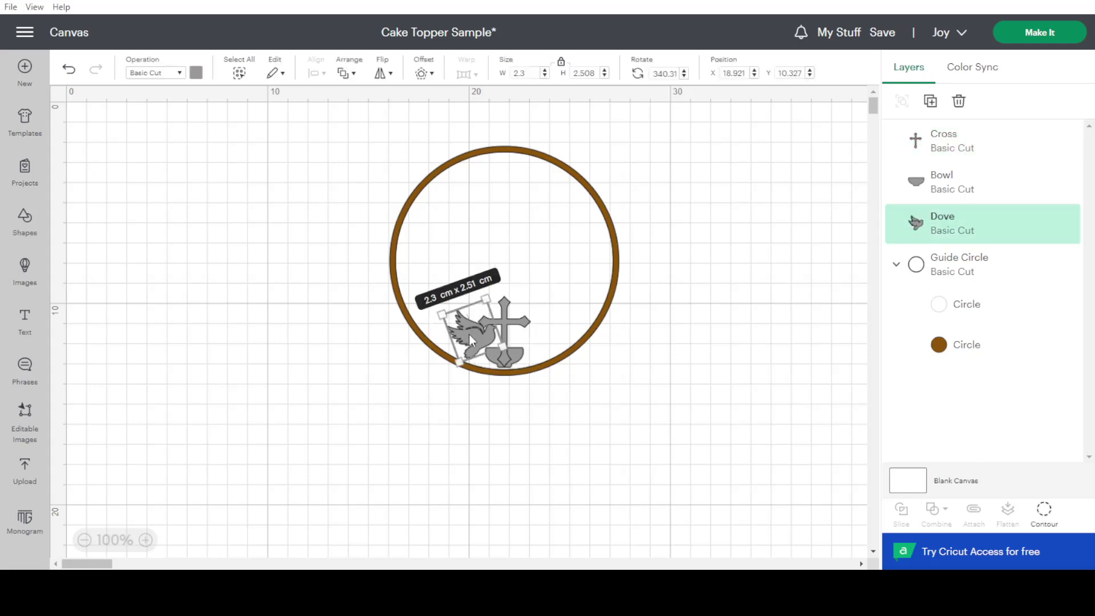
pyautogui.moveTo(472, 337)
pyautogui.mouseDown()
pyautogui.moveTo(457, 325)
pyautogui.moveTo(477, 341)
pyautogui.mouseUp()
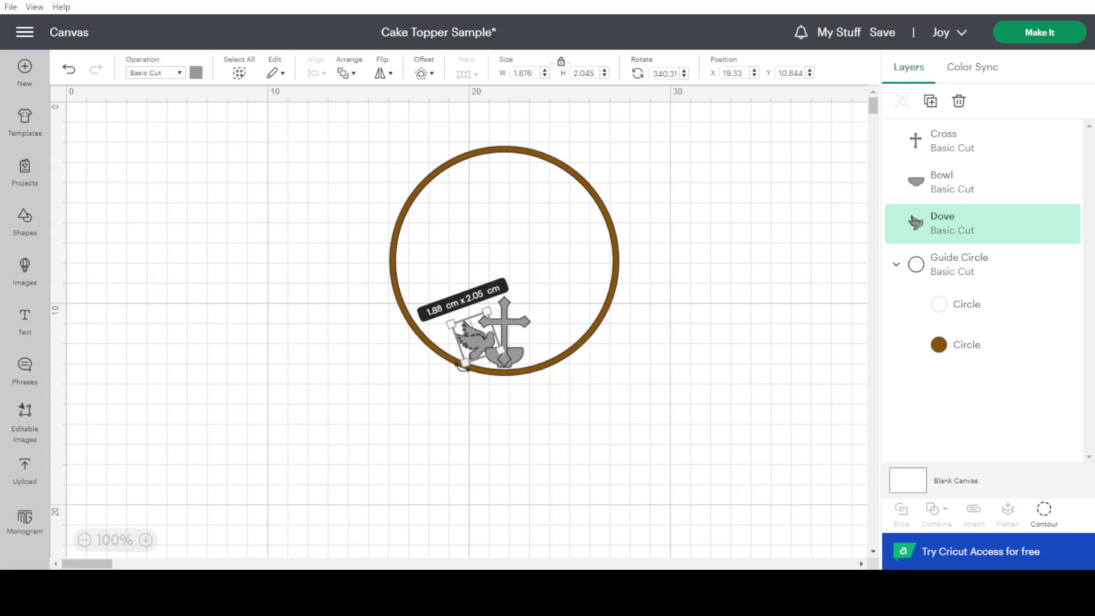
pyautogui.click(684, 352)
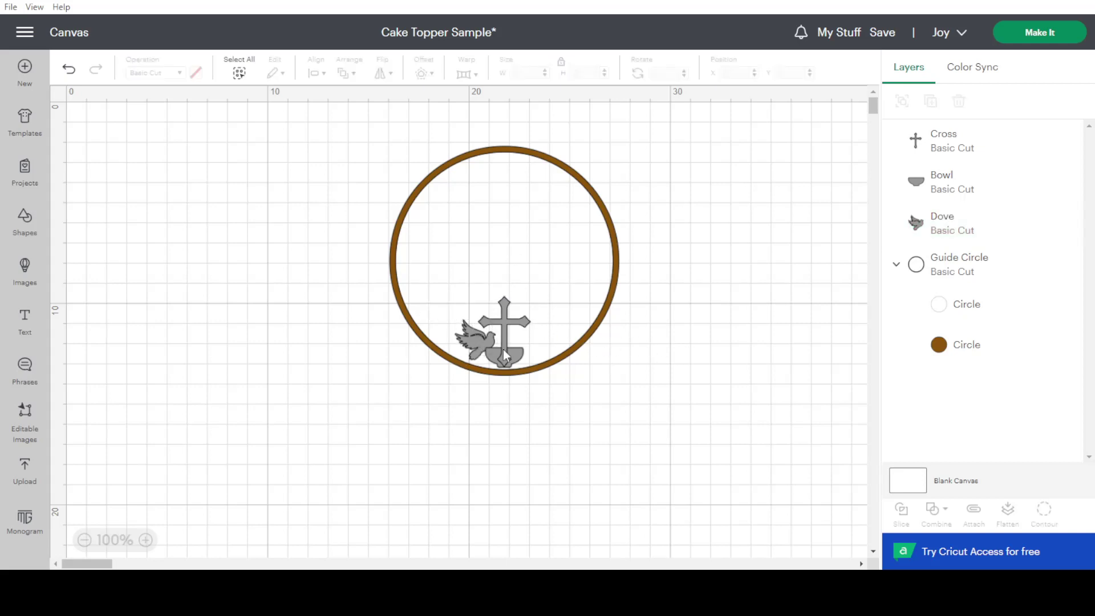
# Step: Combine the dove, cross and bowl into one shape with Unite
pyautogui.click(474, 342)
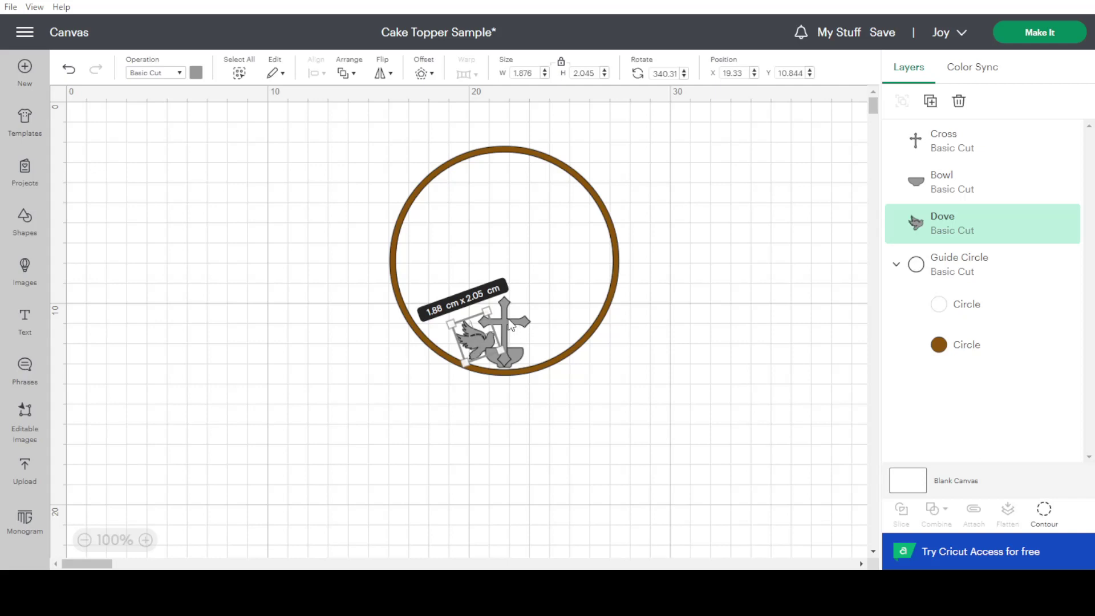
pyautogui.keyDown('shift'); pyautogui.click(511, 326); pyautogui.keyUp('shift')
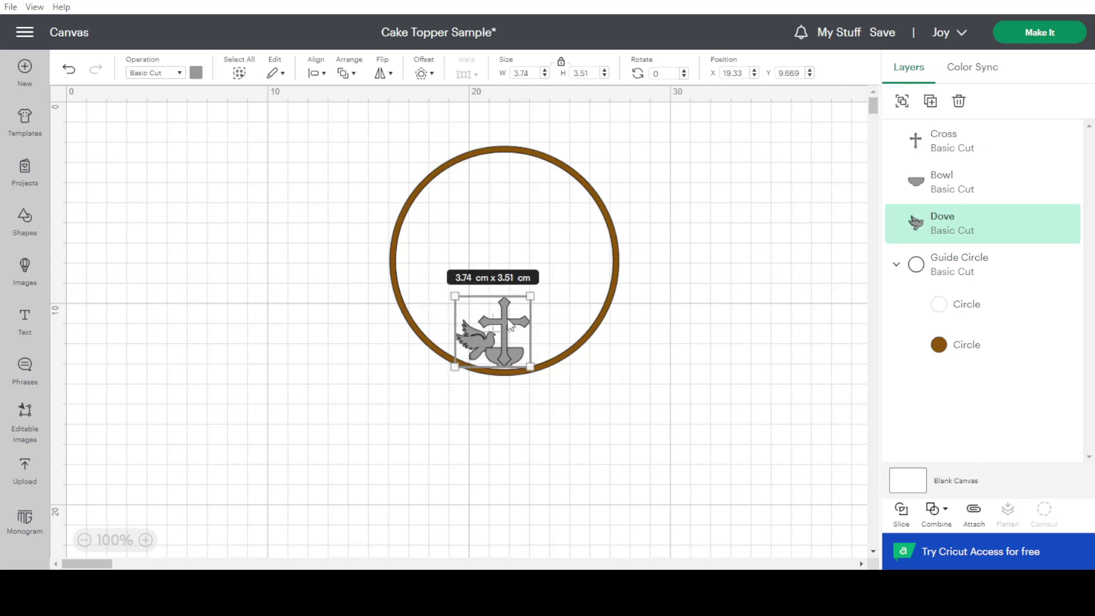
pyautogui.keyDown('shift'); pyautogui.click(976, 204); pyautogui.keyUp('shift')
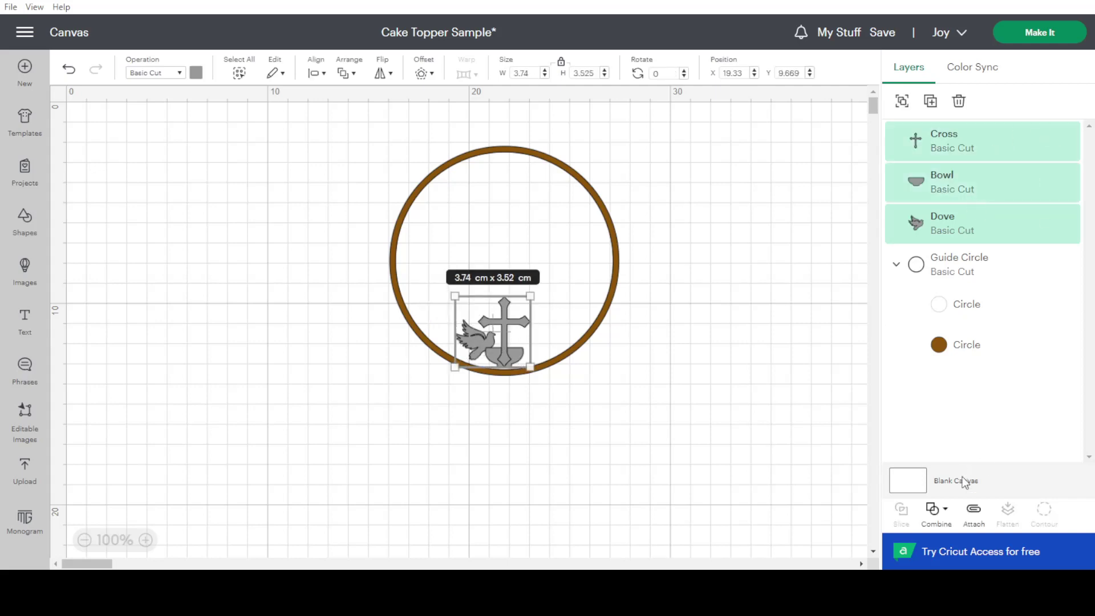
pyautogui.click(941, 523)
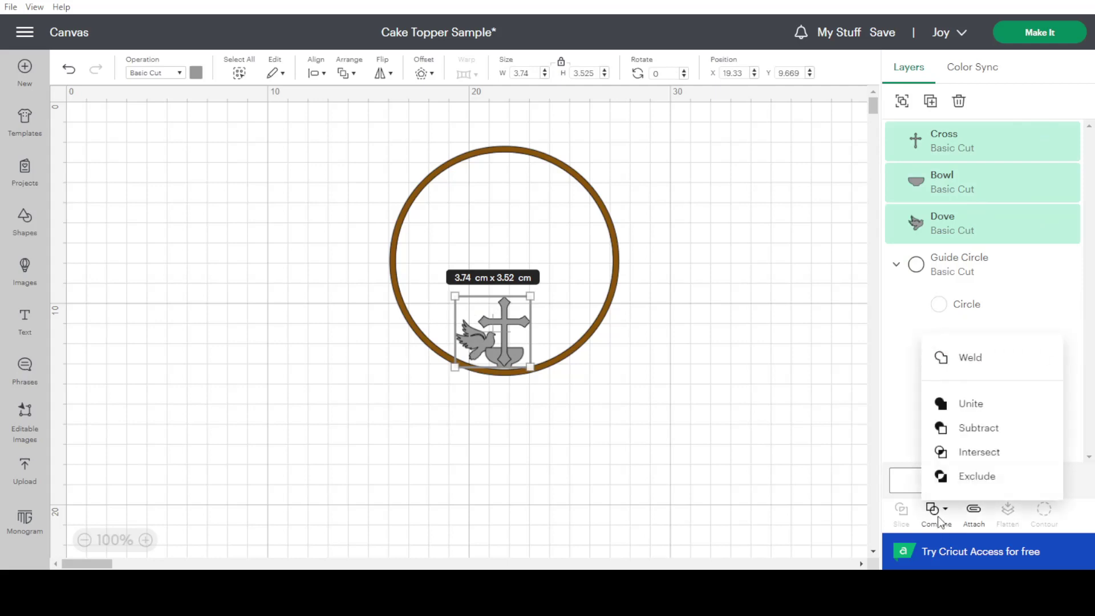
pyautogui.click(968, 405)
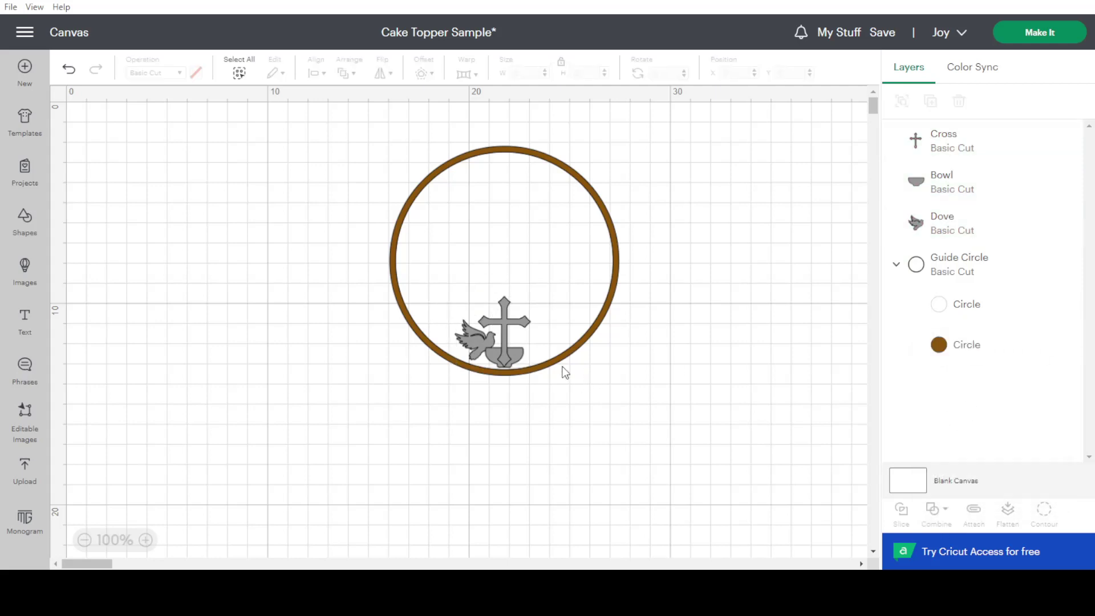
pyautogui.click(516, 358)
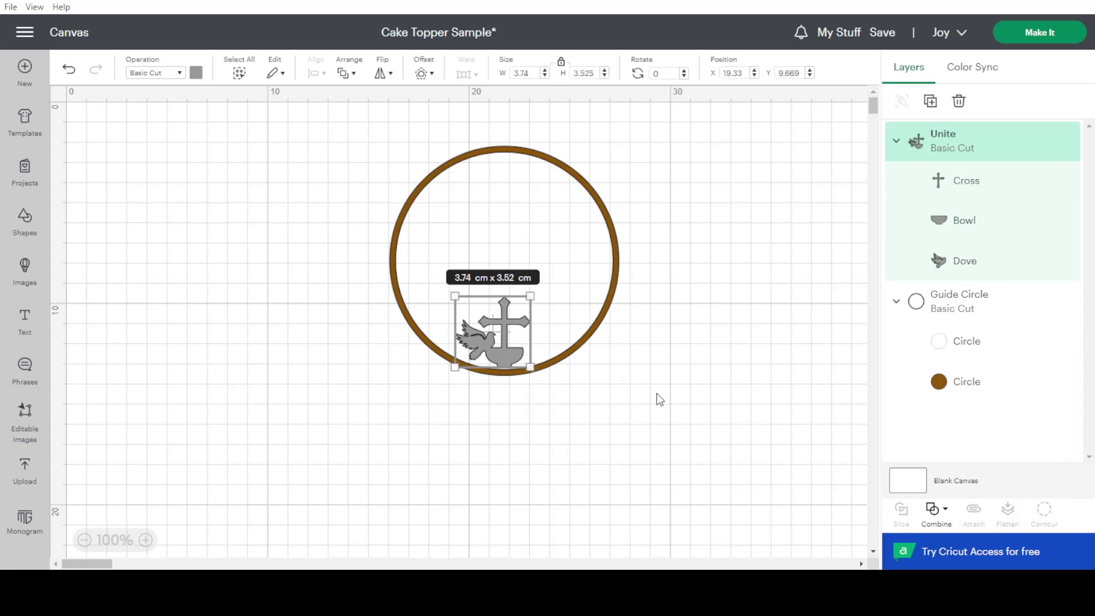
pyautogui.click(631, 422)
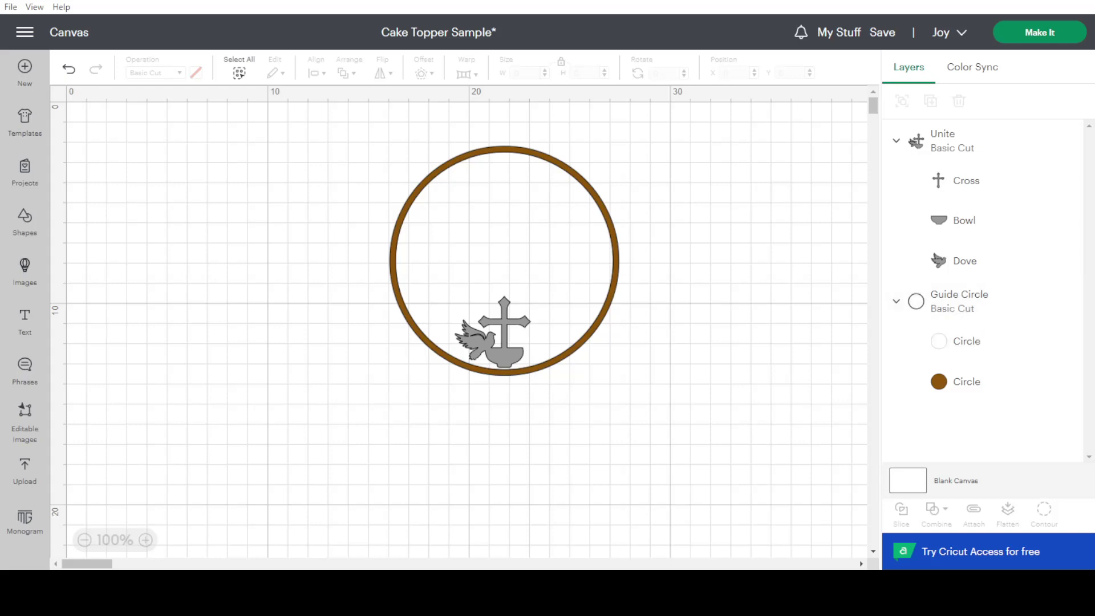
# Step: Search the free images for "wings" and add the angel with the heart cutout to the canvas
pyautogui.click(23, 268)
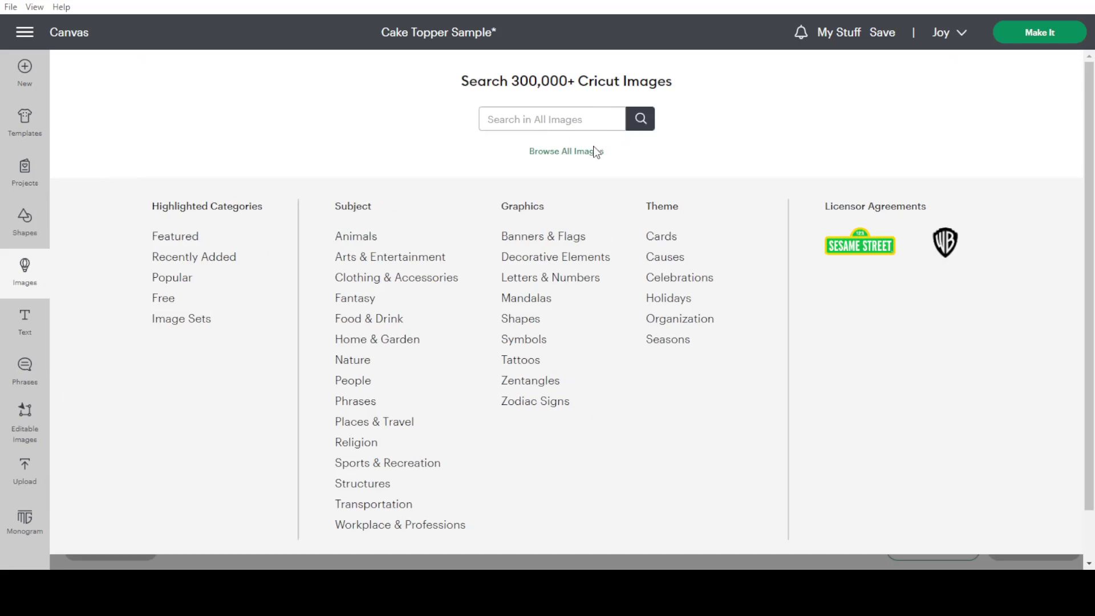
pyautogui.click(562, 151)
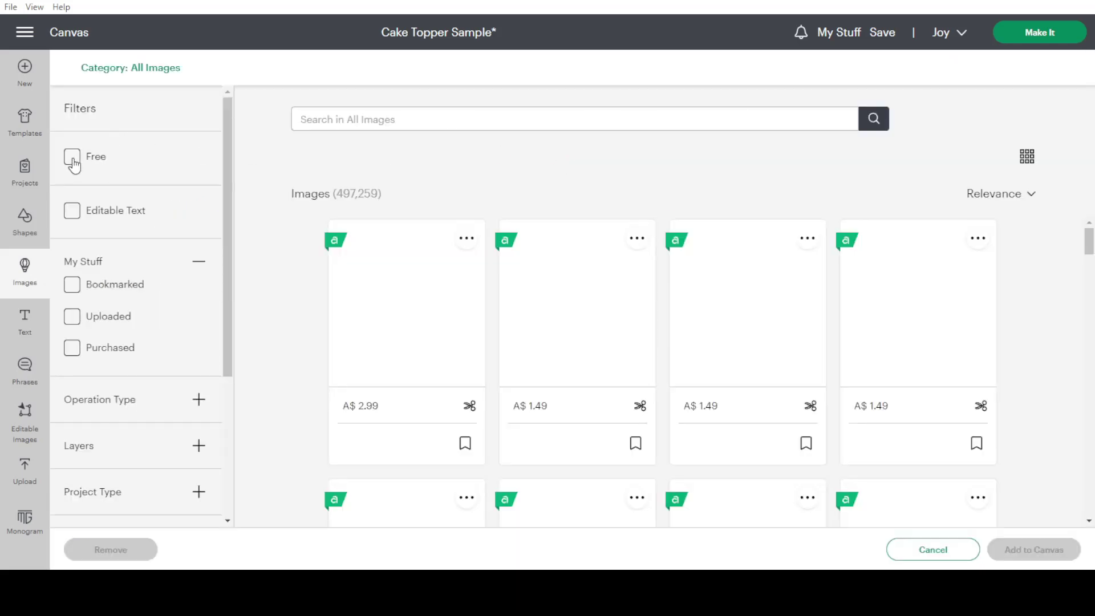
pyautogui.click(72, 161)
pyautogui.click(335, 122)
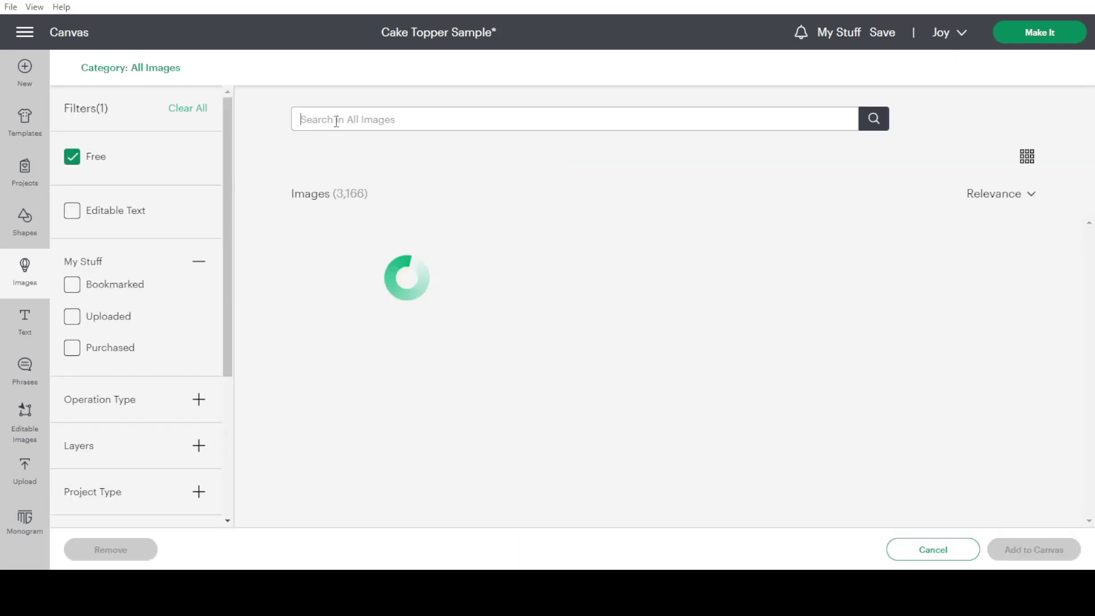
pyautogui.write('wings')
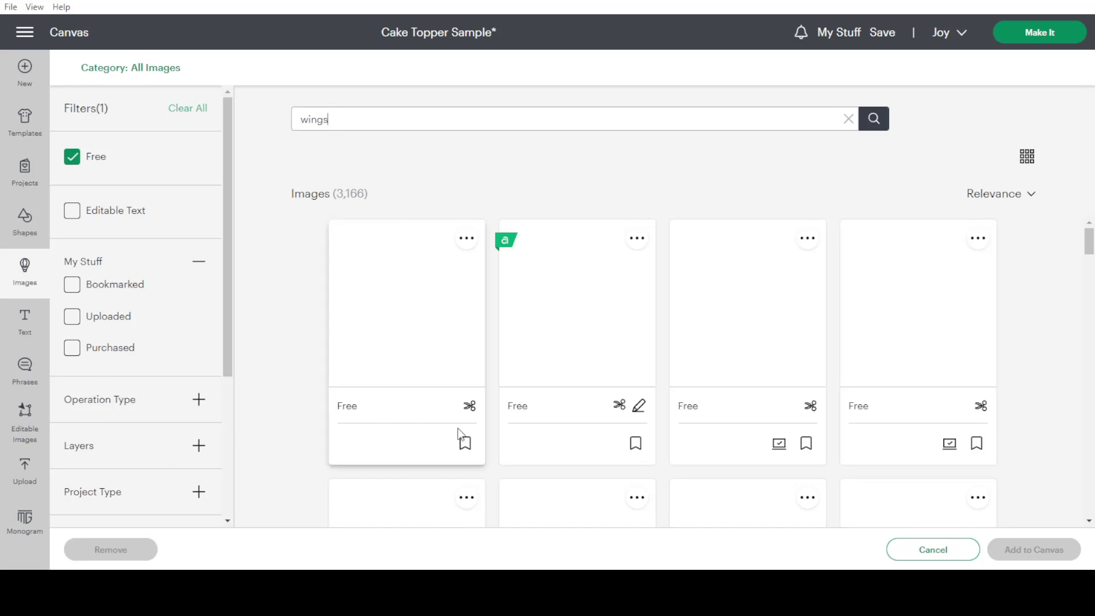
pyautogui.press('Return')
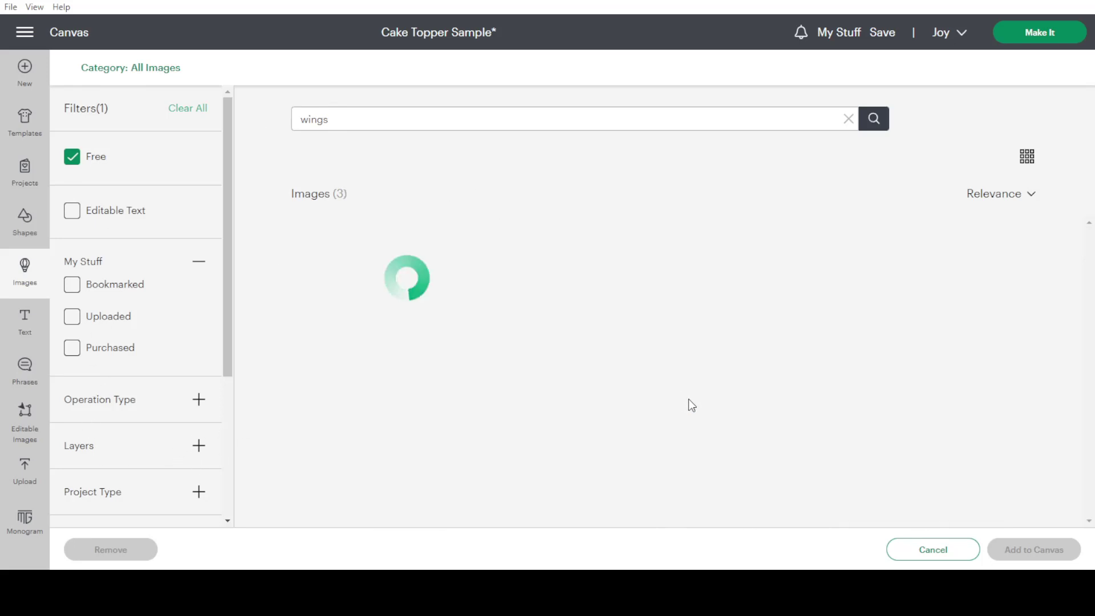
pyautogui.click(448, 334)
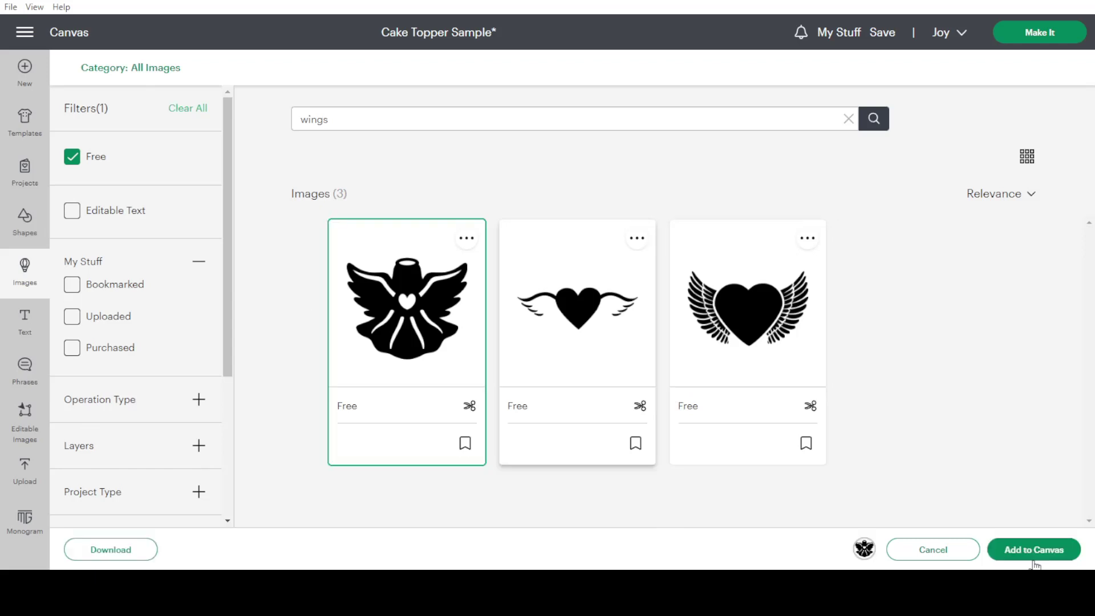
pyautogui.click(1054, 553)
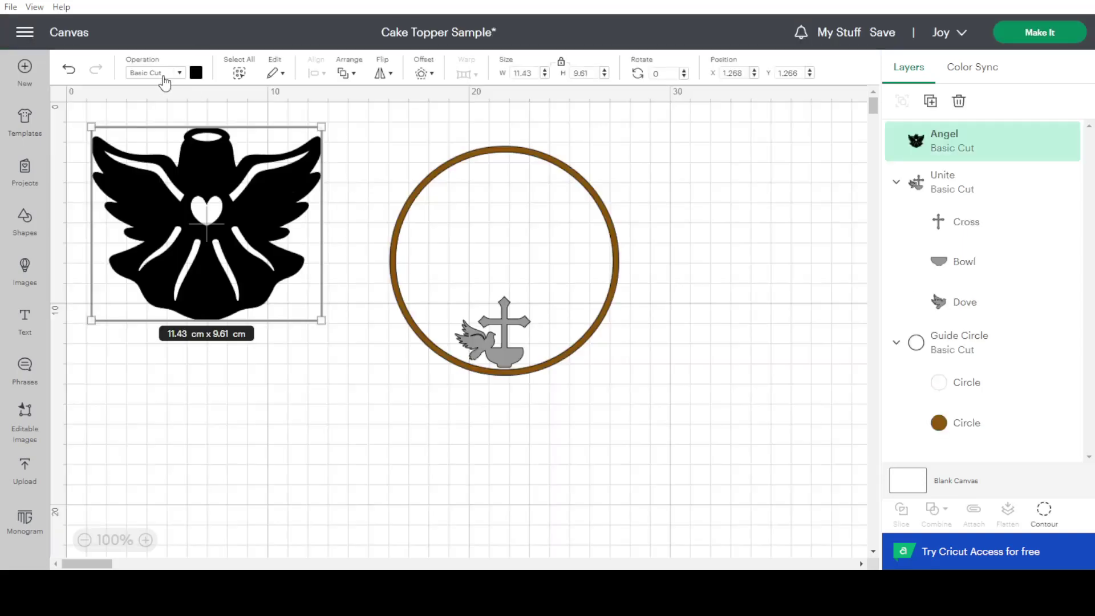
# Step: Recolor the angel to the project's medium gray and shrink it to about 1.7 × 1.43 cm outside the guide circle
pyautogui.click(197, 73)
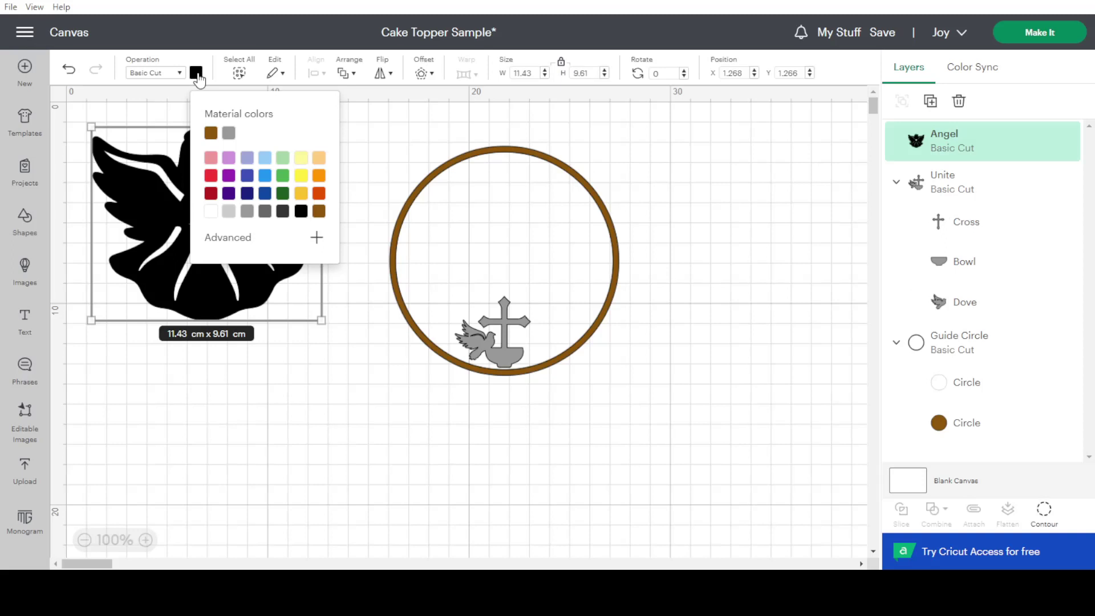
pyautogui.click(229, 134)
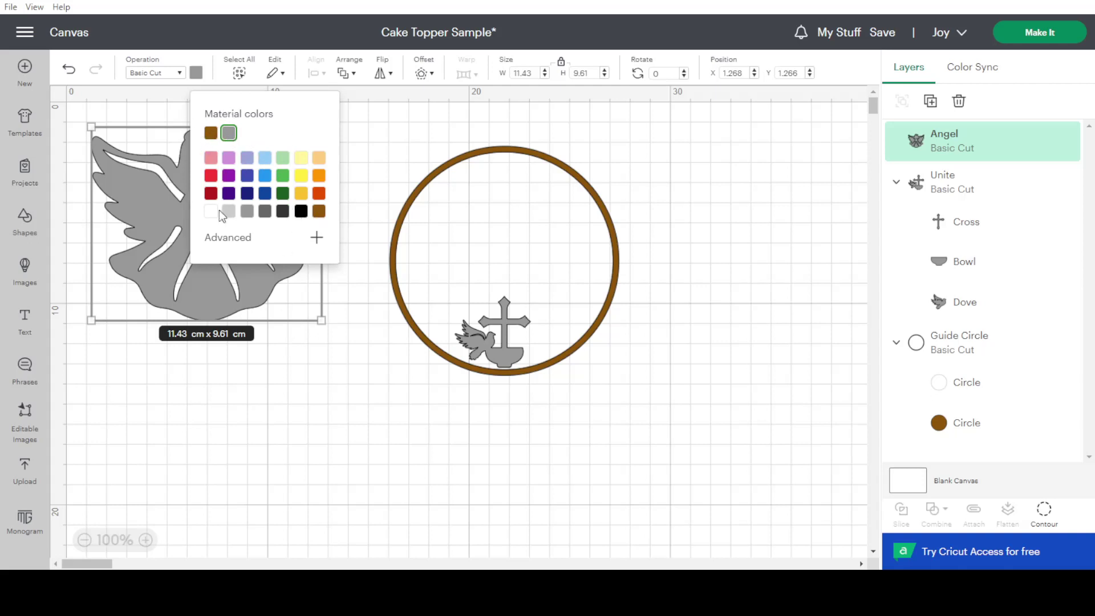
pyautogui.click(232, 314)
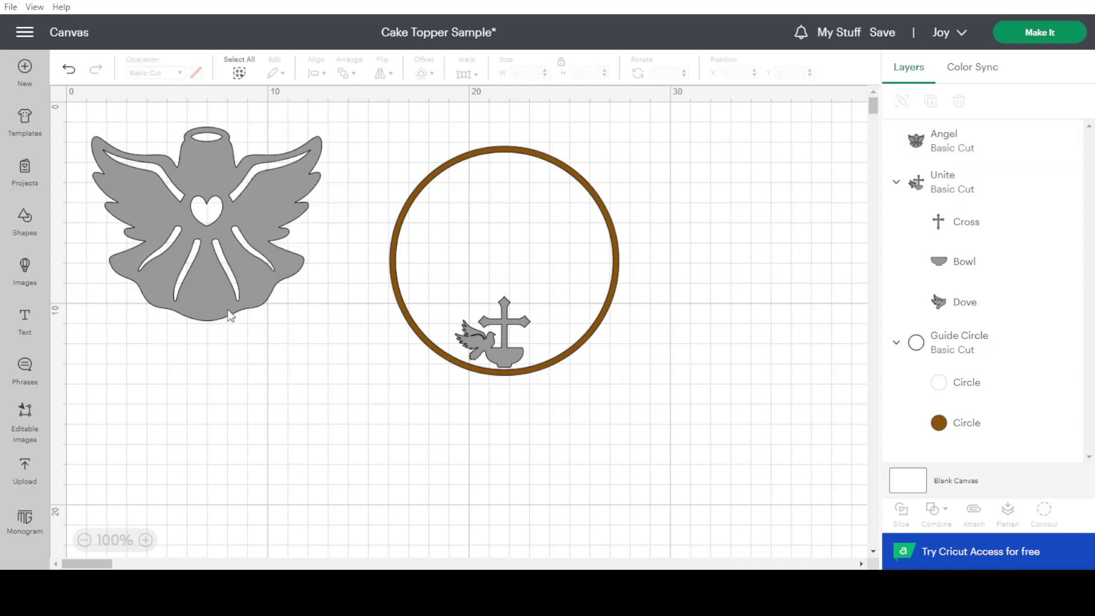
pyautogui.moveTo(212, 284); pyautogui.dragTo(277, 375)
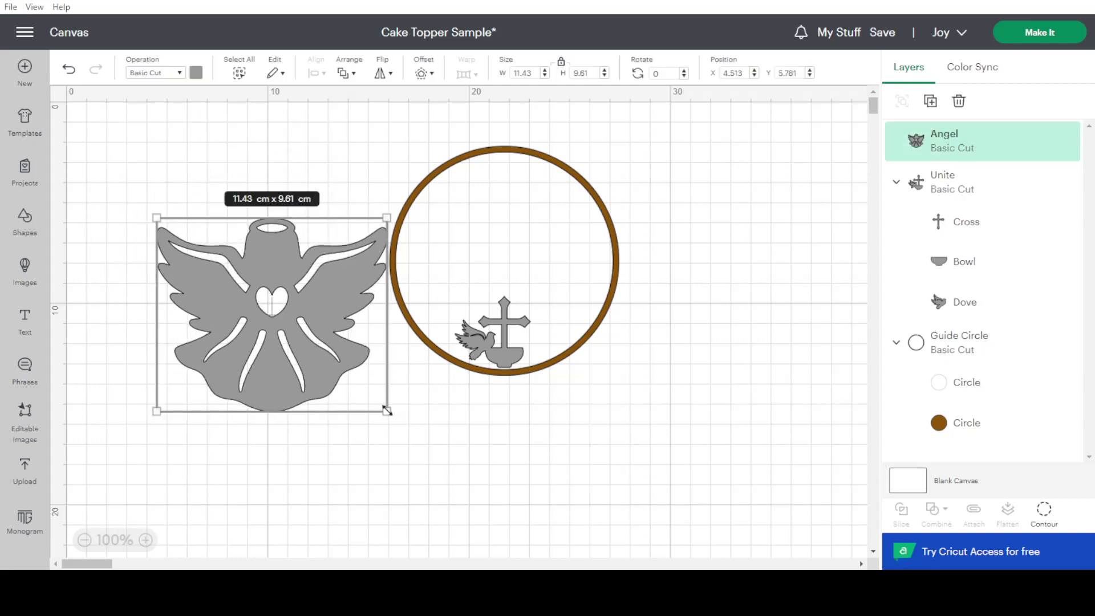
pyautogui.moveTo(388, 410); pyautogui.dragTo(369, 348)
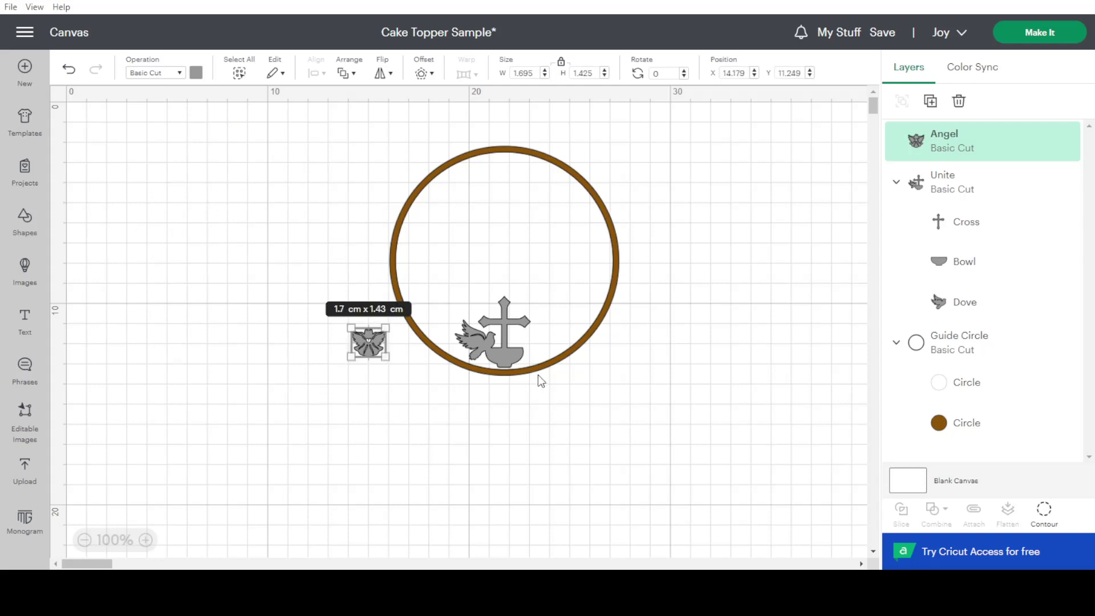
# Step: Hide the four slit contours in the angel's robe, keeping the body outline, wing slits, heart and halo cuts
pyautogui.click(1050, 528)
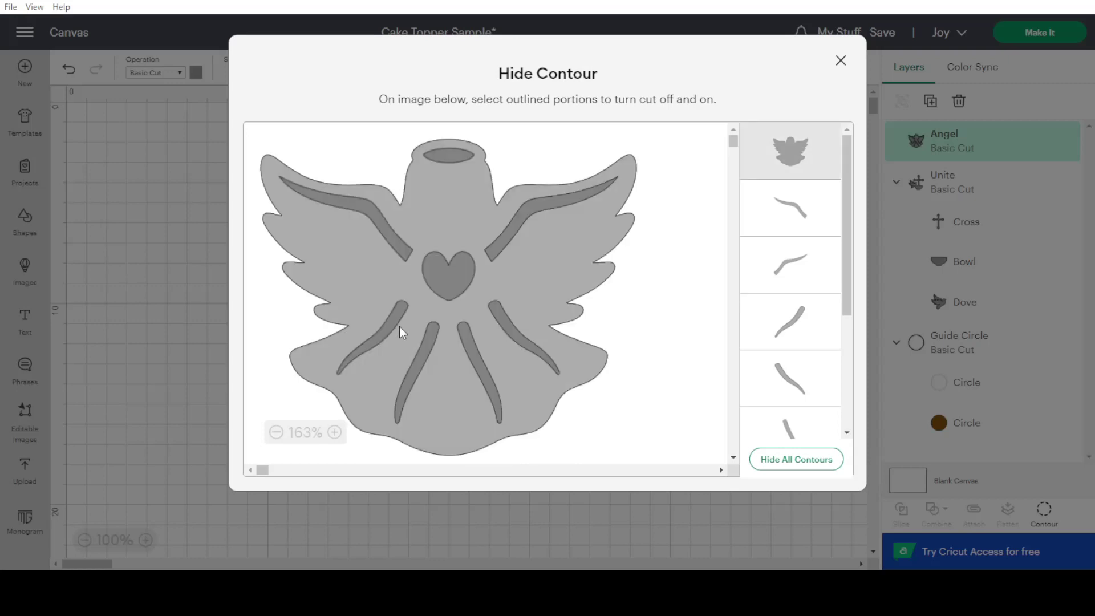
pyautogui.click(393, 320)
pyautogui.click(432, 332)
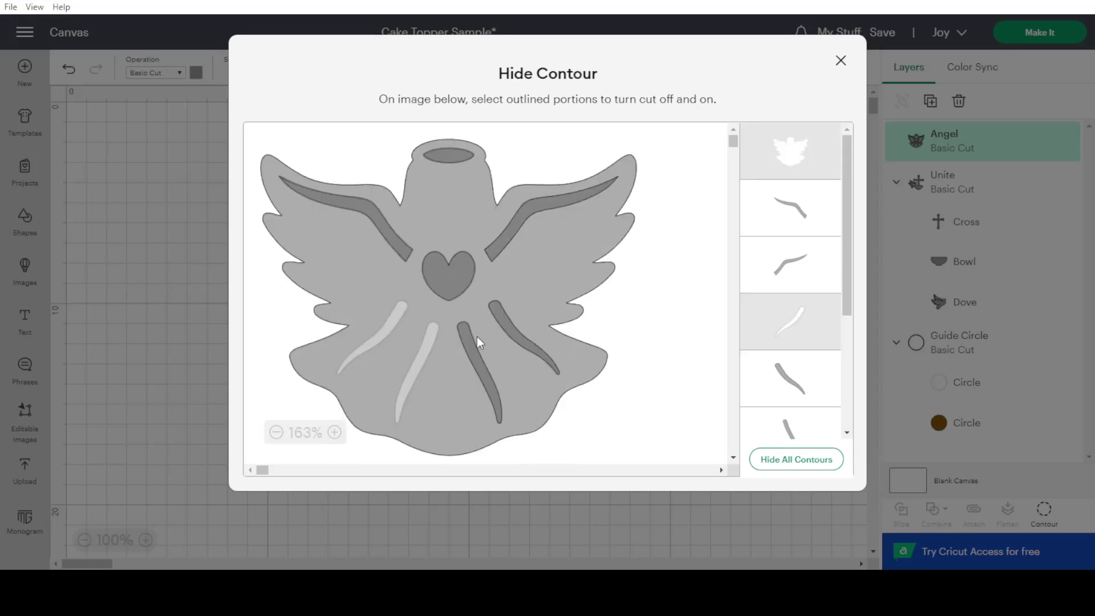
pyautogui.click(473, 338)
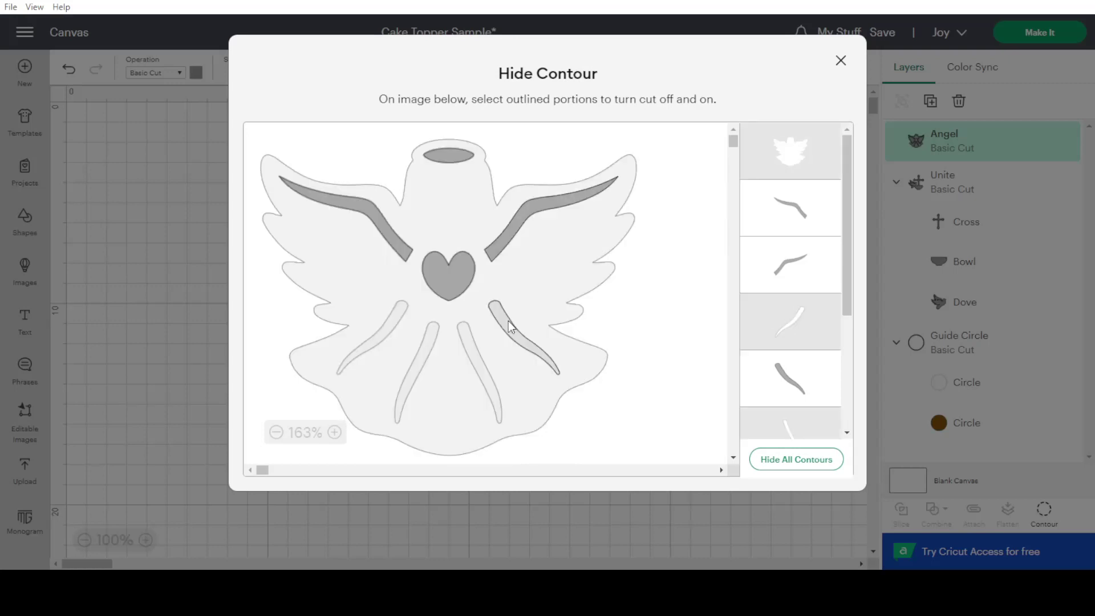
pyautogui.click(509, 326)
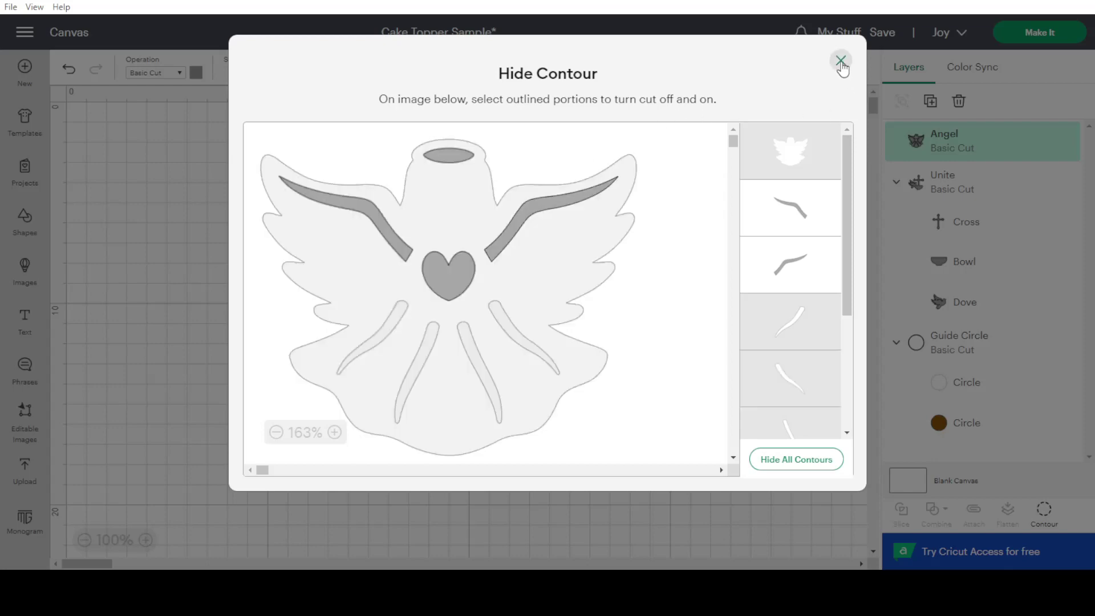
pyautogui.click(841, 59)
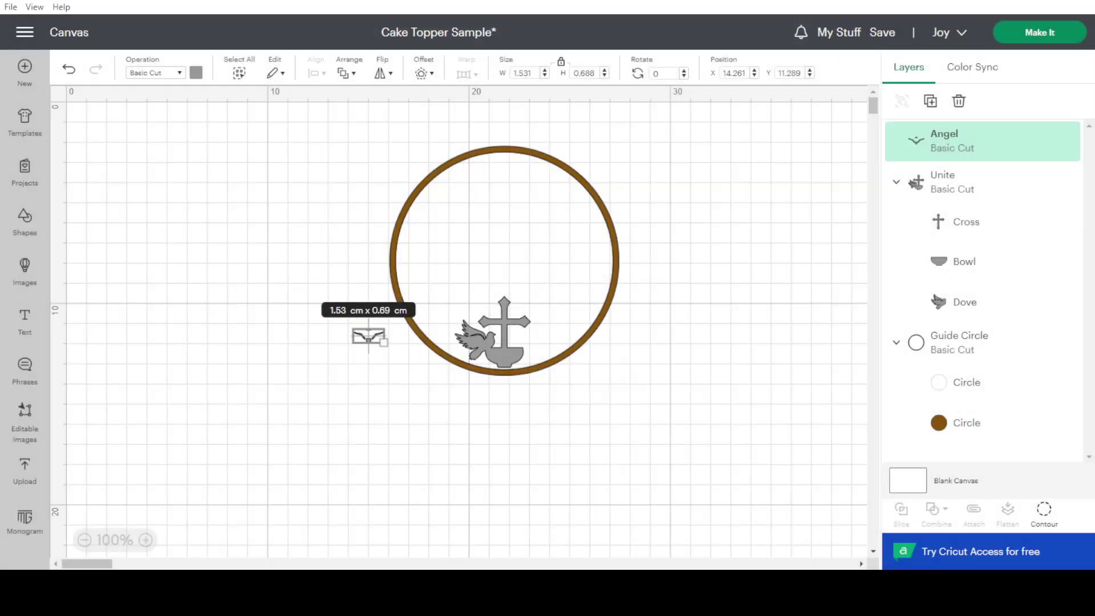
pyautogui.click(1056, 516)
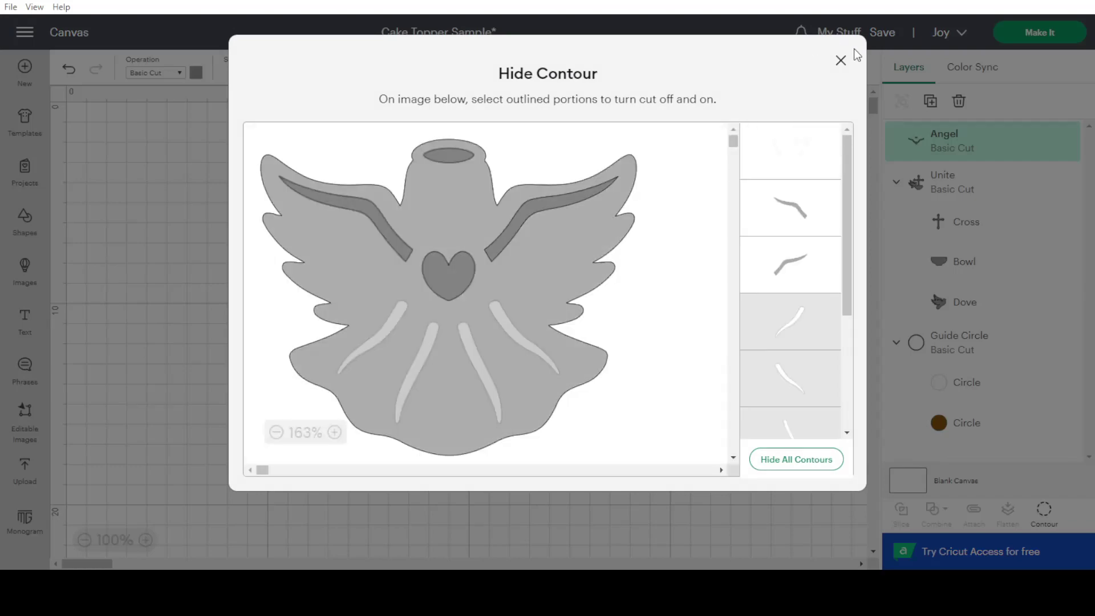
pyautogui.click(840, 60)
pyautogui.click(481, 440)
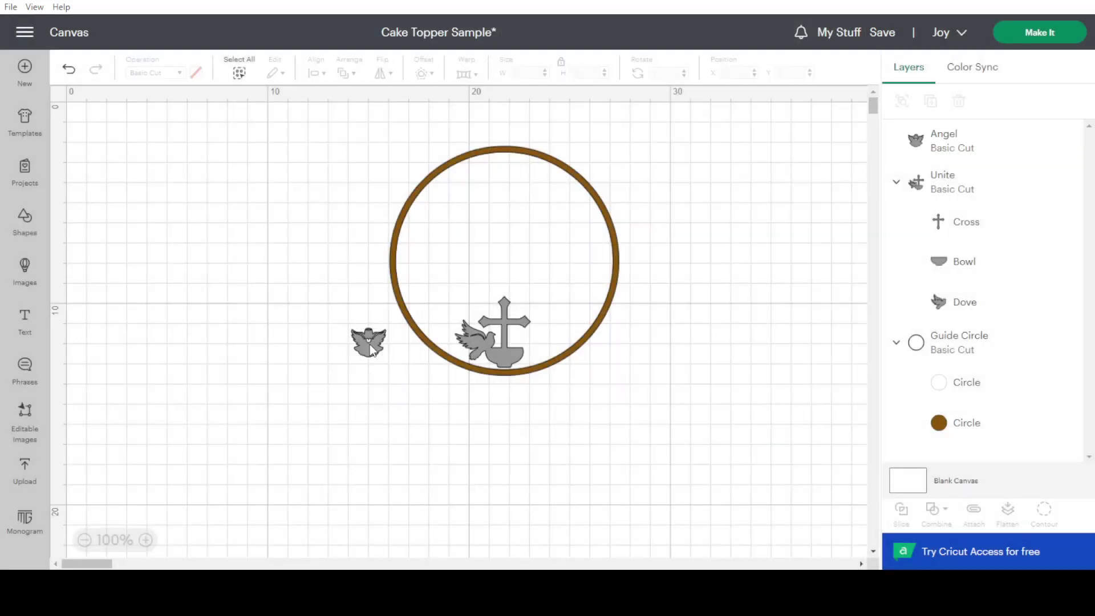
# Step: Move the angel inside the guide circle, just right of the cross, and tilt it slightly counterclockwise
pyautogui.moveTo(371, 349); pyautogui.dragTo(555, 317)
pyautogui.click(373, 354)
pyautogui.click(665, 398)
pyautogui.click(676, 409)
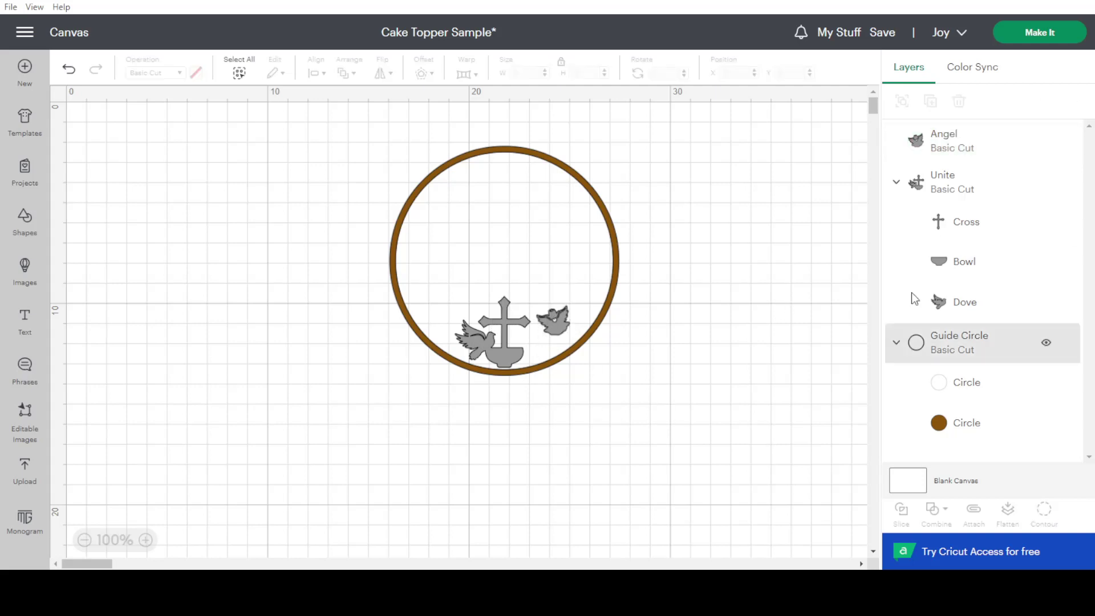
# Step: Add the text "NAME" and place it inside the guide circle above the cross, at about X 17.29, Y 6.67
pyautogui.click(23, 322)
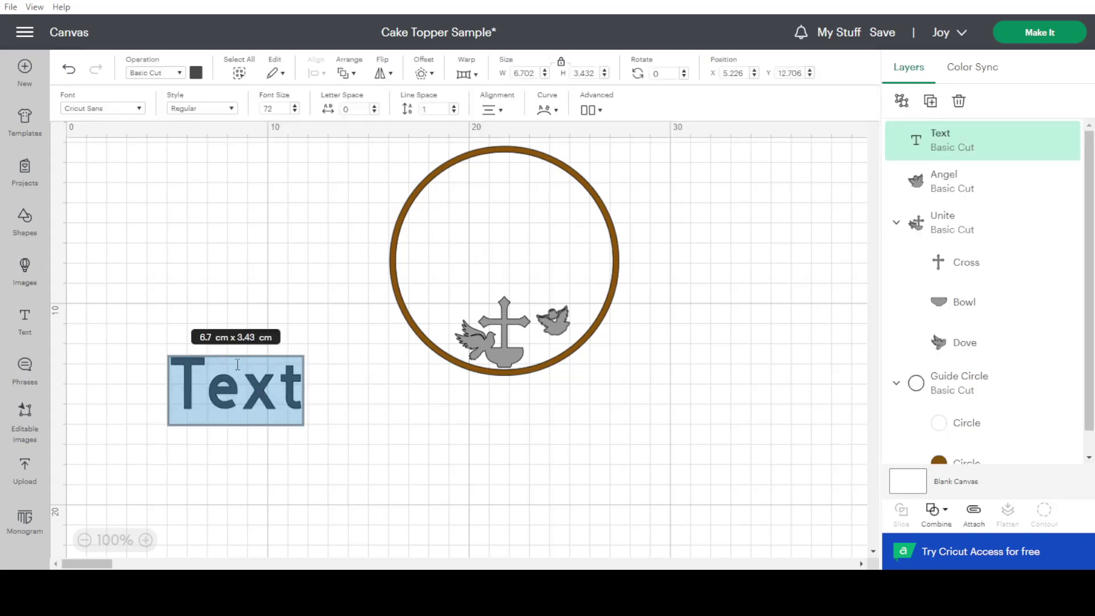
pyautogui.write('NAME')
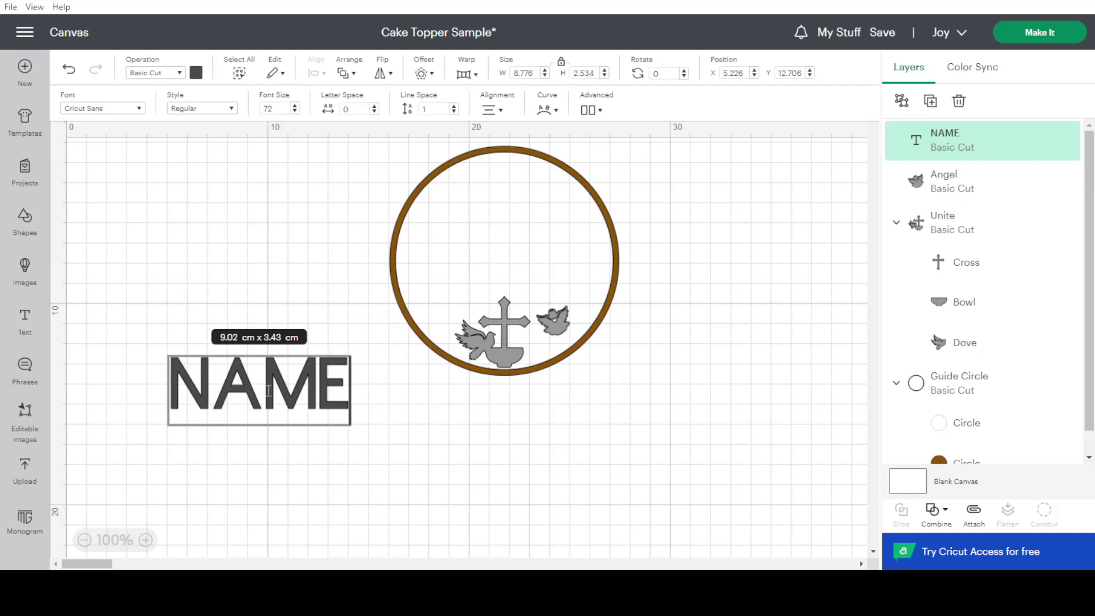
pyautogui.click(445, 462)
pyautogui.moveTo(256, 398); pyautogui.dragTo(499, 277)
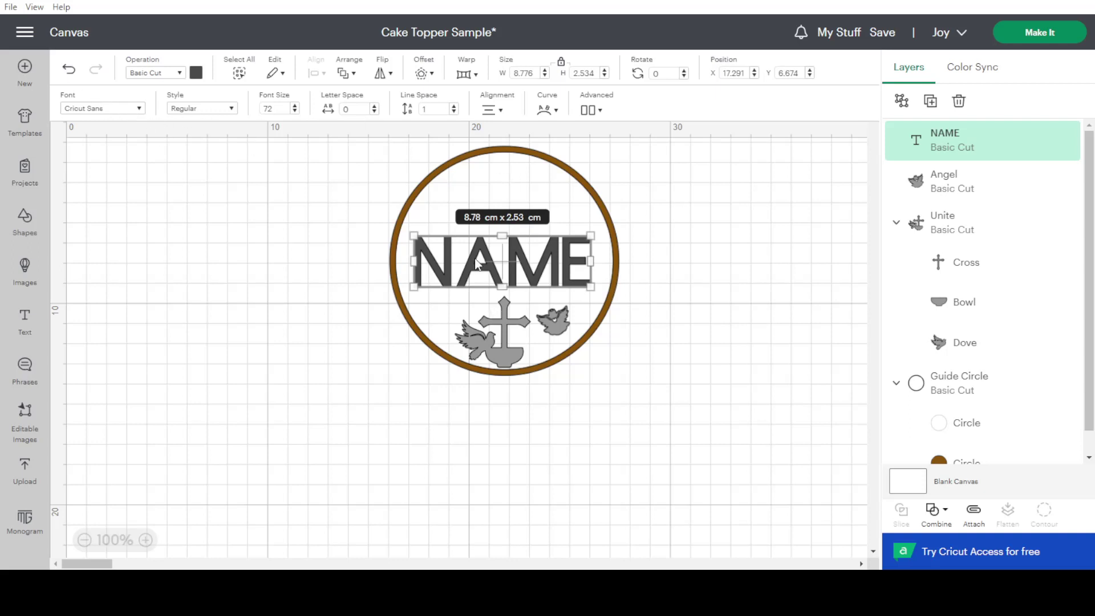
# Step: Raise the "NAME" text slightly to about Y 6.46 and center it horizontally with the guide circle
pyautogui.moveTo(530, 265); pyautogui.dragTo(529, 261)
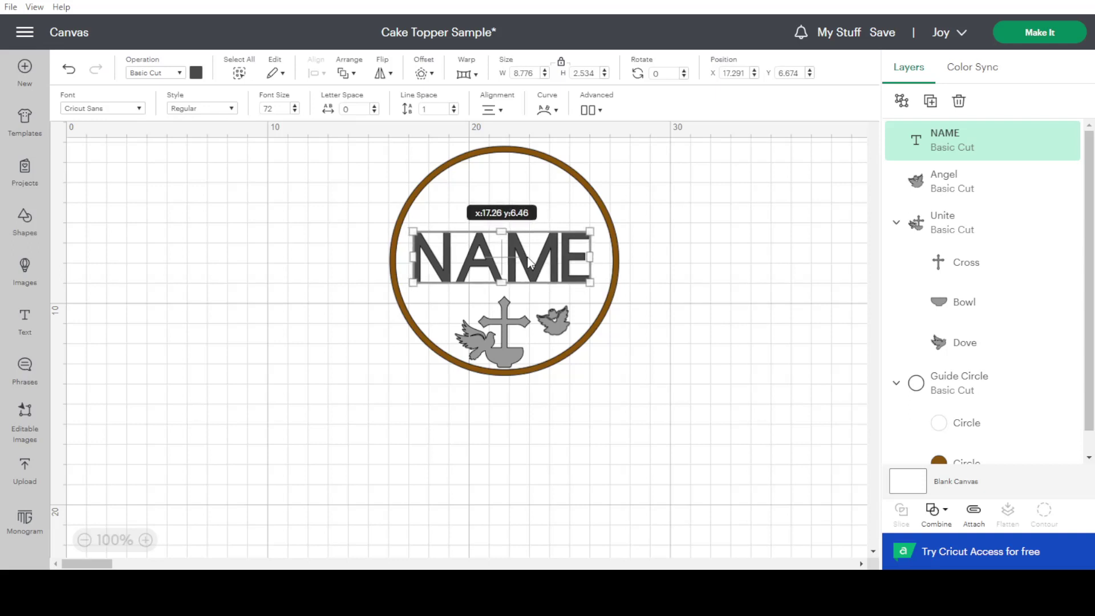
pyautogui.click(610, 265)
pyautogui.click(316, 73)
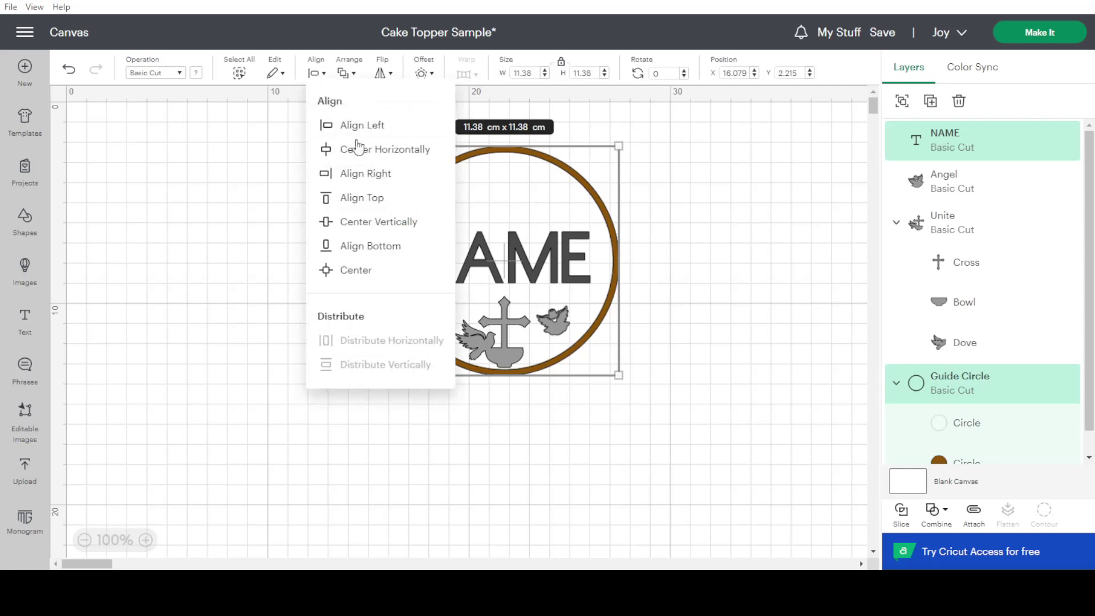
pyautogui.click(365, 150)
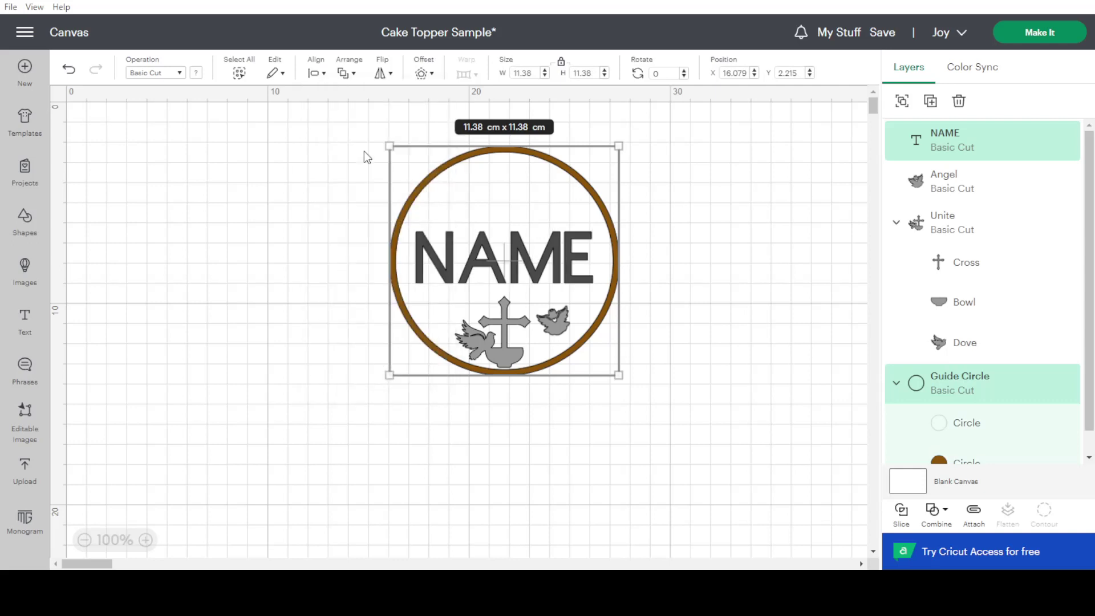
pyautogui.click(736, 231)
# Step: Recolor the "NAME" text to the same brown as the guide circle
pyautogui.click(547, 264)
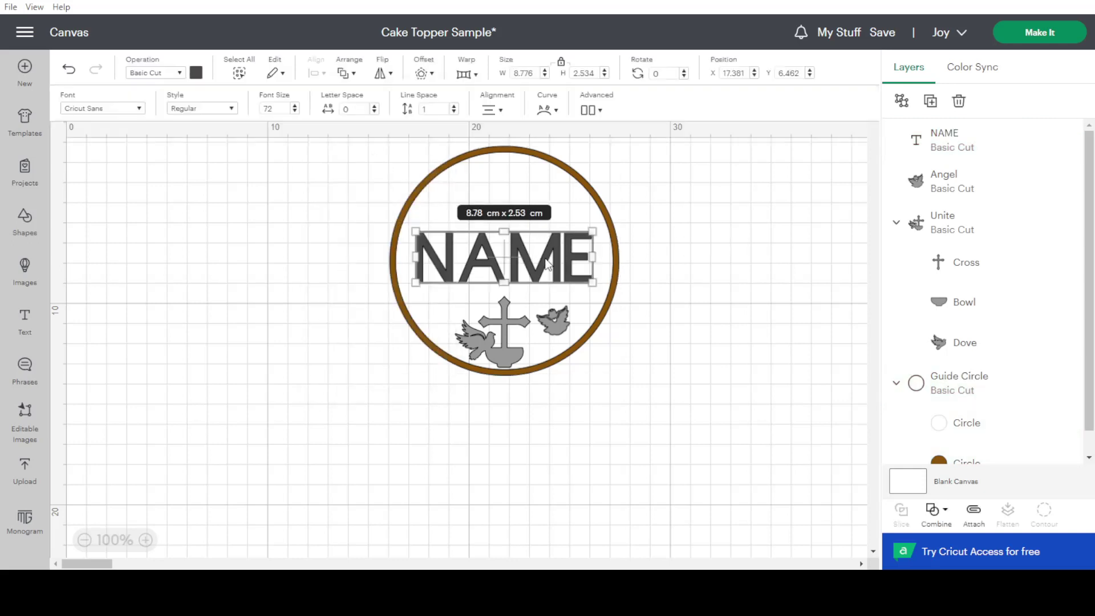
pyautogui.click(197, 75)
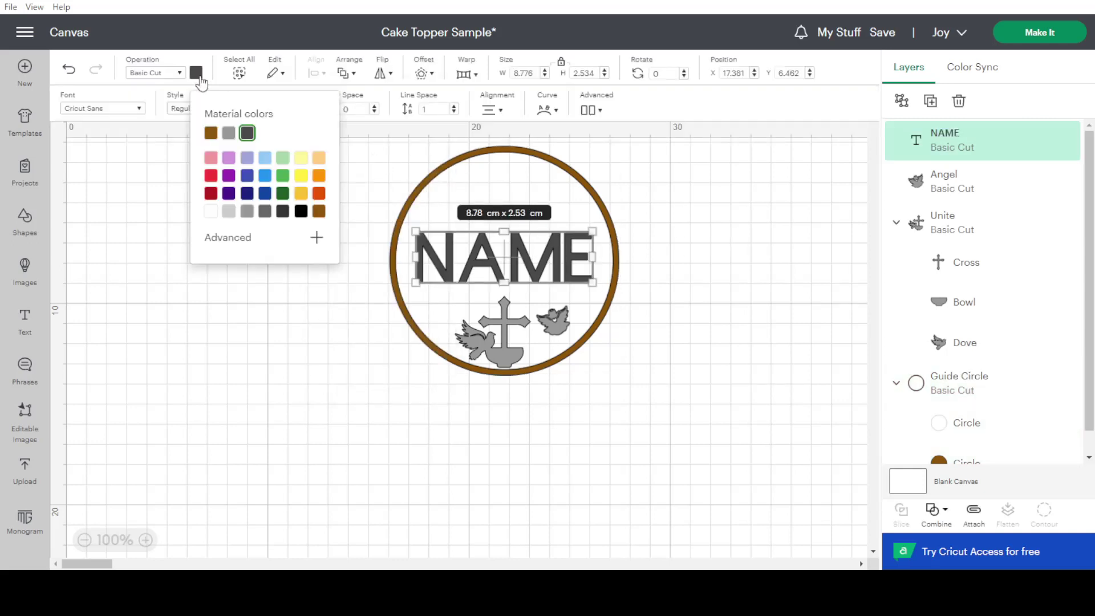
pyautogui.click(211, 133)
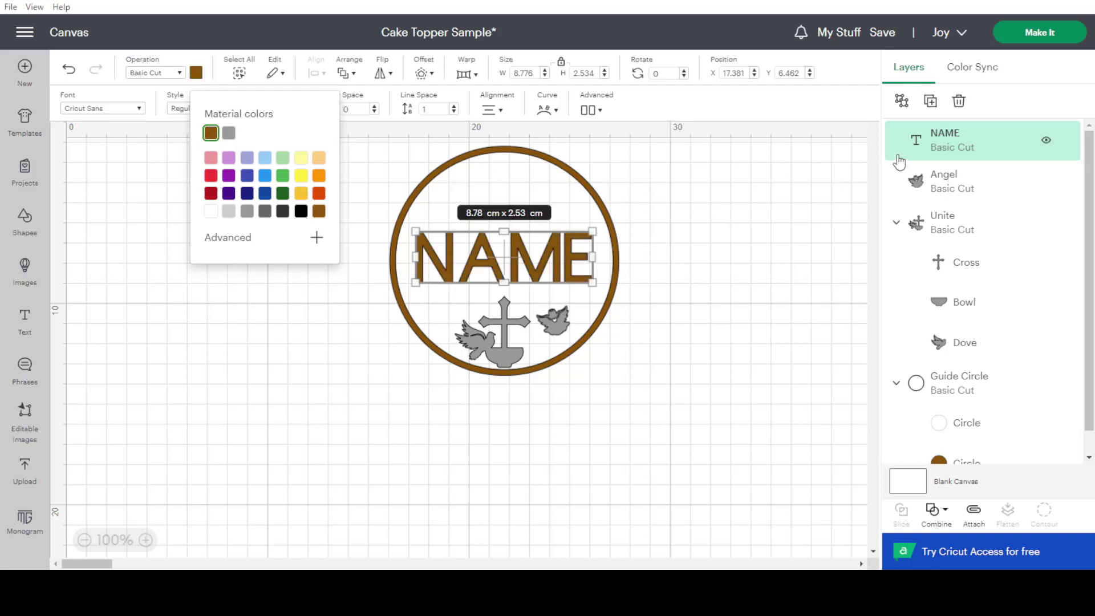
pyautogui.click(973, 151)
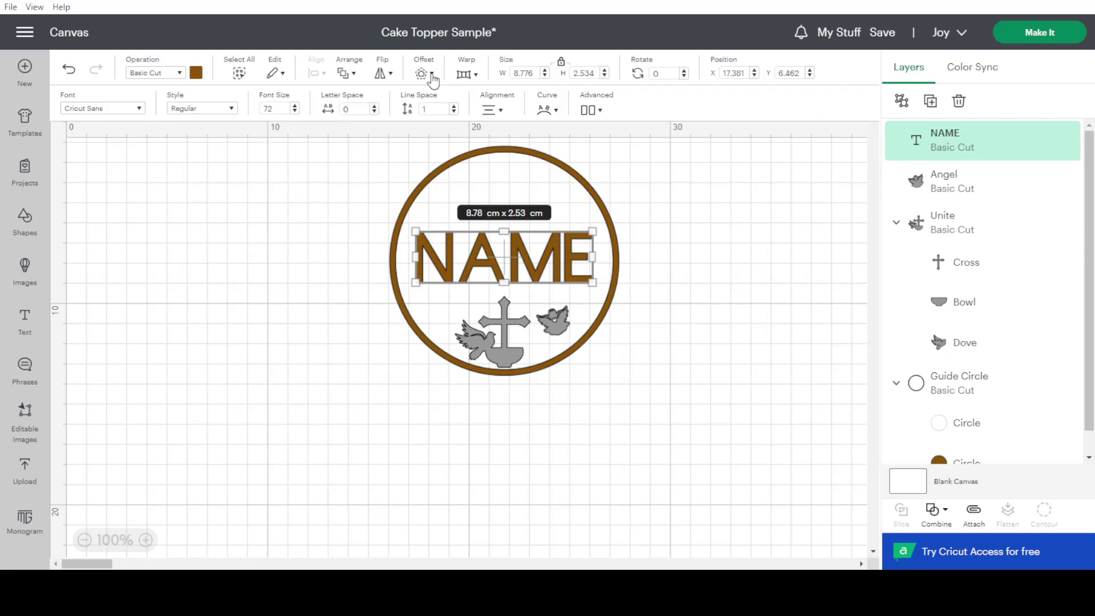
# Step: Create a welded, round-cornered offset of 0.1 cm around the "NAME" text
pyautogui.click(735, 237)
pyautogui.click(545, 253)
pyautogui.click(432, 75)
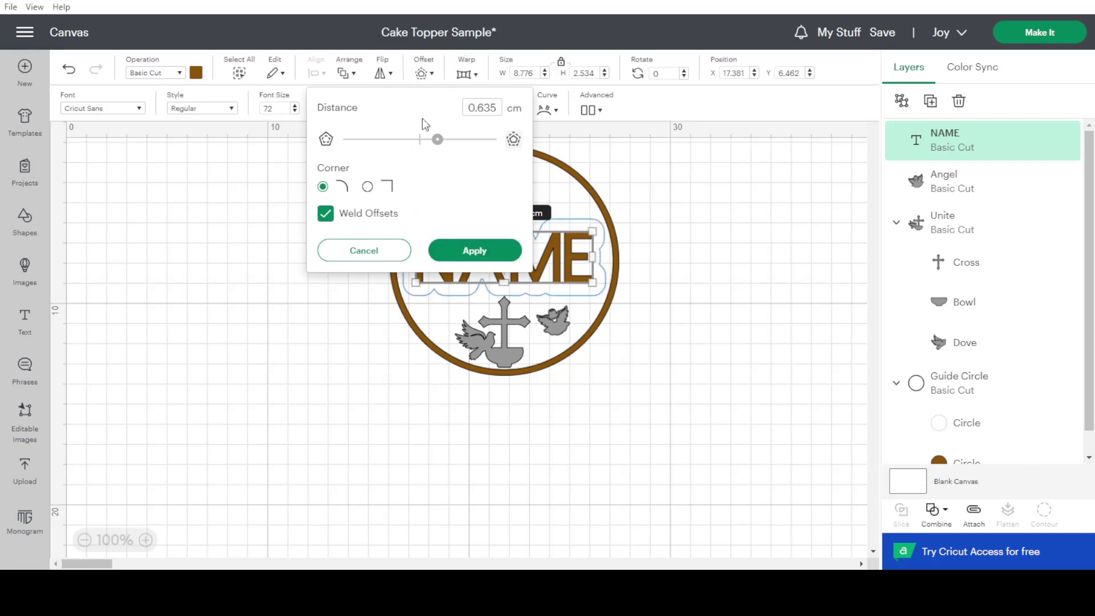
pyautogui.moveTo(439, 145); pyautogui.dragTo(431, 142)
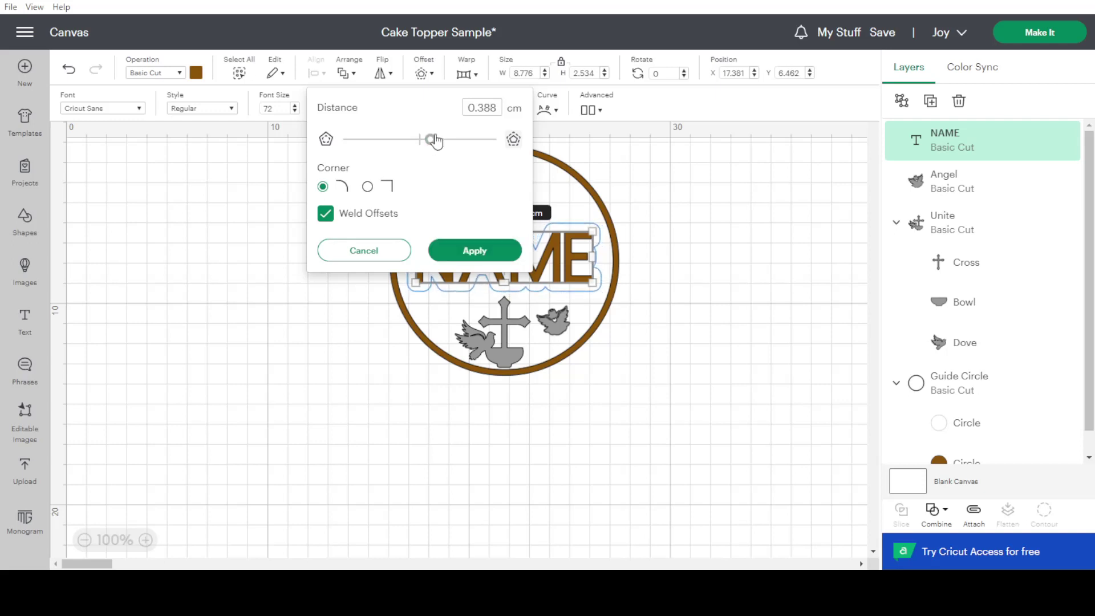
pyautogui.moveTo(478, 108); pyautogui.dragTo(498, 108)
pyautogui.write('1')
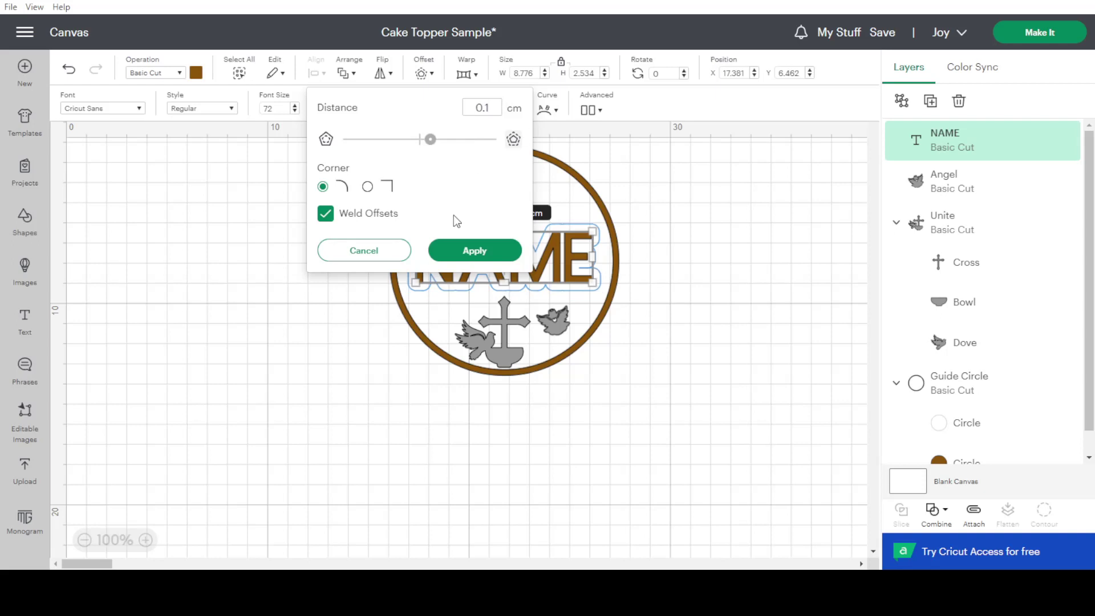
pyautogui.click(469, 258)
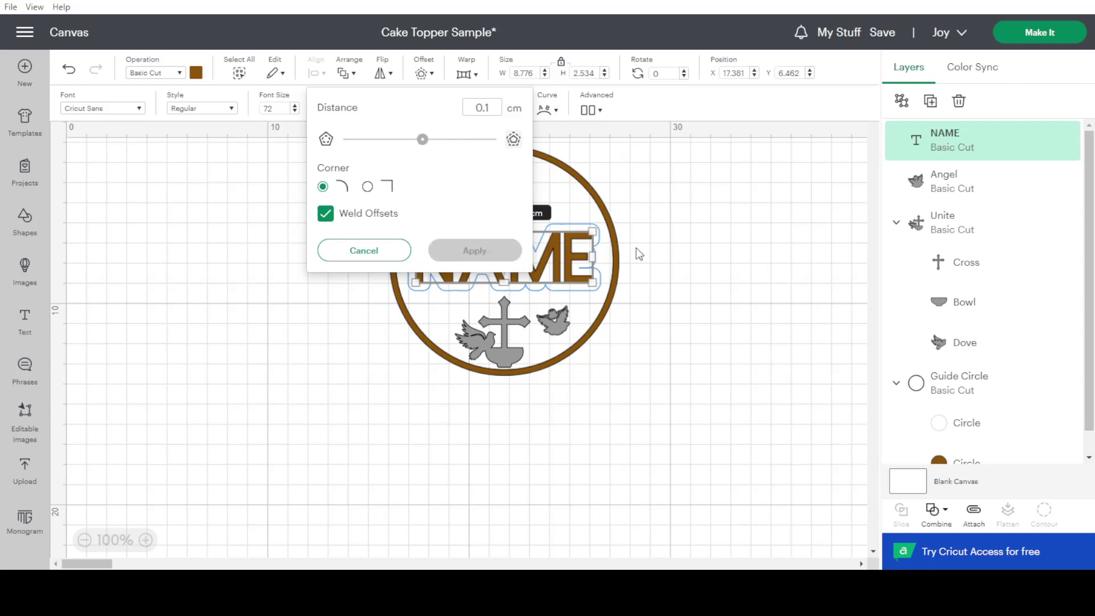
pyautogui.click(481, 257)
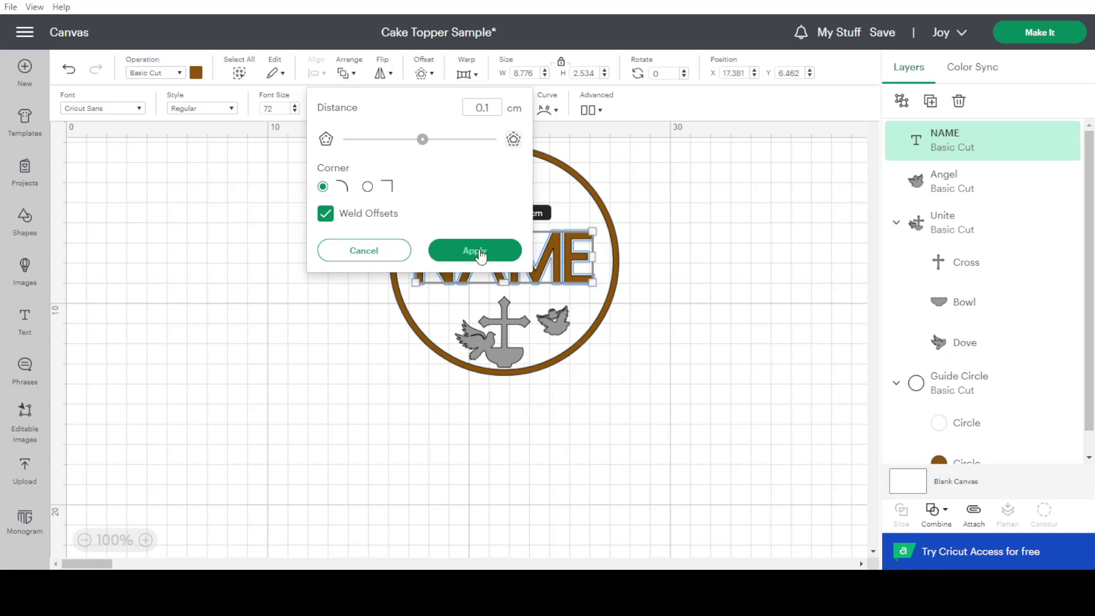
# Step: Recolor the offset behind the "NAME" text to white
pyautogui.click(196, 73)
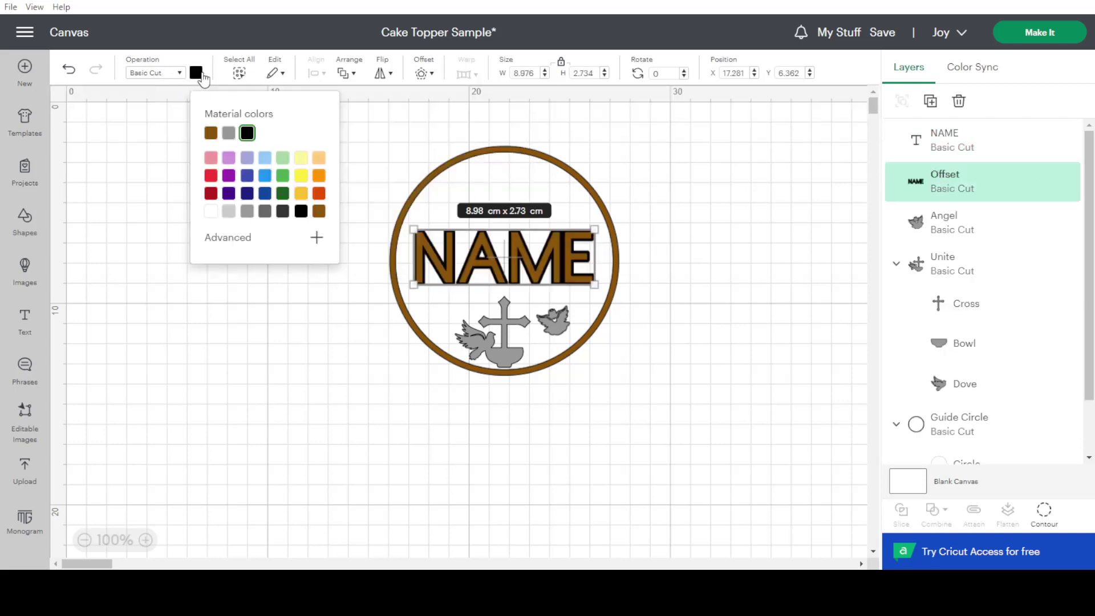
pyautogui.click(211, 212)
pyautogui.click(722, 248)
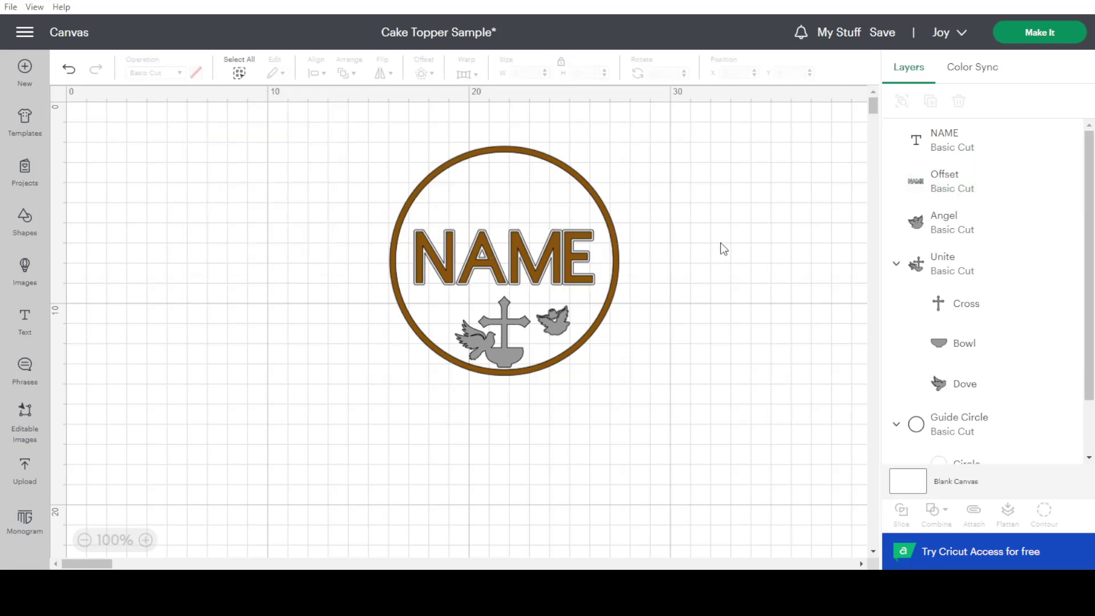
# Step: Select the "NAME" text together with its offset and nudge both straight down to Y 6.682, just above the cross
pyautogui.click(537, 251)
pyautogui.click(963, 180)
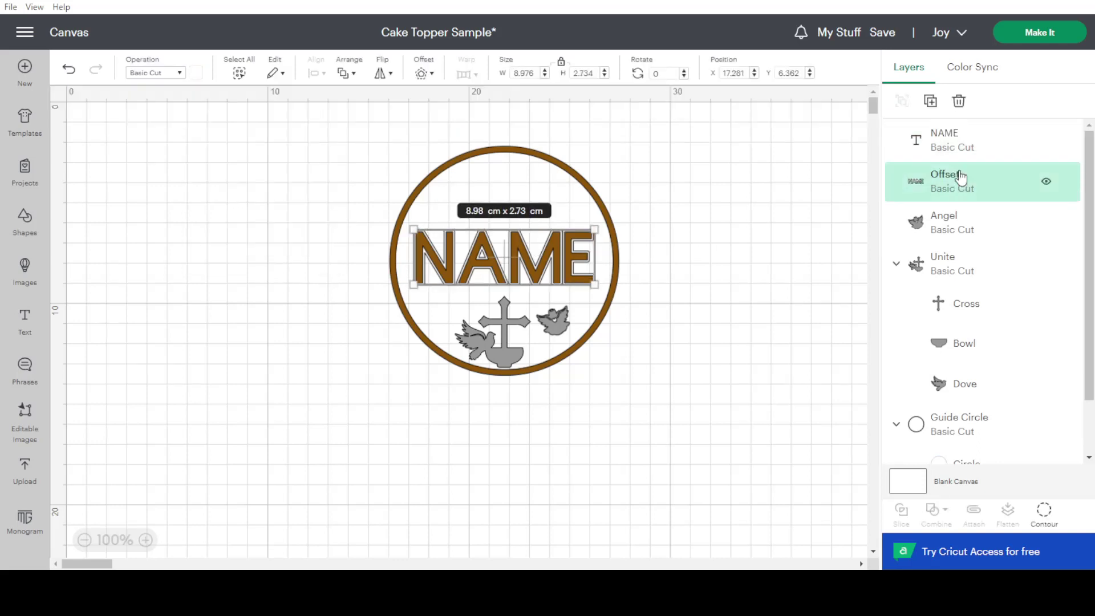
pyautogui.keyDown('shift'); pyautogui.click(964, 153); pyautogui.keyUp('shift')
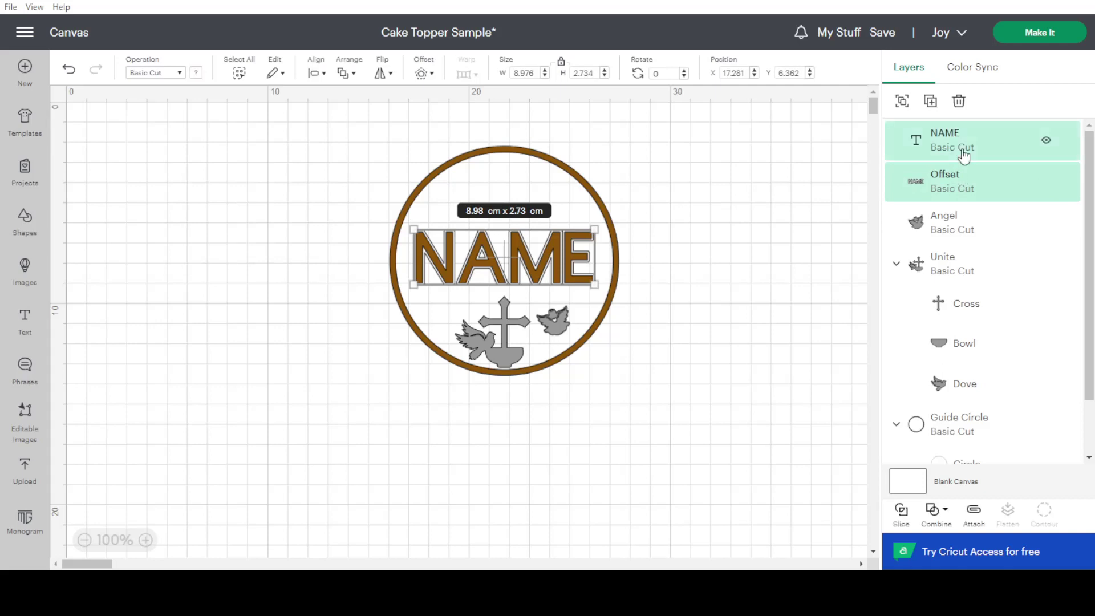
pyautogui.press('Down')
pyautogui.press('Down')
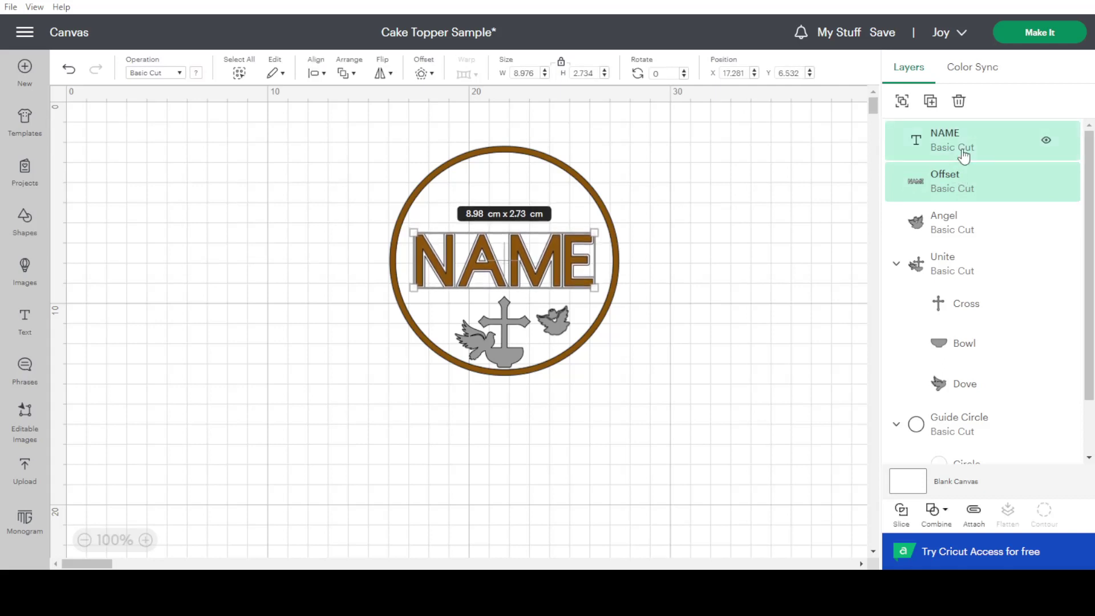
pyautogui.press('Down')
pyautogui.press('Down')
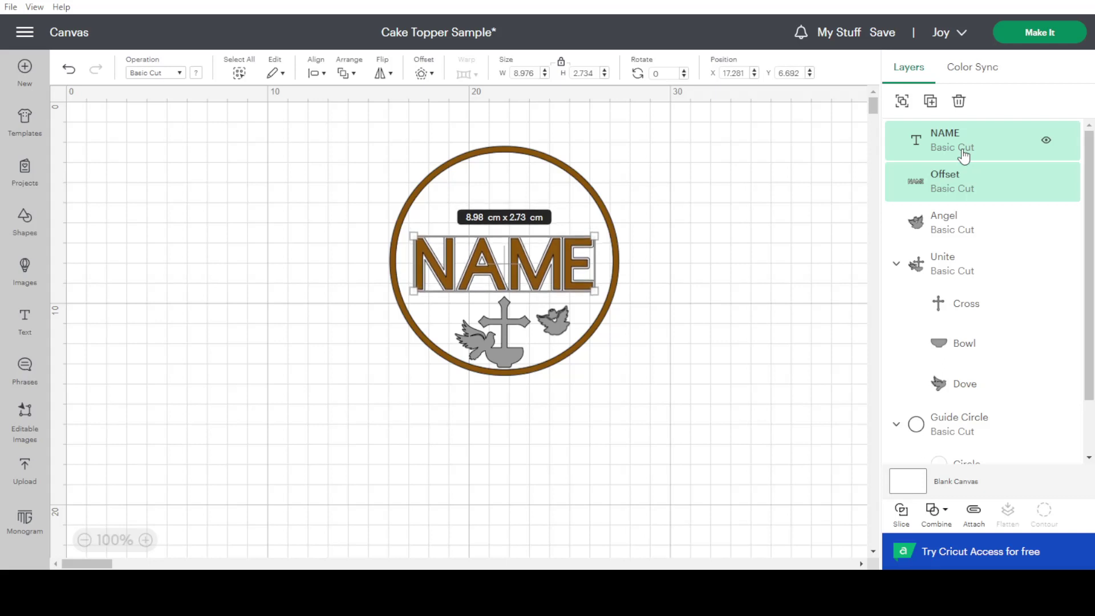
pyautogui.press('Down')
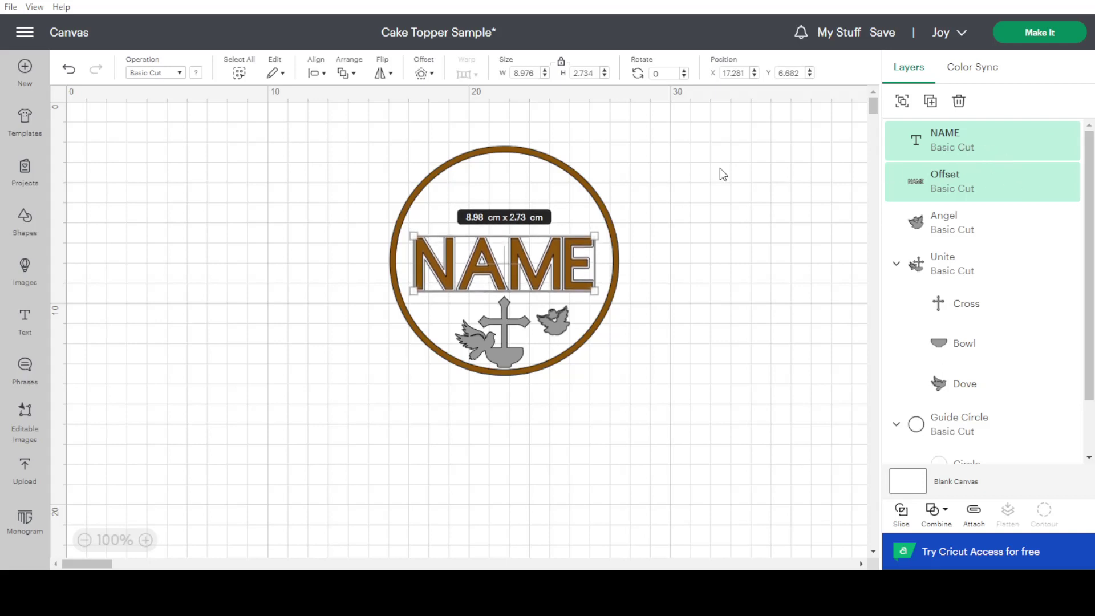
pyautogui.click(698, 191)
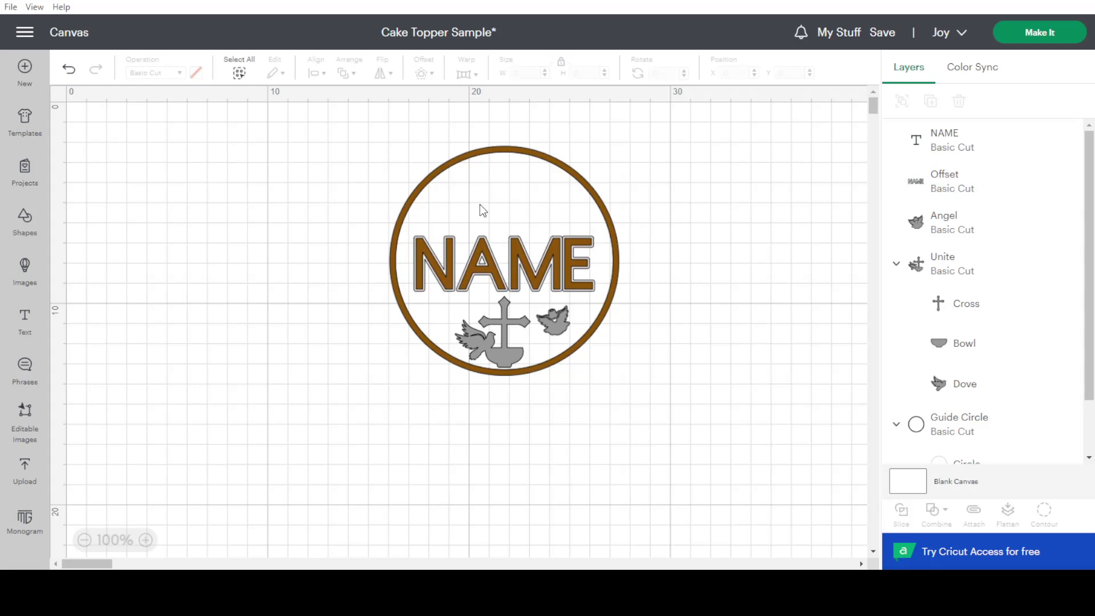
# Step: Add a new text object reading "Happy" and select its full text
pyautogui.click(24, 321)
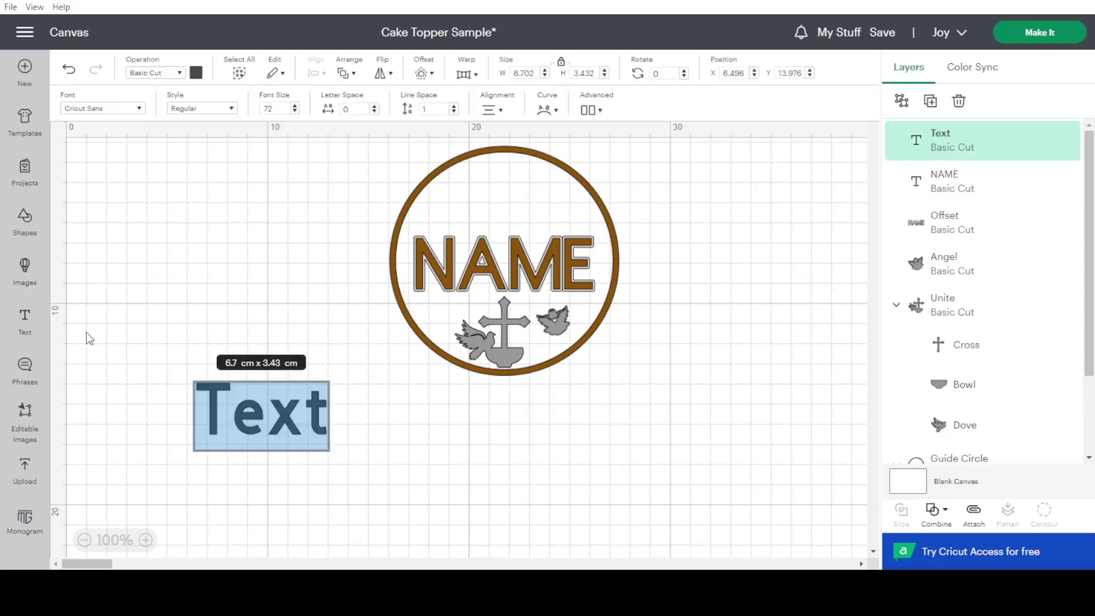
pyautogui.write('Happy')
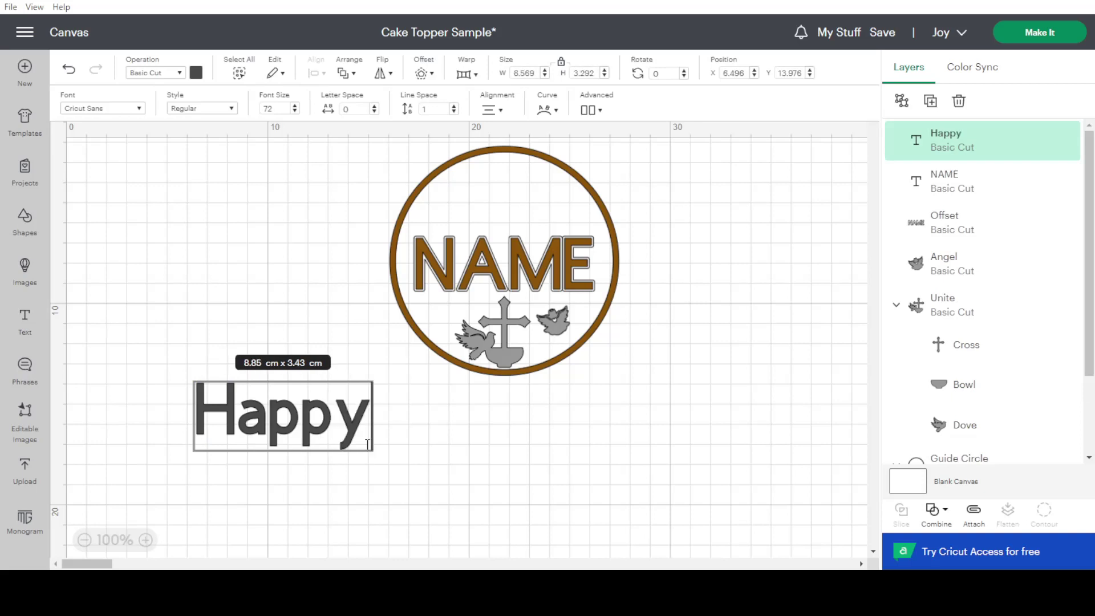
pyautogui.press('Return')
pyautogui.press('BackSpace')
pyautogui.press('Left')
pyautogui.moveTo(202, 406); pyautogui.dragTo(382, 405)
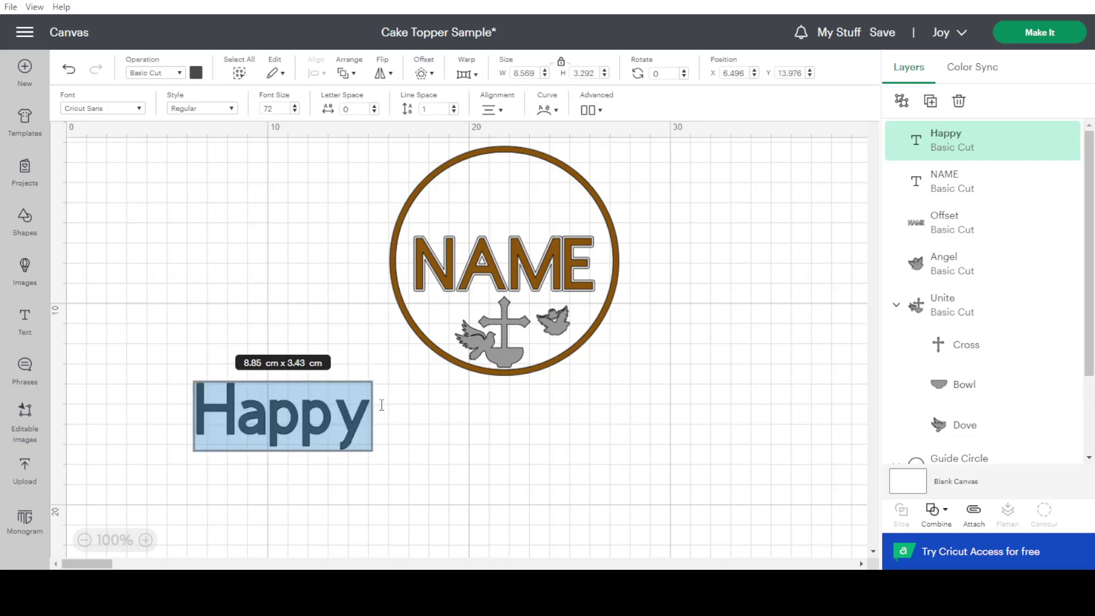
pyautogui.click(116, 110)
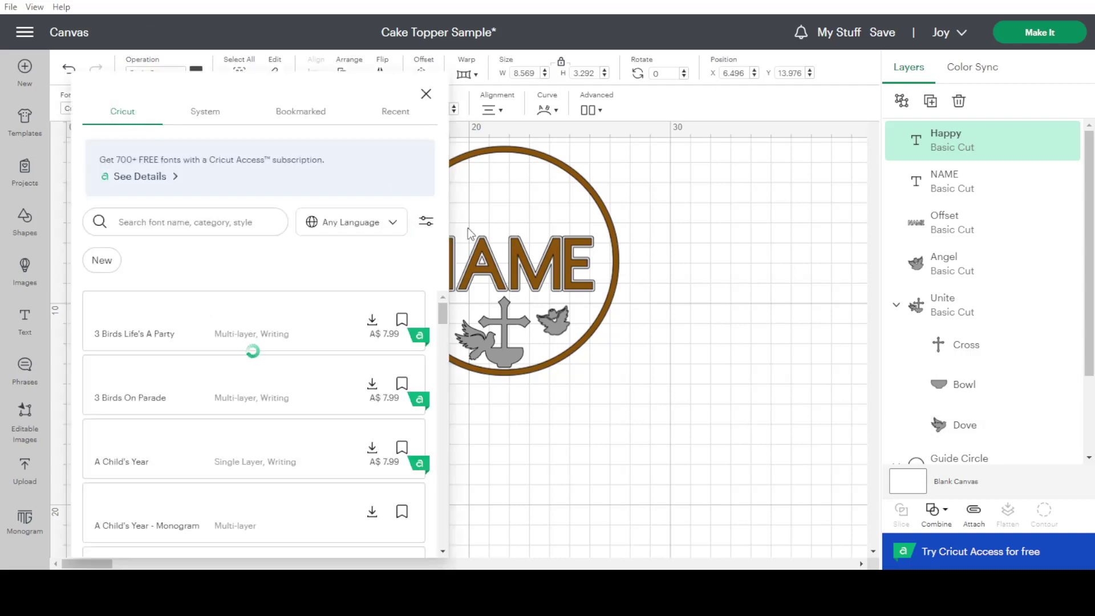
pyautogui.click(425, 222)
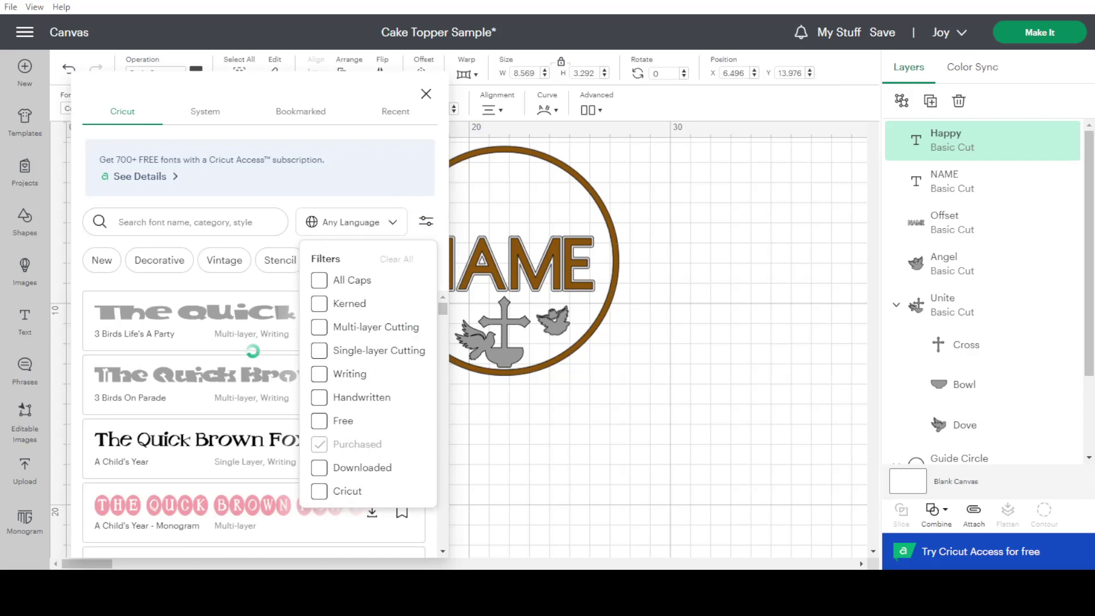
pyautogui.press('Escape')
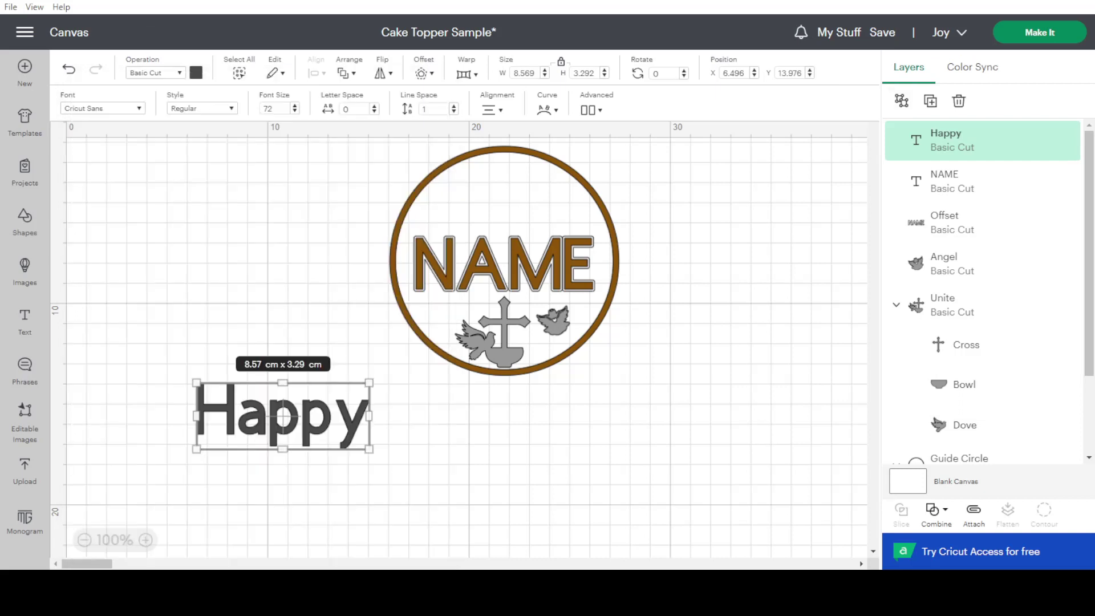
# Step: Filter the Cricut fonts to free ones and set the "Happy" text in Alyssa Stencil Script
pyautogui.click(103, 108)
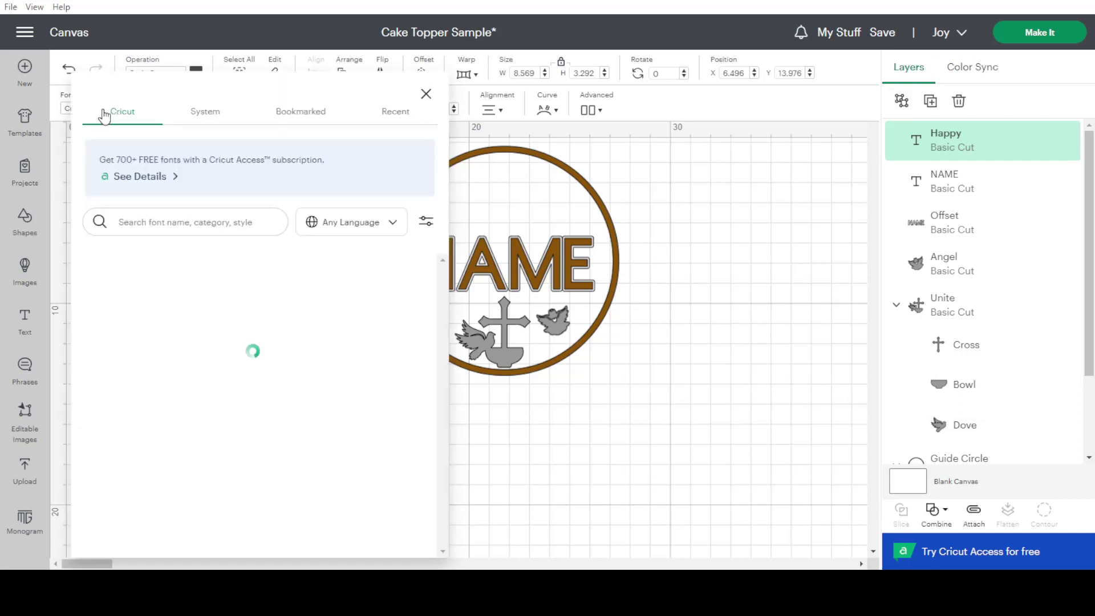
pyautogui.click(429, 225)
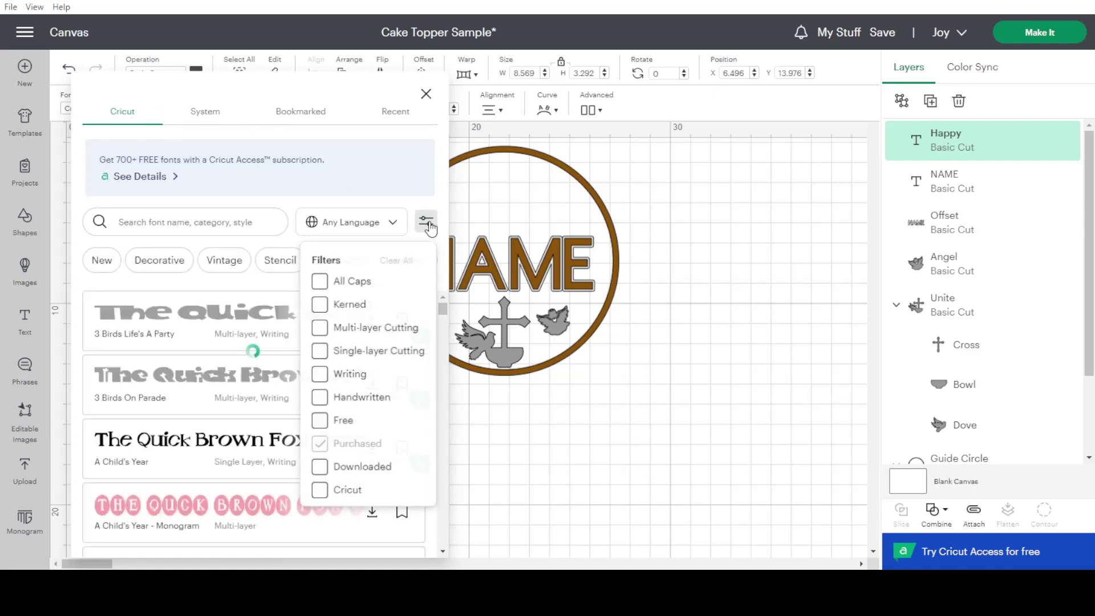
pyautogui.click(320, 422)
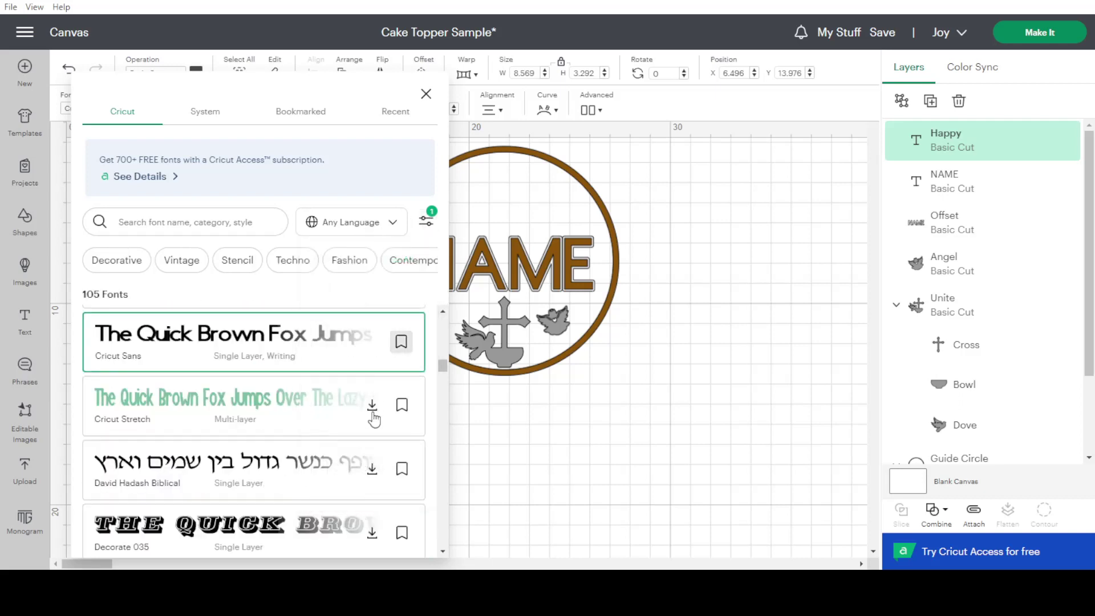
pyautogui.scroll(5, 372, 423)
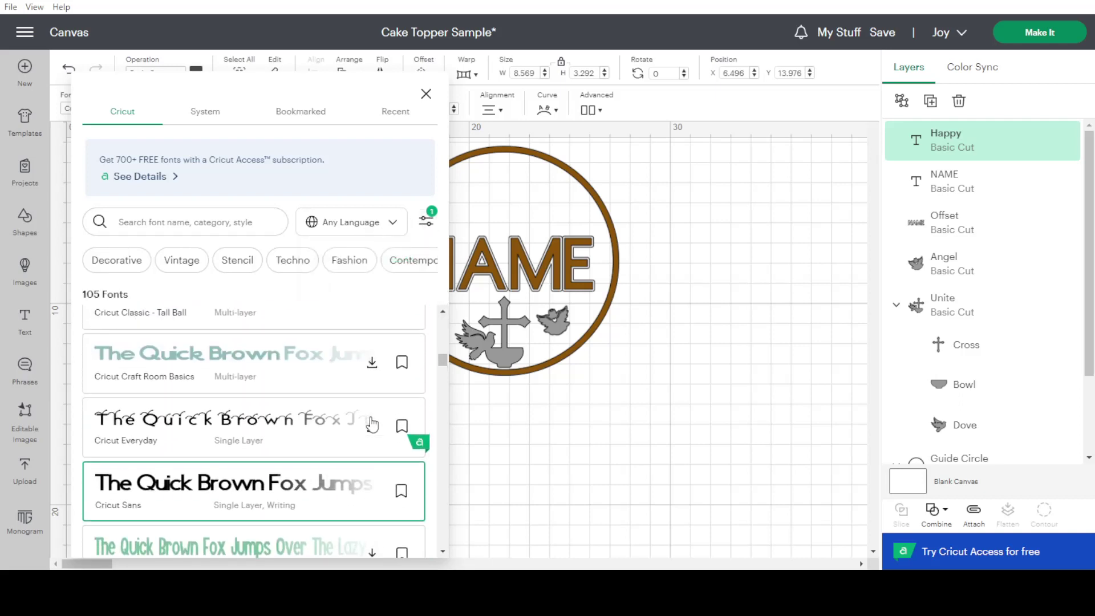
pyautogui.scroll(10, 372, 424)
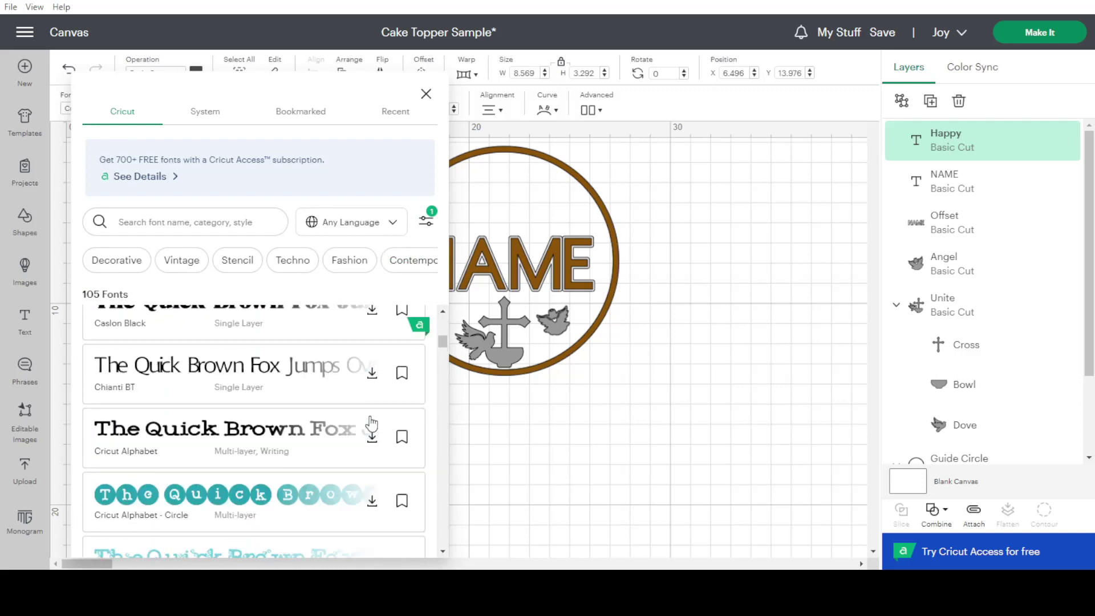
pyautogui.scroll(1, 372, 424)
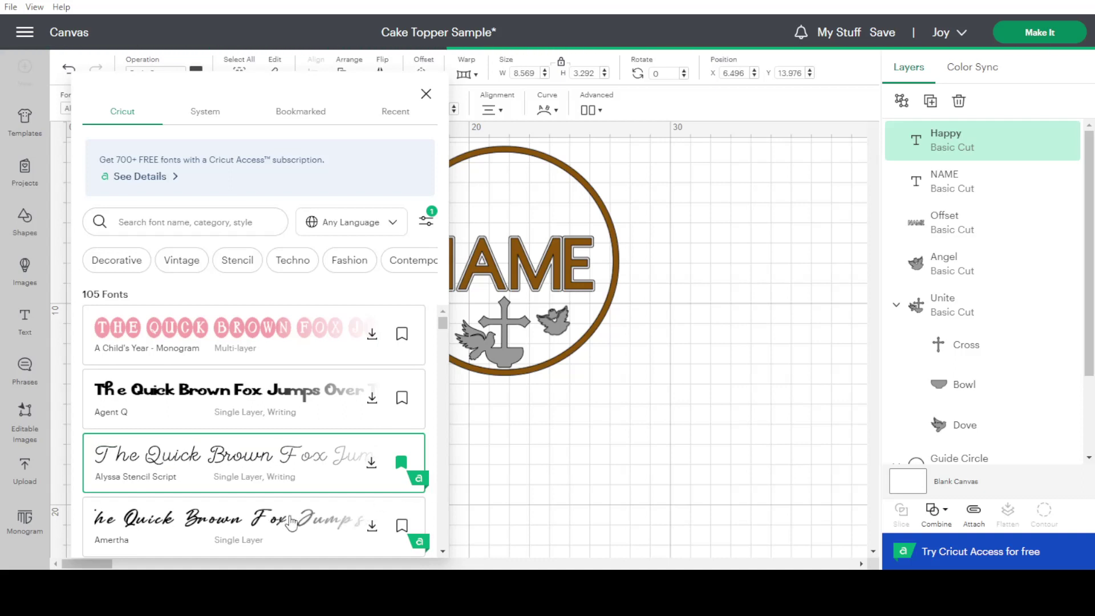
pyautogui.click(561, 451)
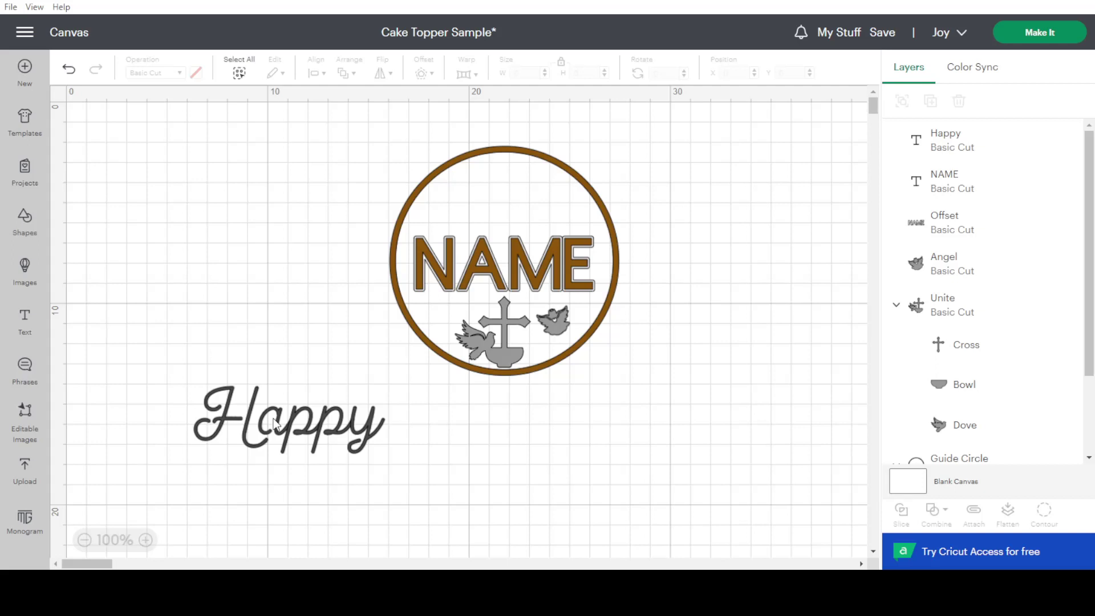
# Step: Move the "Happy" text inside the guide circle above the name, at about X 19.59, Y 2.99, and shrink it to about 4.3 cm wide
pyautogui.moveTo(281, 433); pyautogui.dragTo(540, 211)
pyautogui.moveTo(637, 223); pyautogui.dragTo(552, 197)
pyautogui.moveTo(486, 183); pyautogui.dragTo(492, 182)
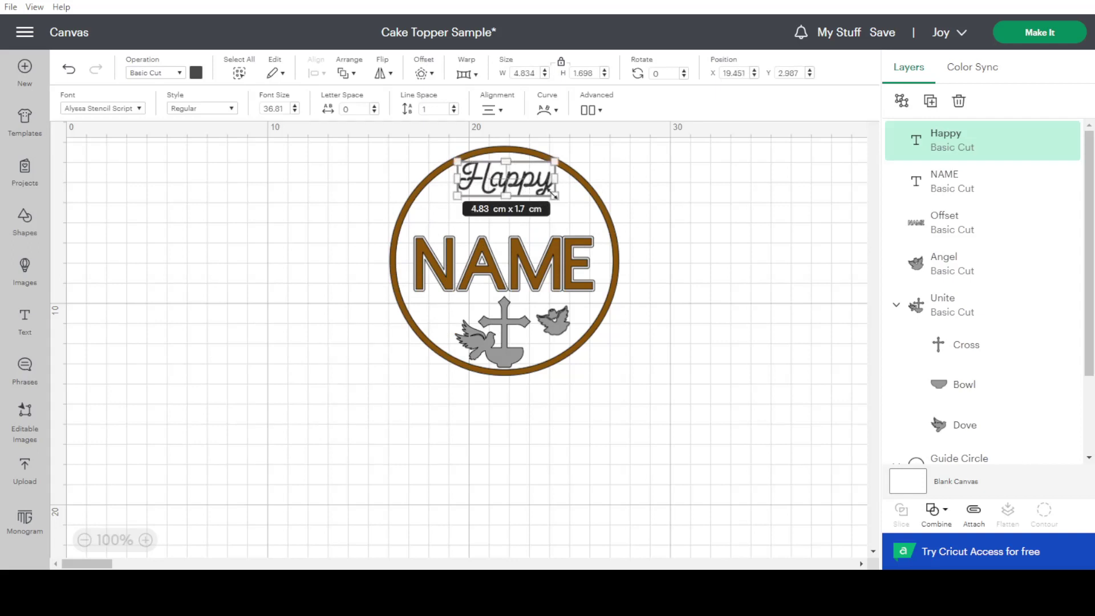
pyautogui.moveTo(556, 196); pyautogui.dragTo(499, 177)
# Step: Duplicate the "Happy" text, place the copy inside the circle at about X 18.34, Y 4.41, and change its wording to "Birthday"
pyautogui.rightClick(499, 177)
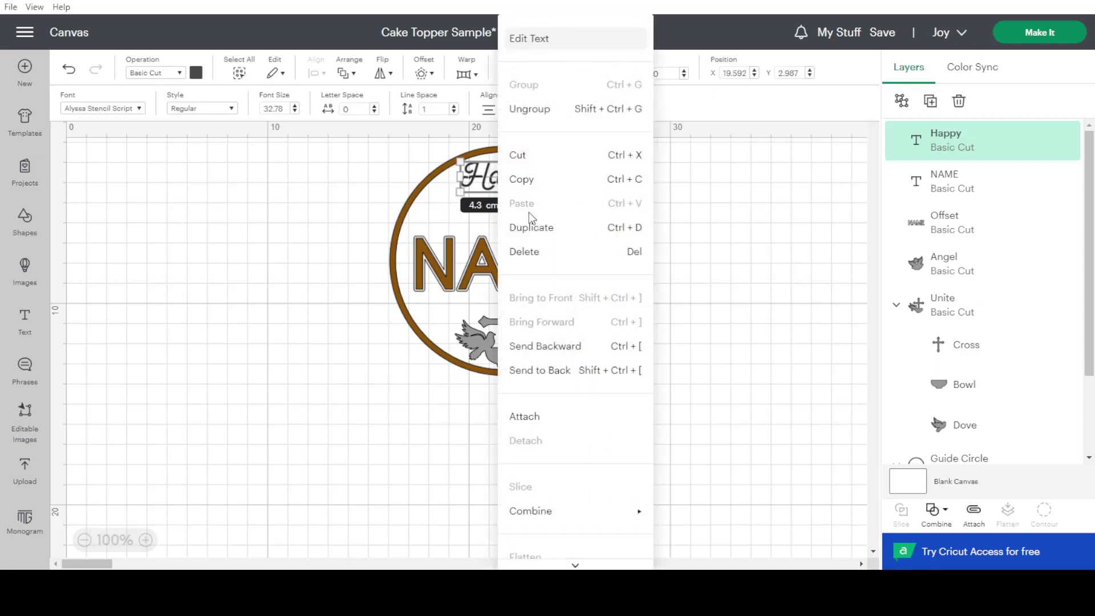
pyautogui.click(531, 223)
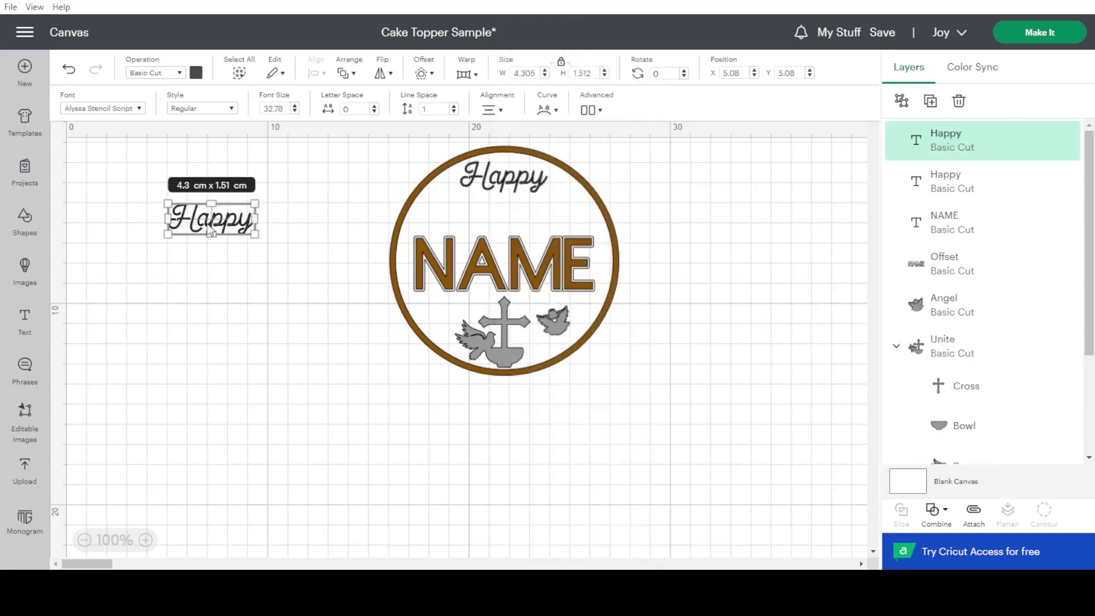
pyautogui.moveTo(209, 228); pyautogui.dragTo(554, 231)
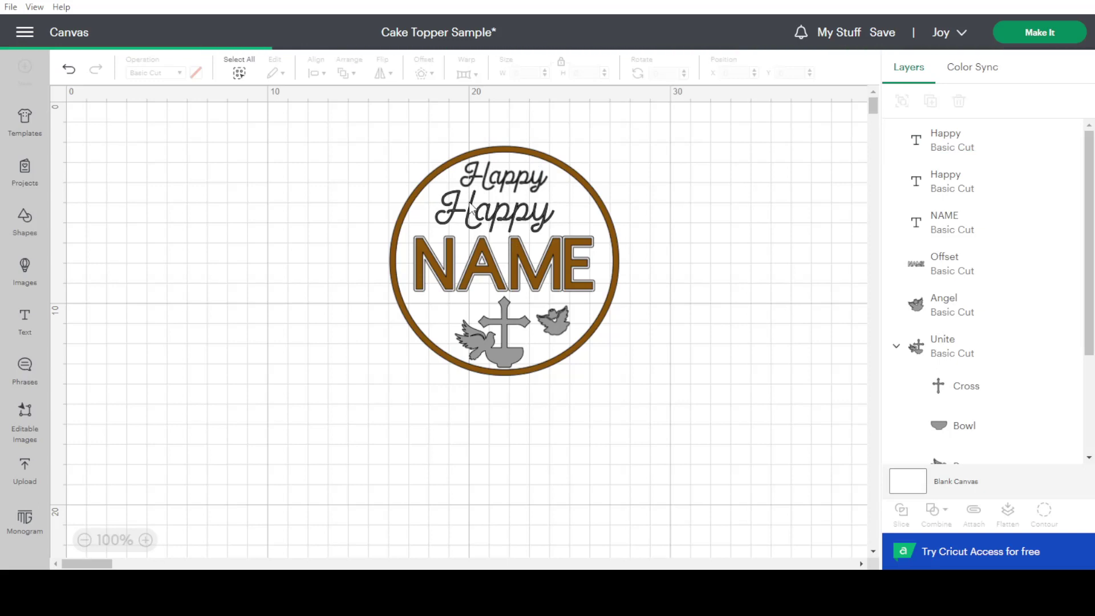
pyautogui.hotkey('ctrl', 'z')
pyautogui.click(477, 207)
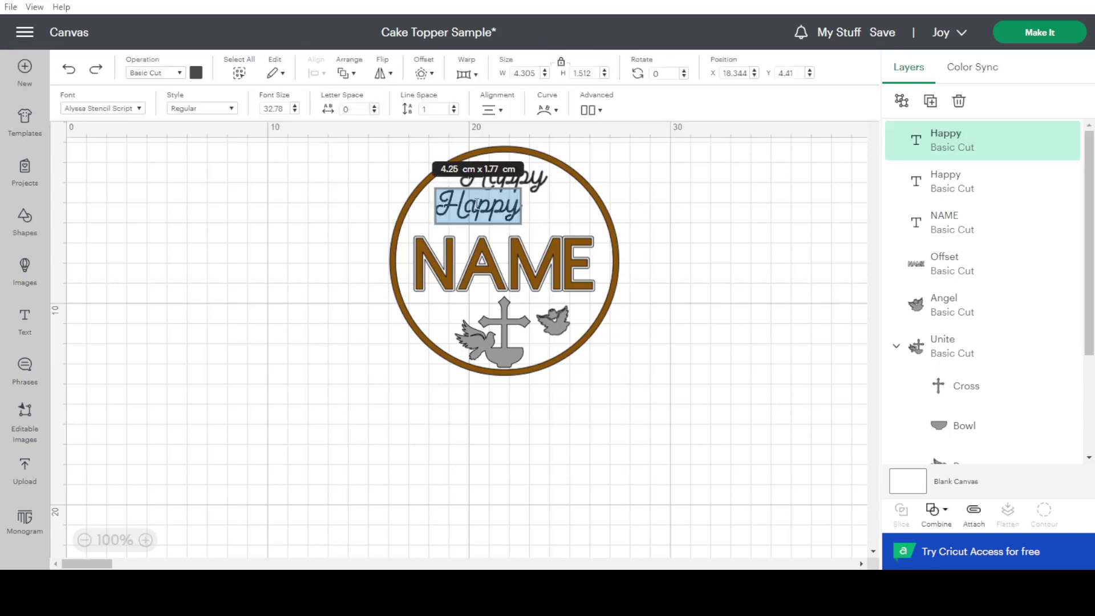
pyautogui.write('Birthday')
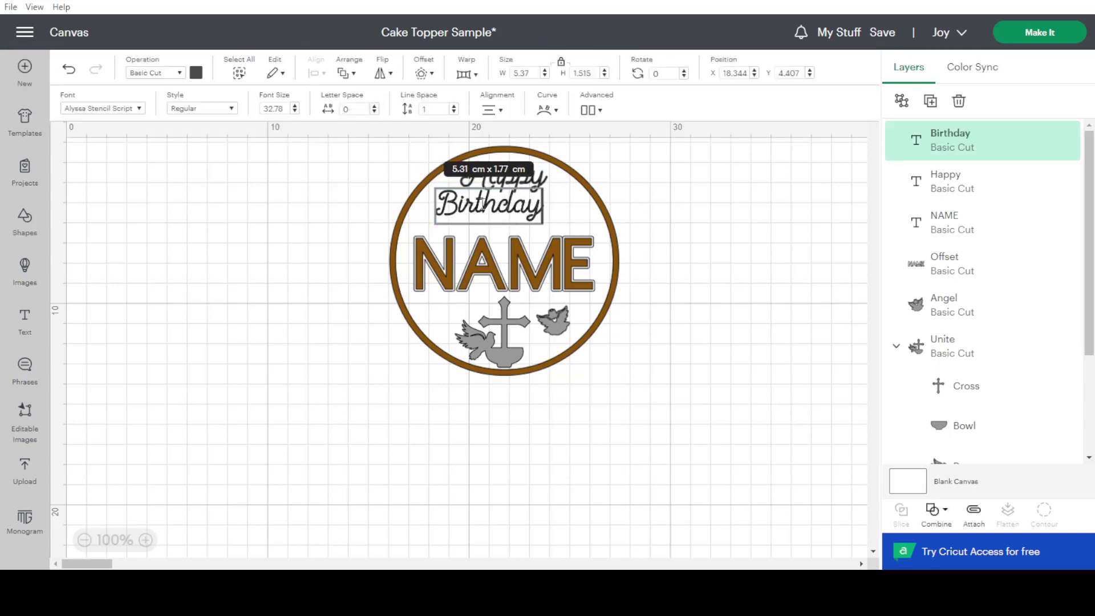
# Step: Arrange "Happy" at about X 18.92, Y 3.23 with "Birthday" staggered just below it, so the two words touch above the name
pyautogui.moveTo(501, 208); pyautogui.dragTo(532, 219)
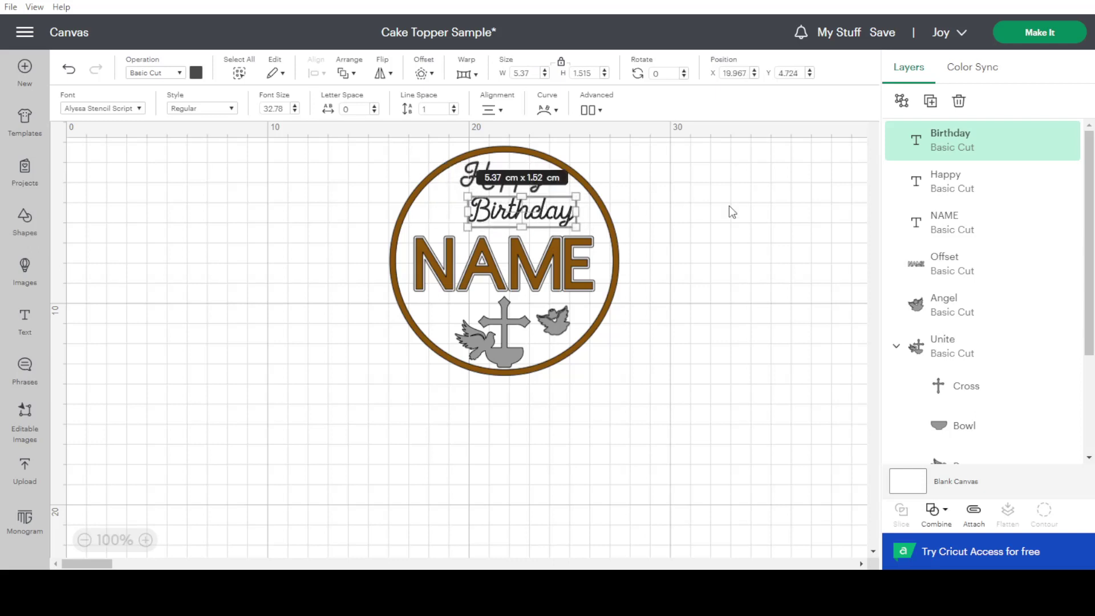
pyautogui.click(501, 159)
pyautogui.moveTo(499, 171)
pyautogui.mouseDown()
pyautogui.moveTo(477, 184)
pyautogui.moveTo(486, 181)
pyautogui.mouseUp()
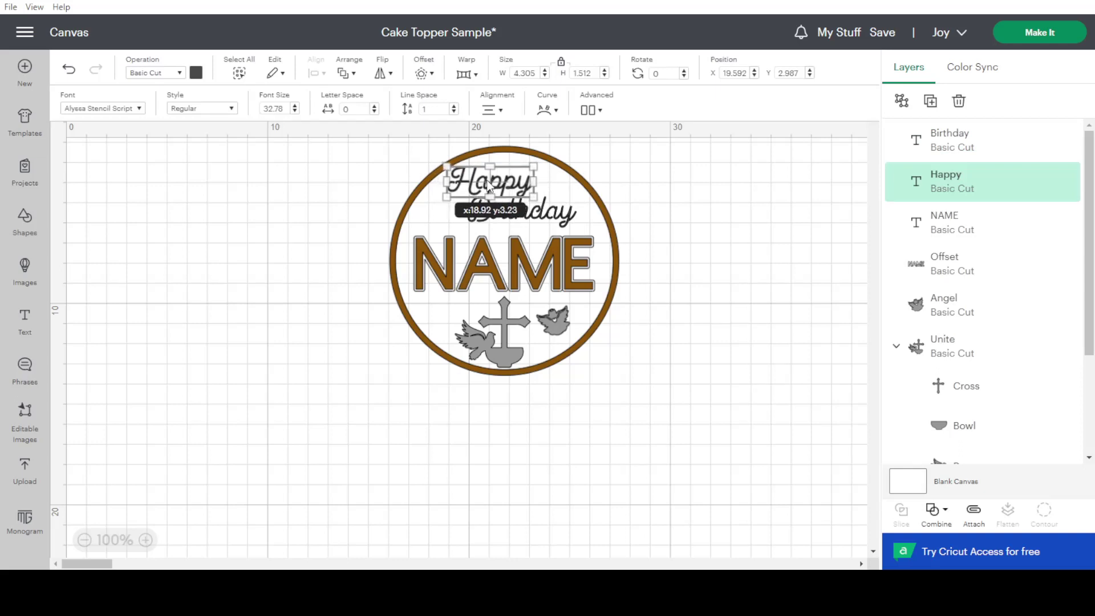
pyautogui.click(708, 193)
pyautogui.moveTo(531, 215); pyautogui.dragTo(537, 214)
pyautogui.click(722, 202)
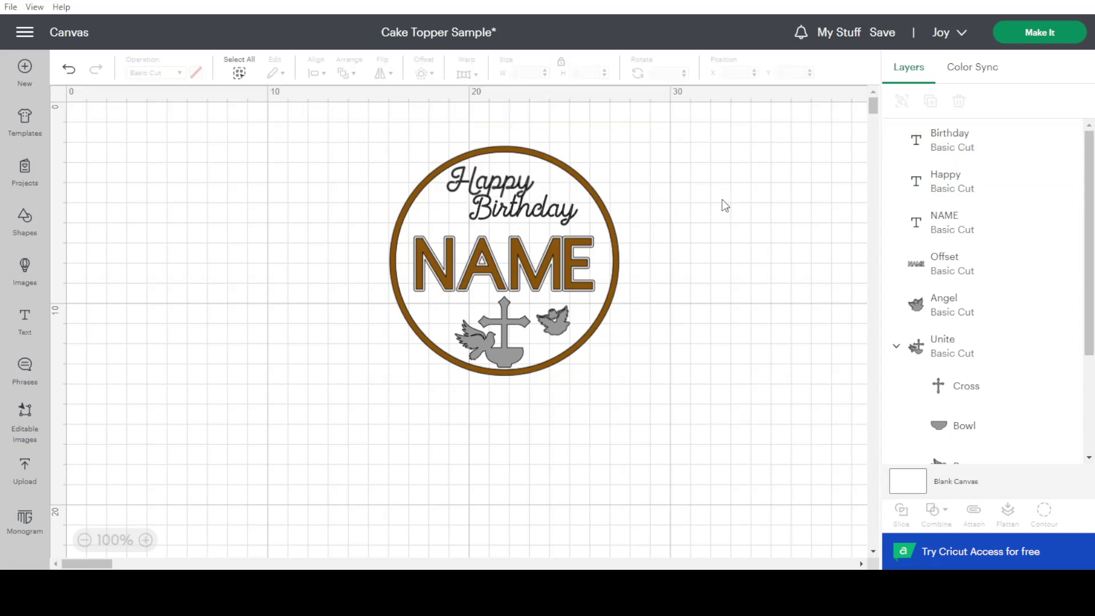
# Step: Recolour the "Happy" and "Birthday" texts in the name's brown and unite them into one shape
pyautogui.click(960, 150)
pyautogui.keyDown('shift'); pyautogui.click(953, 191); pyautogui.keyUp('shift')
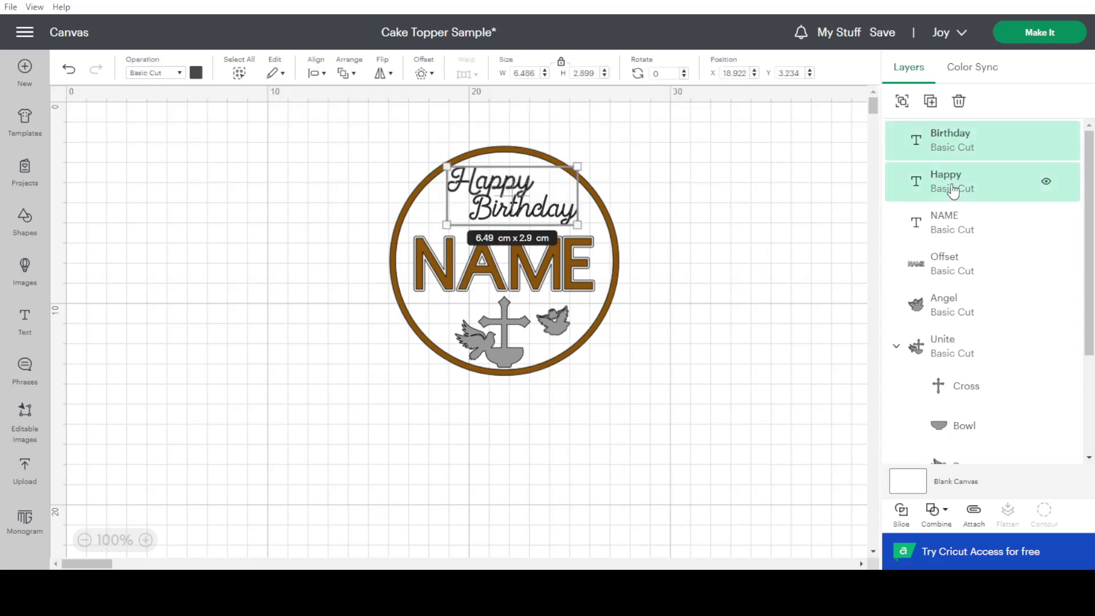
pyautogui.click(196, 73)
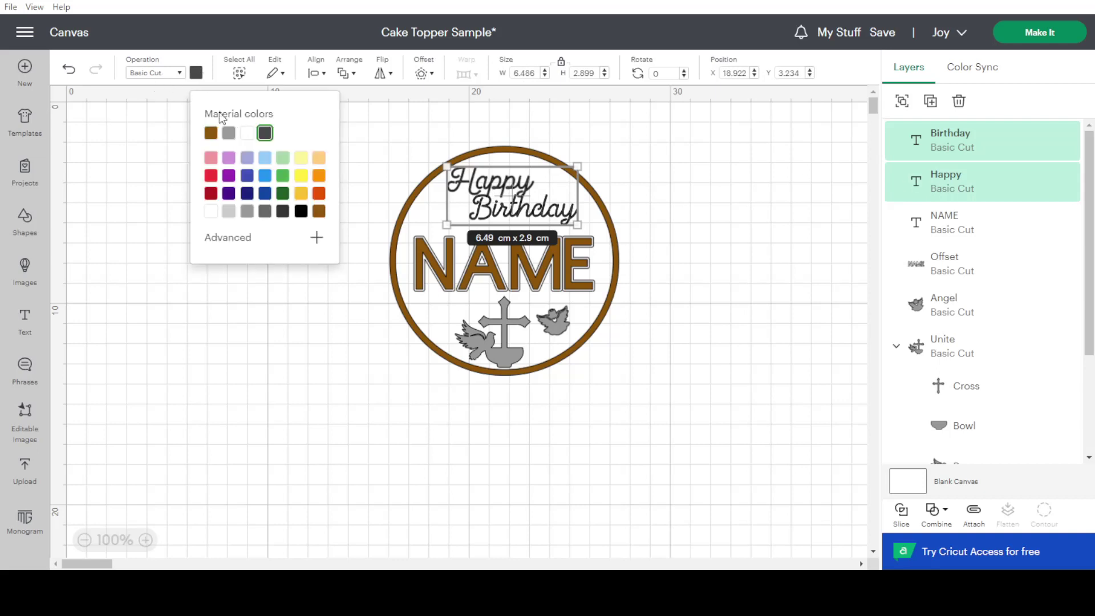
pyautogui.click(211, 132)
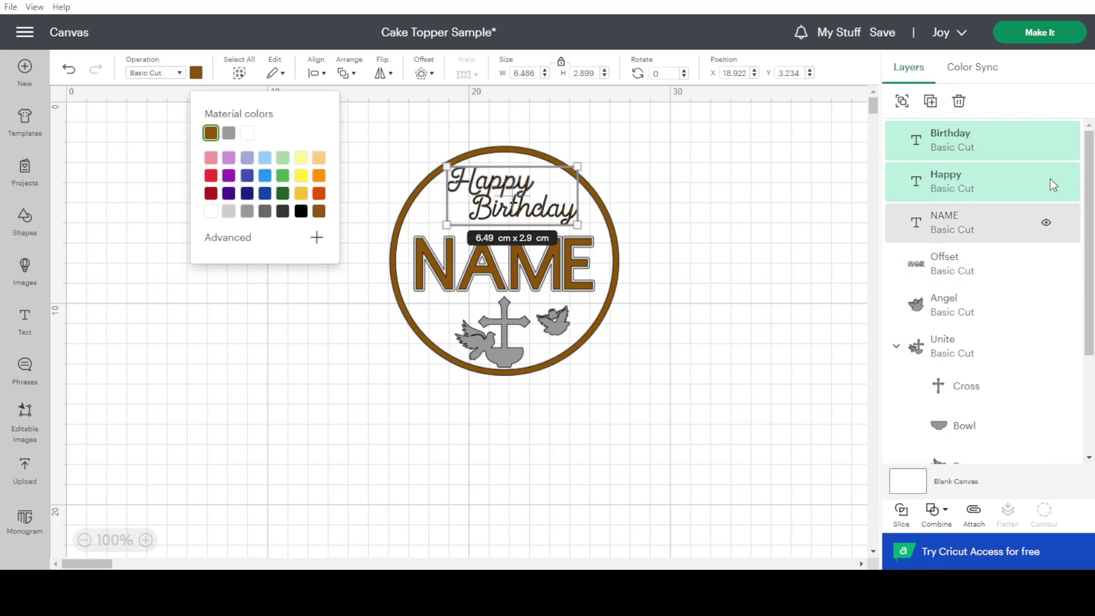
pyautogui.click(936, 508)
pyautogui.click(970, 405)
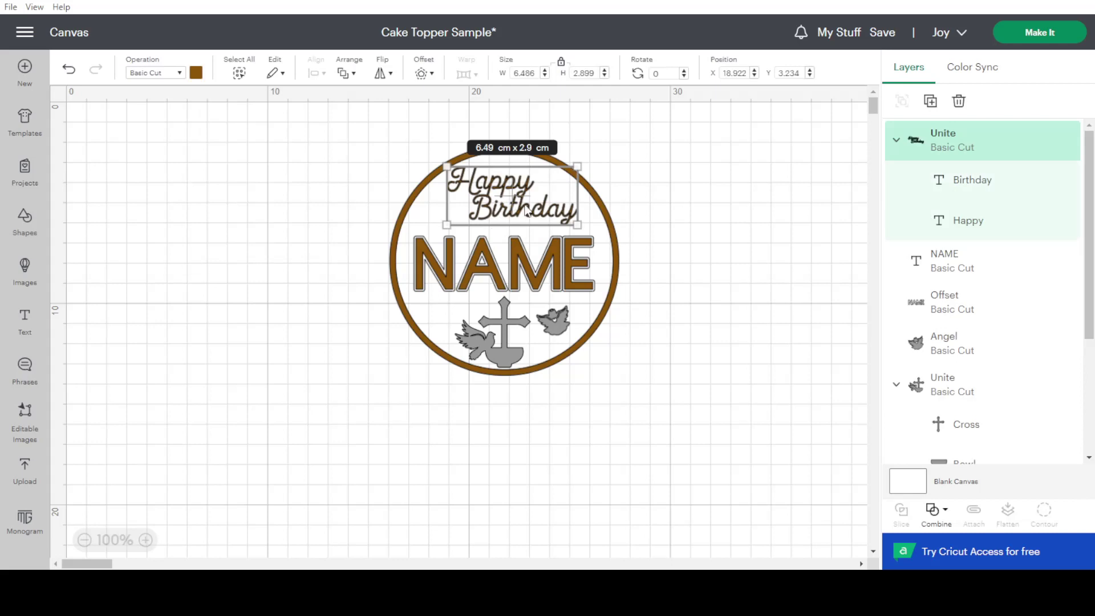
# Step: Nudge the united greeting to X 18.71, Y 3.481, and shift the whole design sideways until the greeting sits at X 30.246, Y 3.34
pyautogui.moveTo(536, 206); pyautogui.dragTo(531, 211)
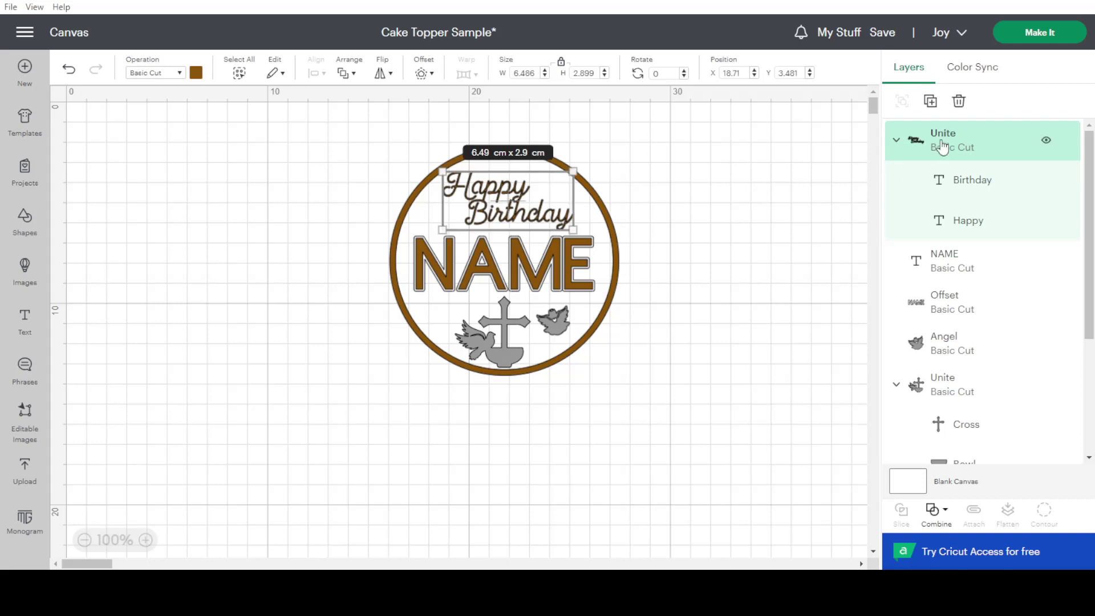
pyautogui.click(421, 74)
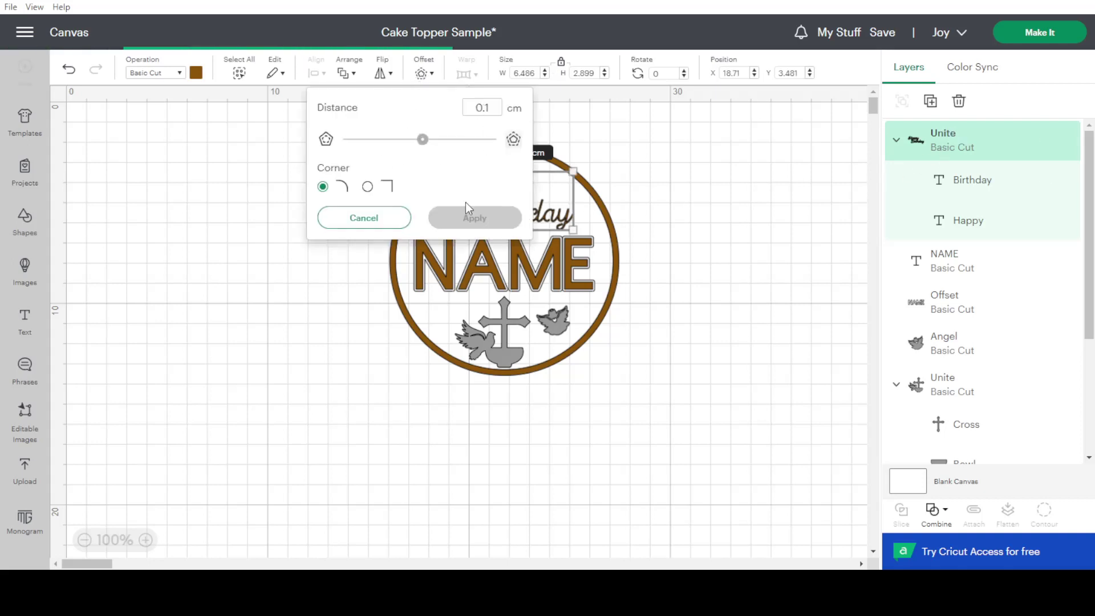
pyautogui.click(624, 163)
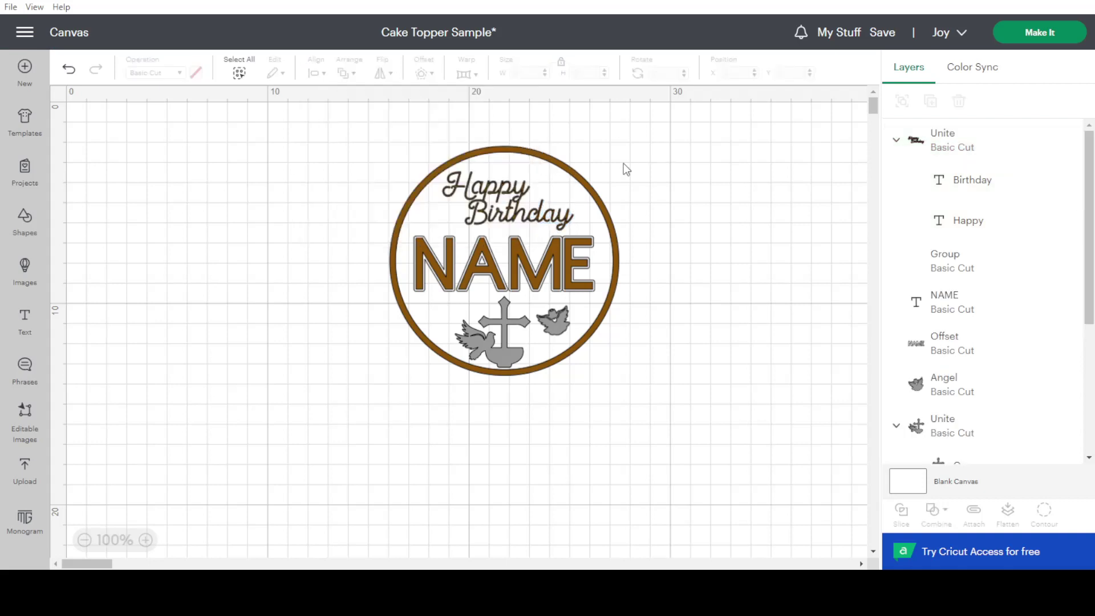
pyautogui.moveTo(657, 154); pyautogui.dragTo(353, 447)
pyautogui.moveTo(545, 269); pyautogui.dragTo(778, 266)
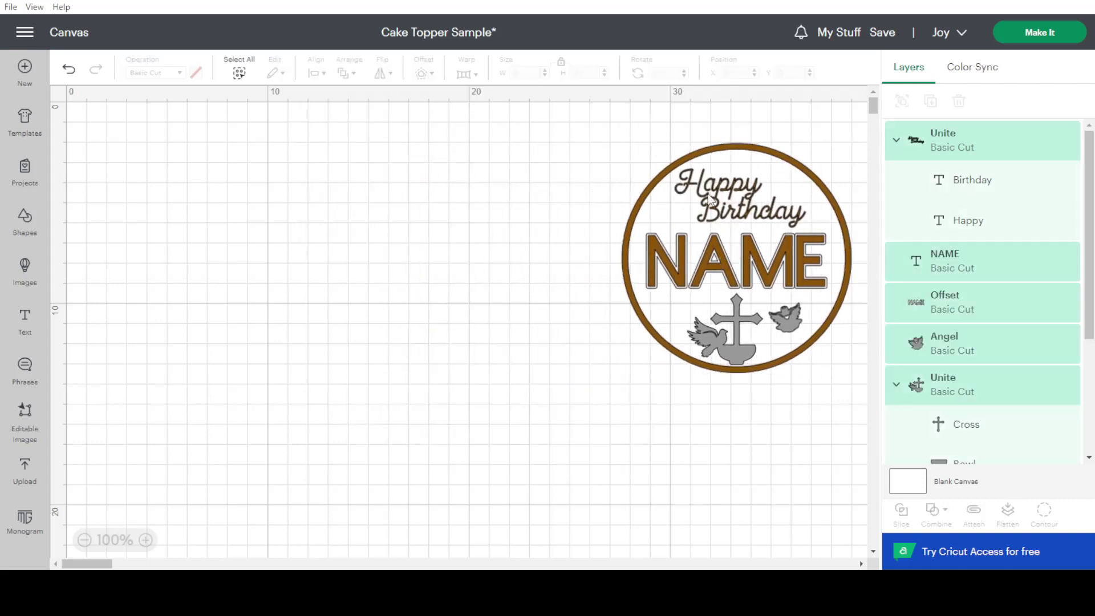
# Step: Create a 0.1 cm offset with rounded corners around the united "Happy Birthday" greeting and colour the offset white
pyautogui.click(750, 195)
pyautogui.click(424, 73)
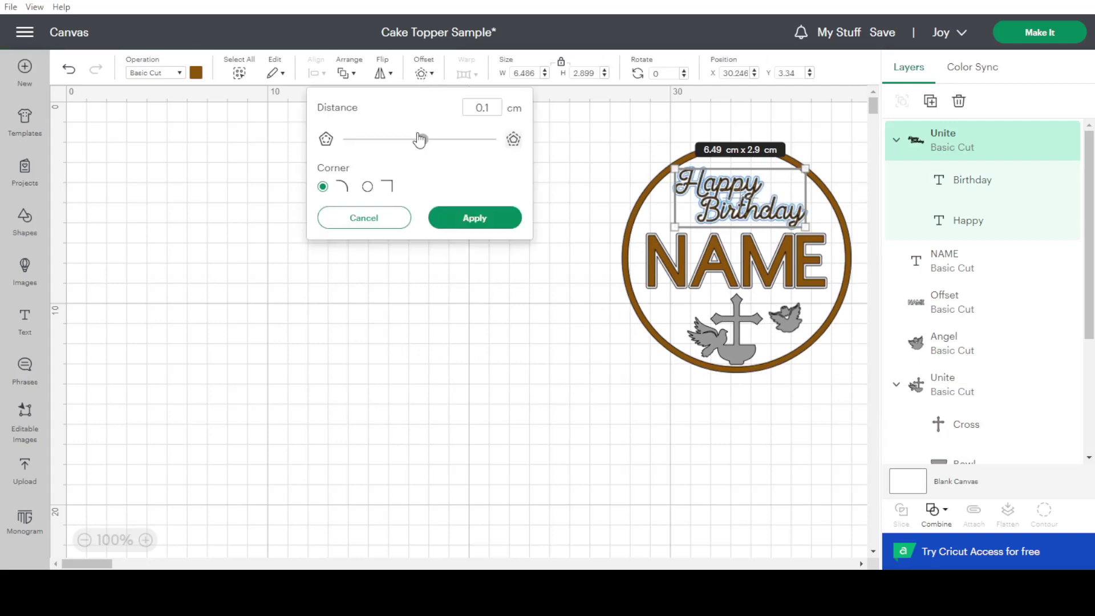
pyautogui.click(477, 224)
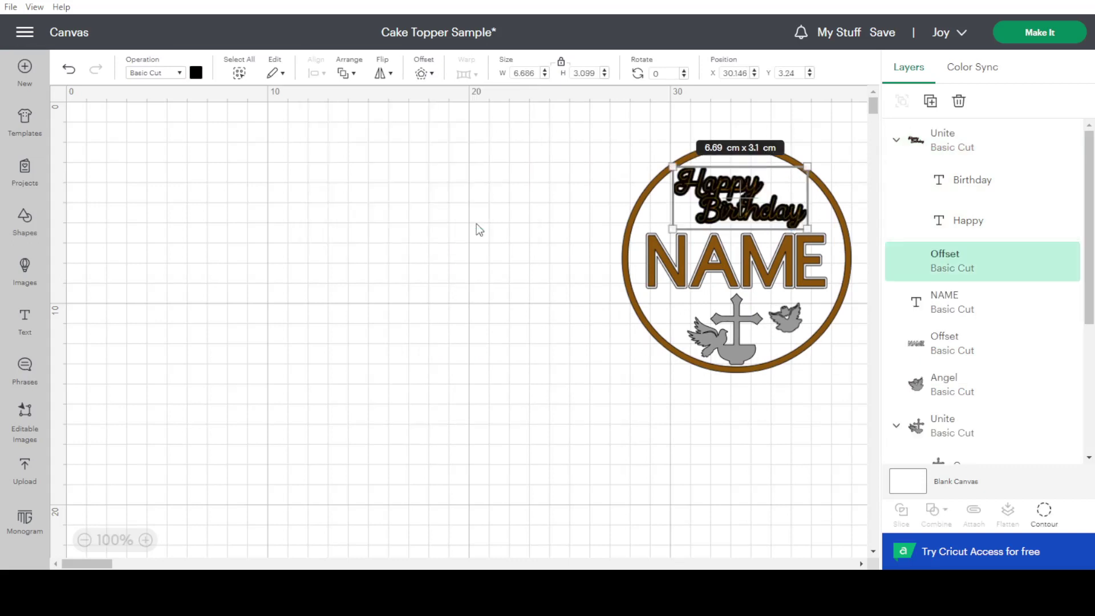
pyautogui.click(196, 72)
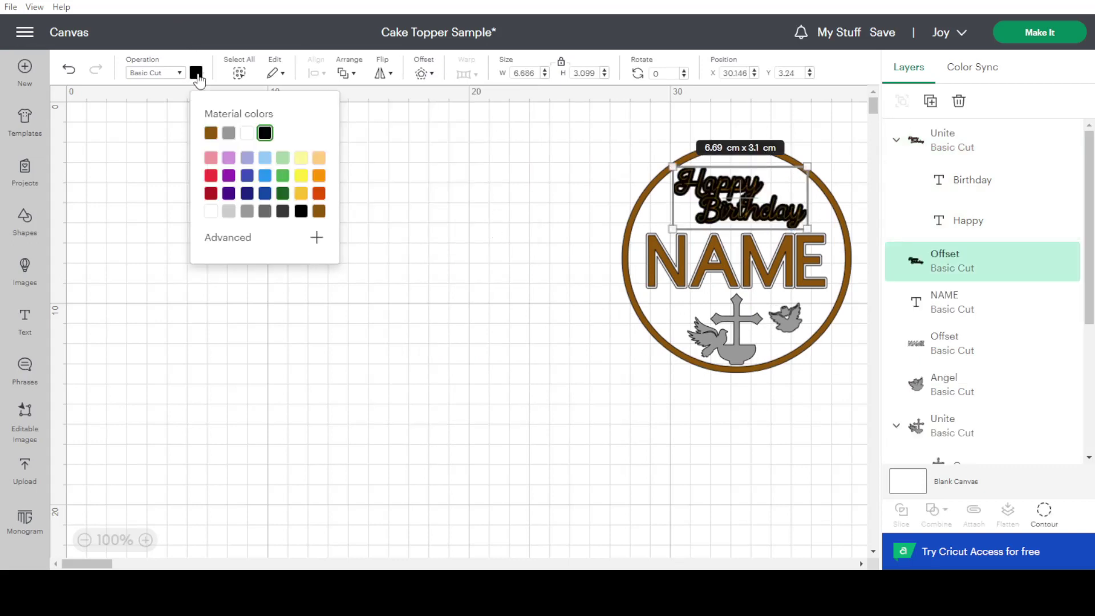
pyautogui.click(252, 135)
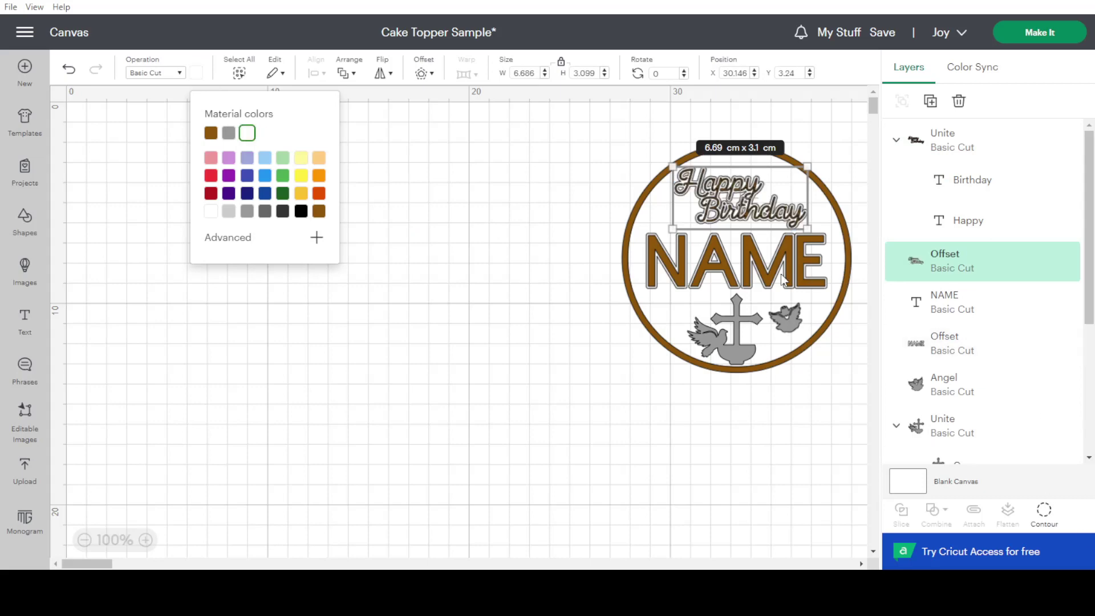
# Step: Hide all inner contours of the greeting's offset except the large gap between "Happy" and "Birthday"
pyautogui.click(967, 268)
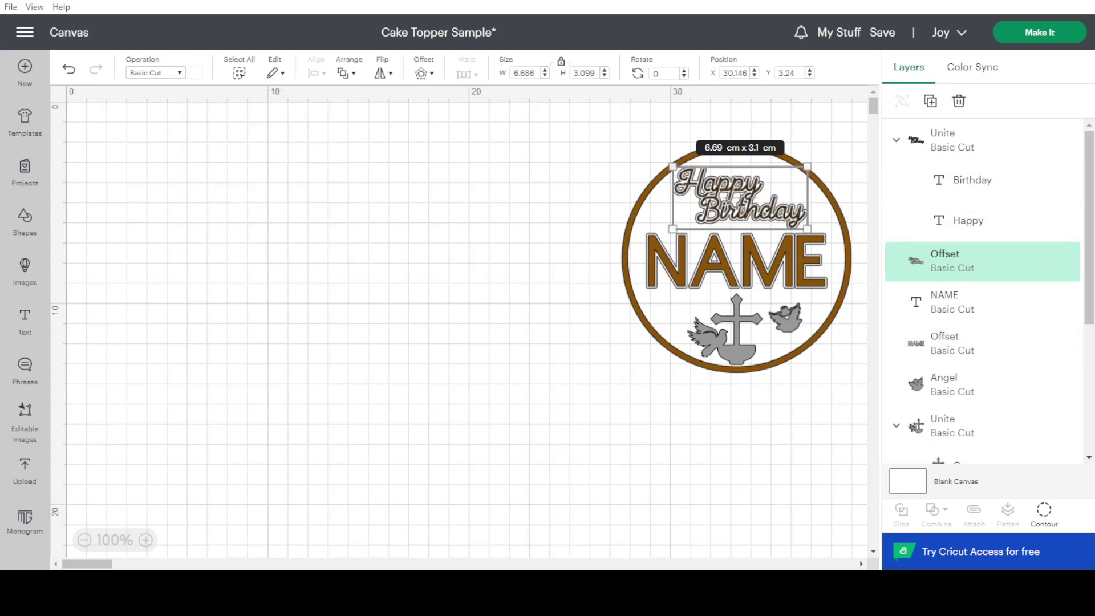
pyautogui.click(1055, 519)
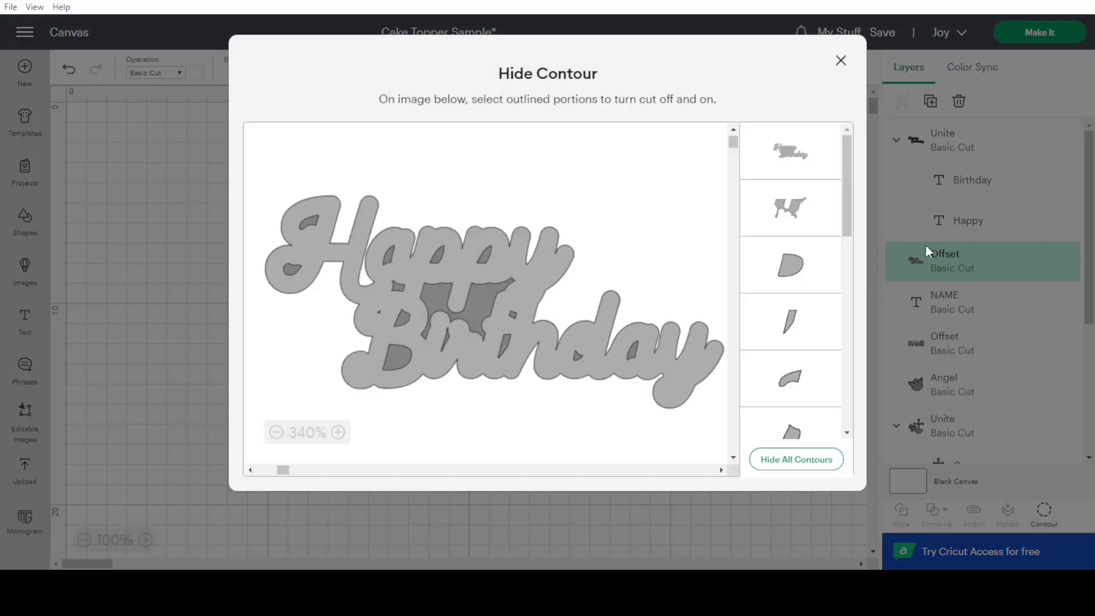
pyautogui.click(780, 165)
pyautogui.click(814, 461)
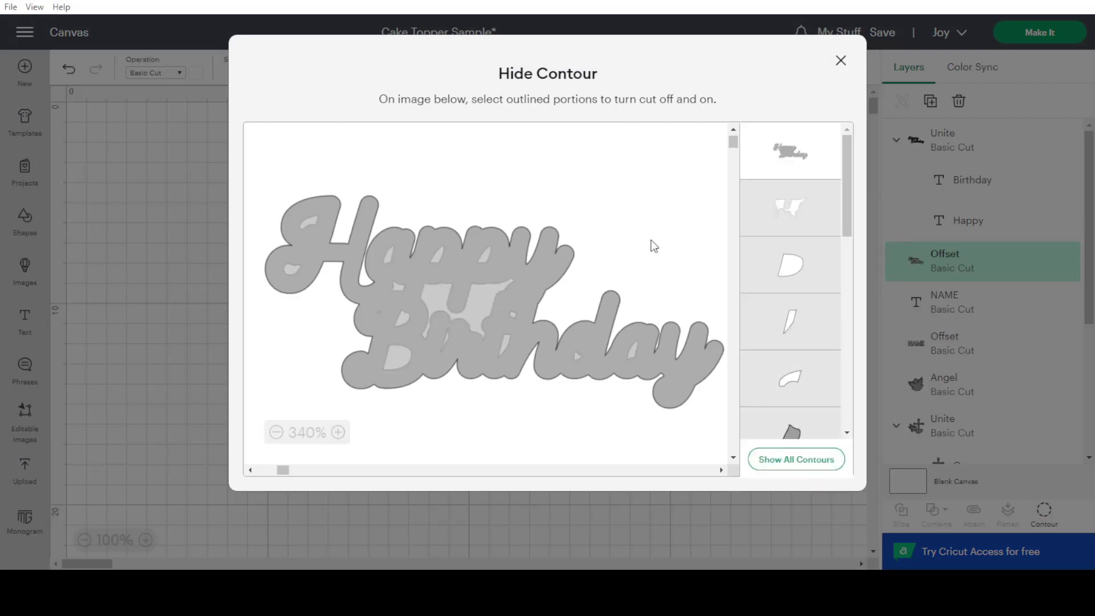
pyautogui.click(472, 309)
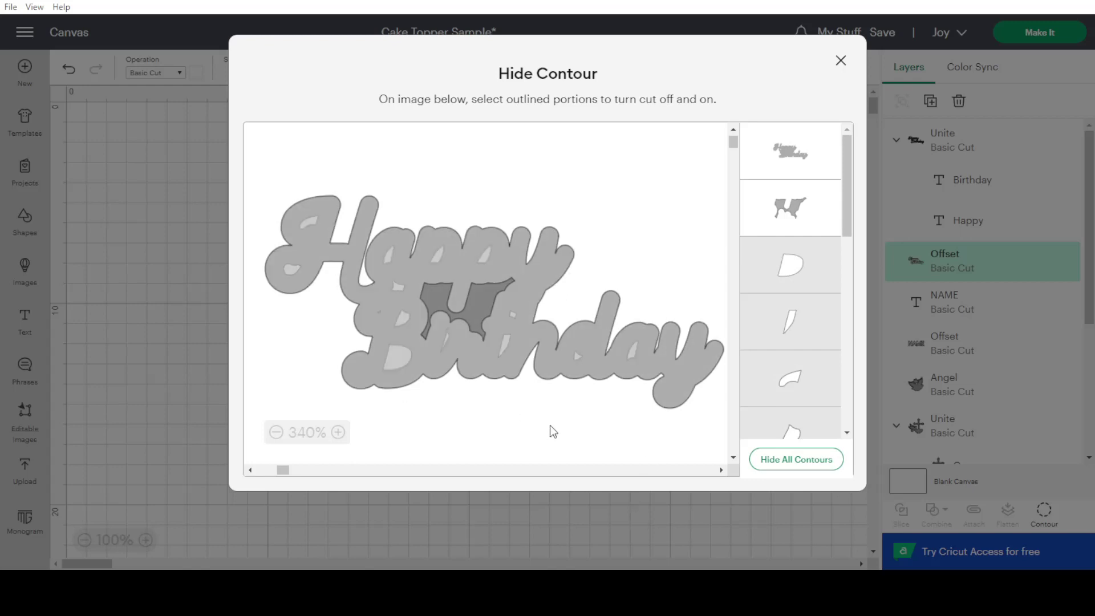
pyautogui.click(840, 61)
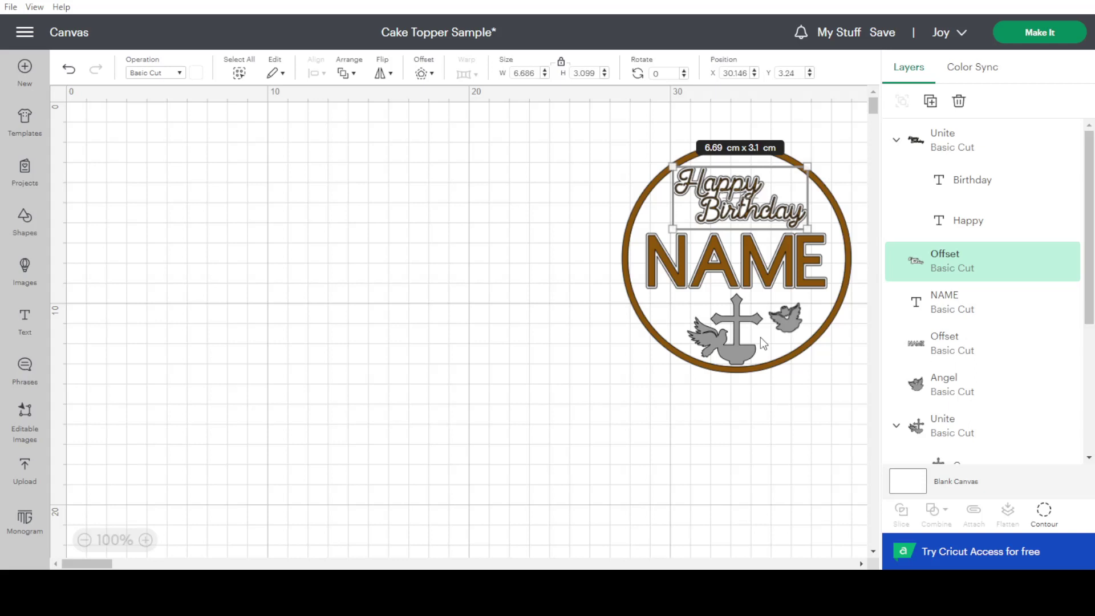
pyautogui.click(732, 265)
pyautogui.click(657, 377)
pyautogui.click(714, 340)
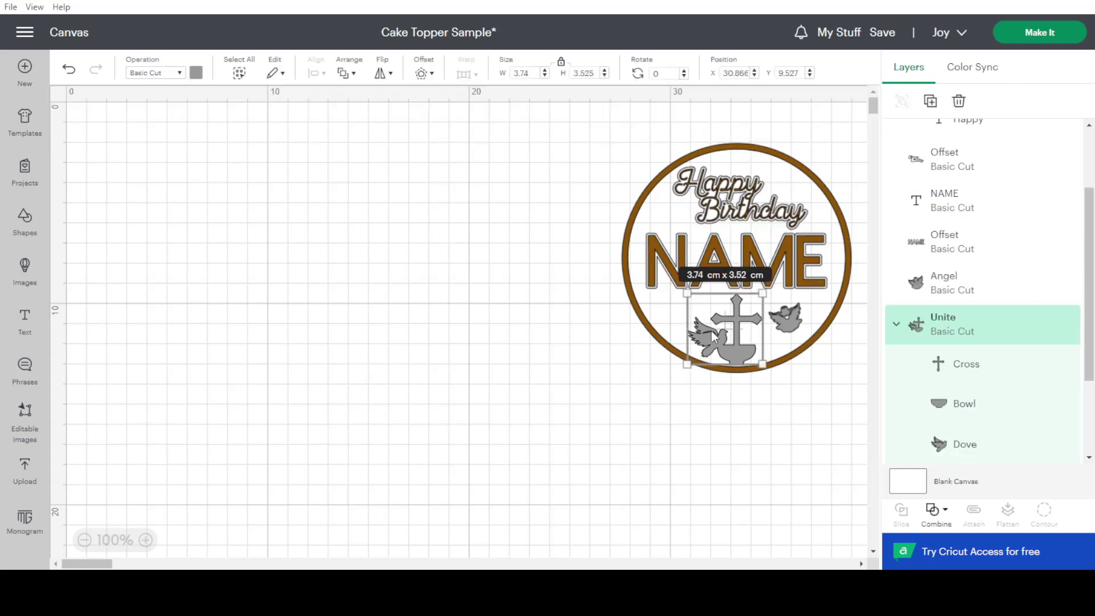
pyautogui.click(799, 427)
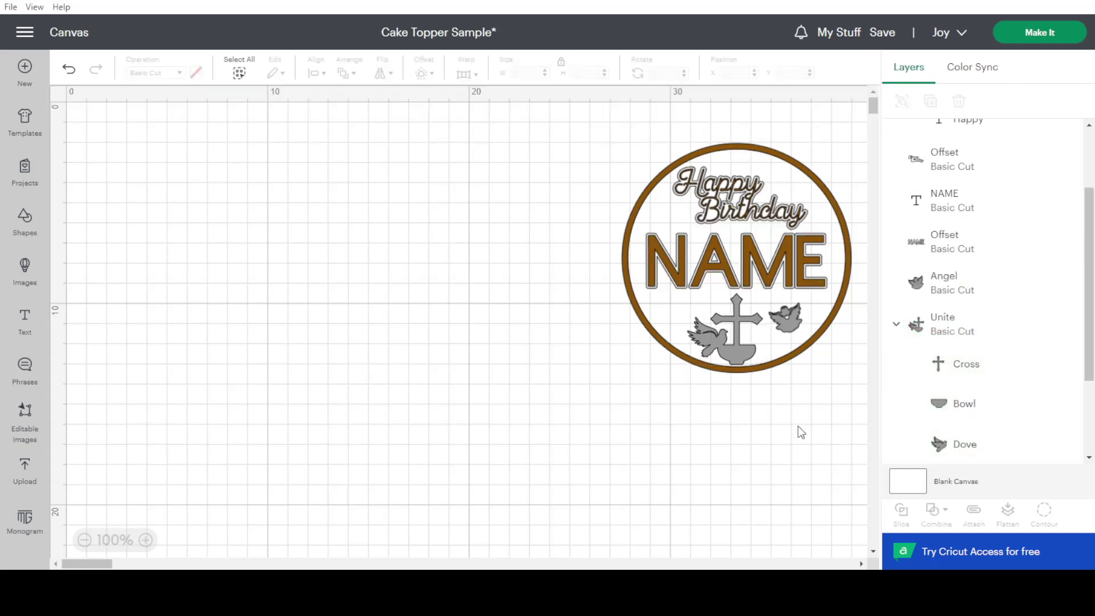
pyautogui.click(738, 204)
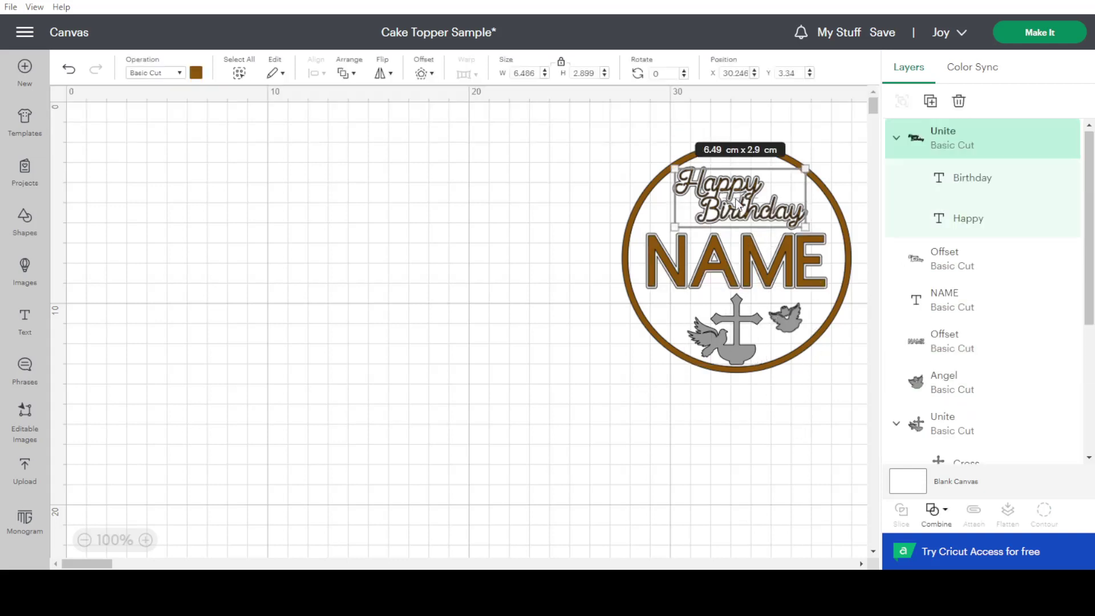
pyautogui.click(703, 351)
pyautogui.click(805, 431)
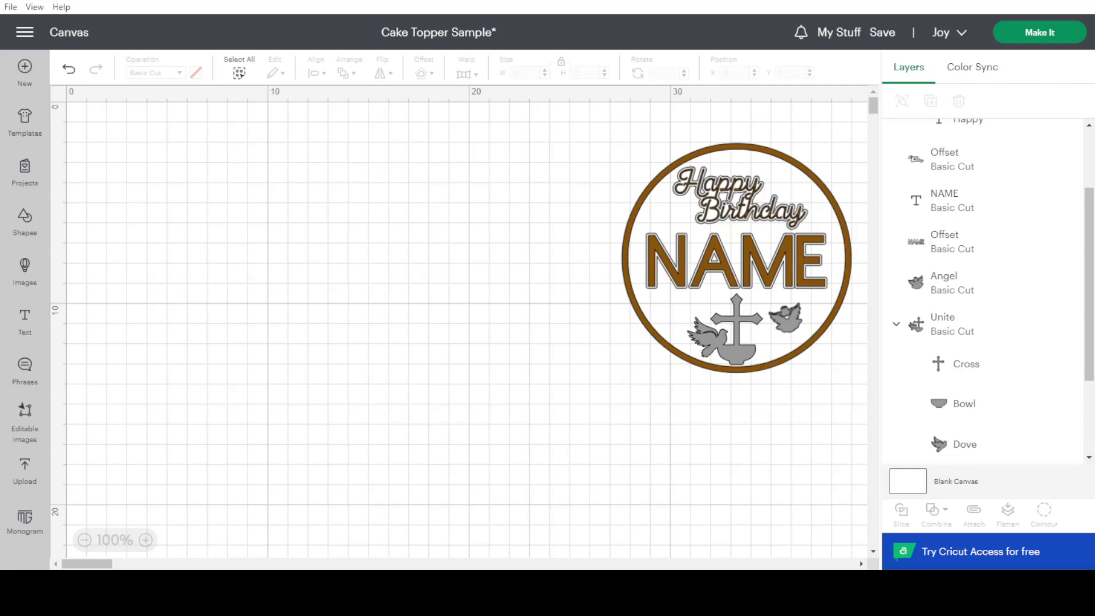
# Step: Save the project and prepare it for cutting with On Mat as the load type for all materials
pyautogui.hotkey('ctrl', 's')
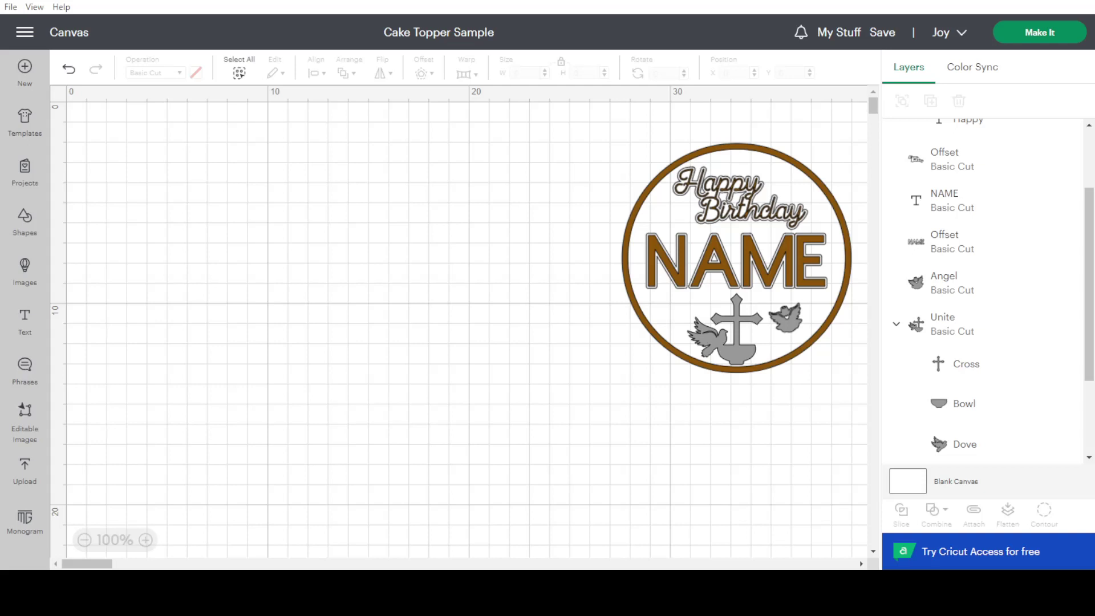
pyautogui.scroll(3, 982, 251)
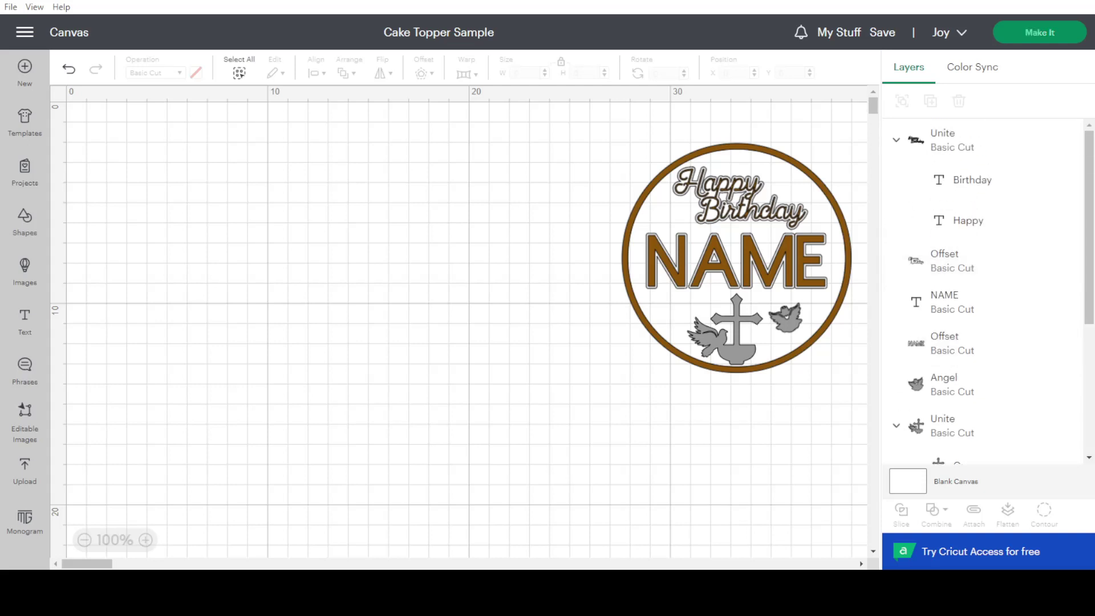
pyautogui.click(1040, 35)
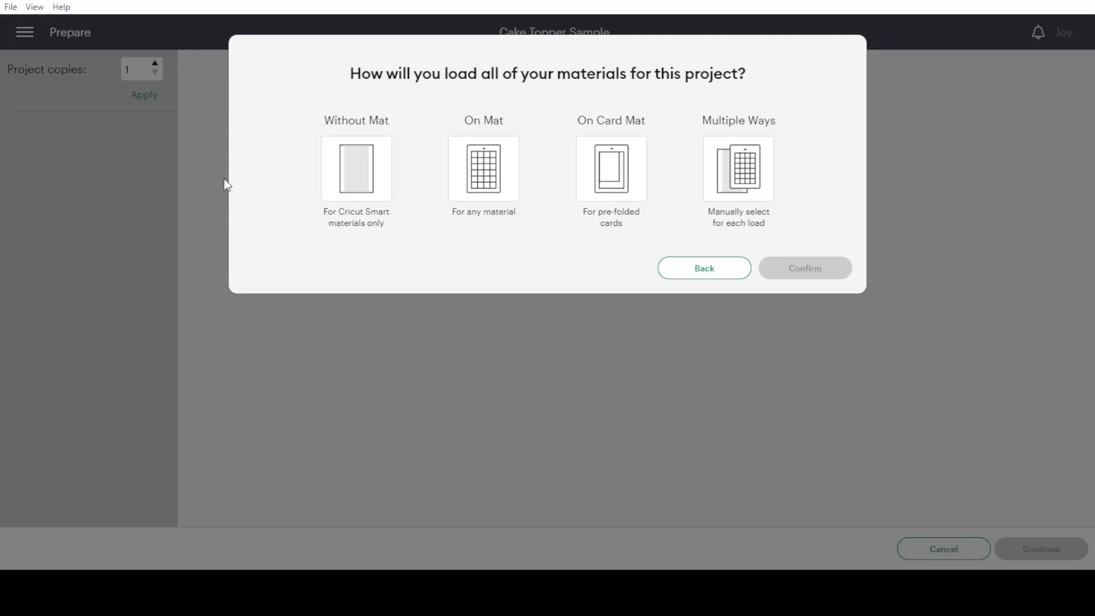
pyautogui.click(456, 186)
pyautogui.click(804, 319)
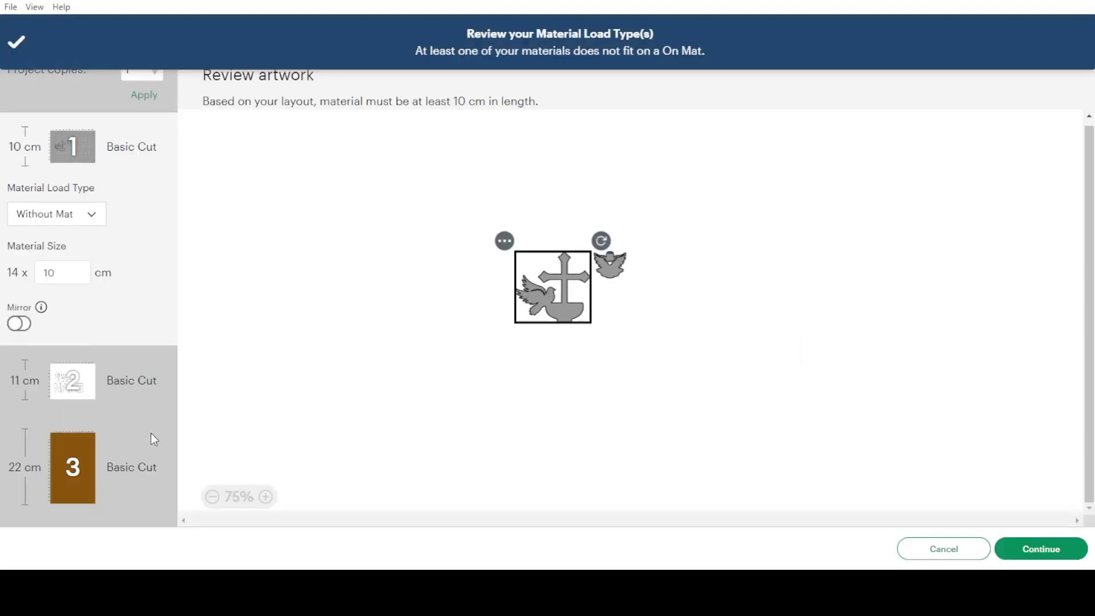
# Step: Review the artwork layouts of the white material 2 and the brown material 3
pyautogui.click(84, 380)
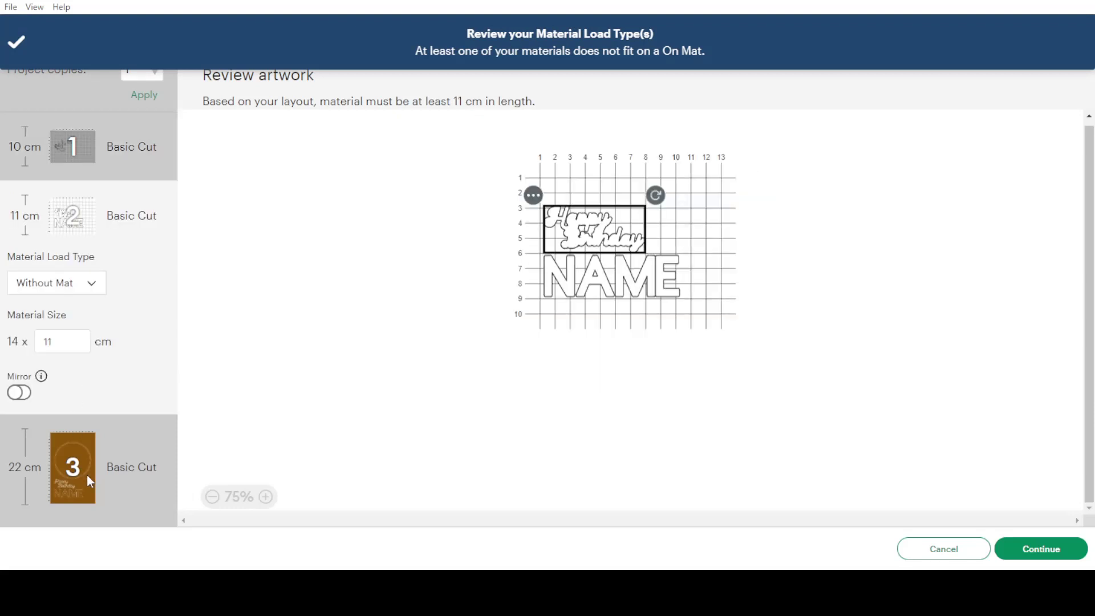
pyautogui.click(87, 475)
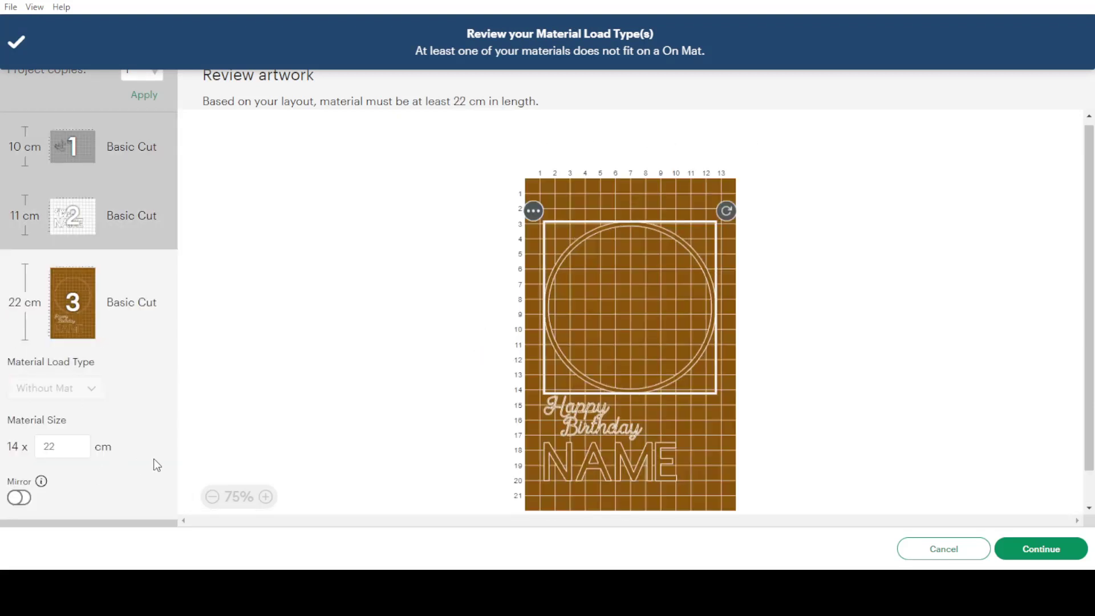
# Step: Set the material load type of the grey material 1 to On Mat
pyautogui.click(78, 221)
pyautogui.click(69, 161)
pyautogui.click(70, 220)
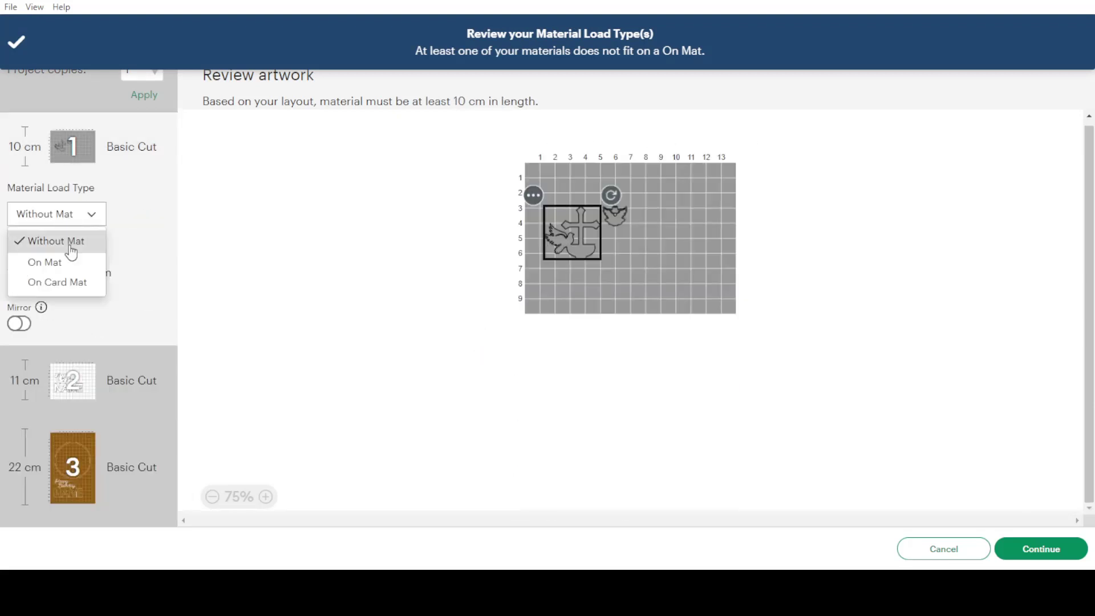
pyautogui.click(51, 261)
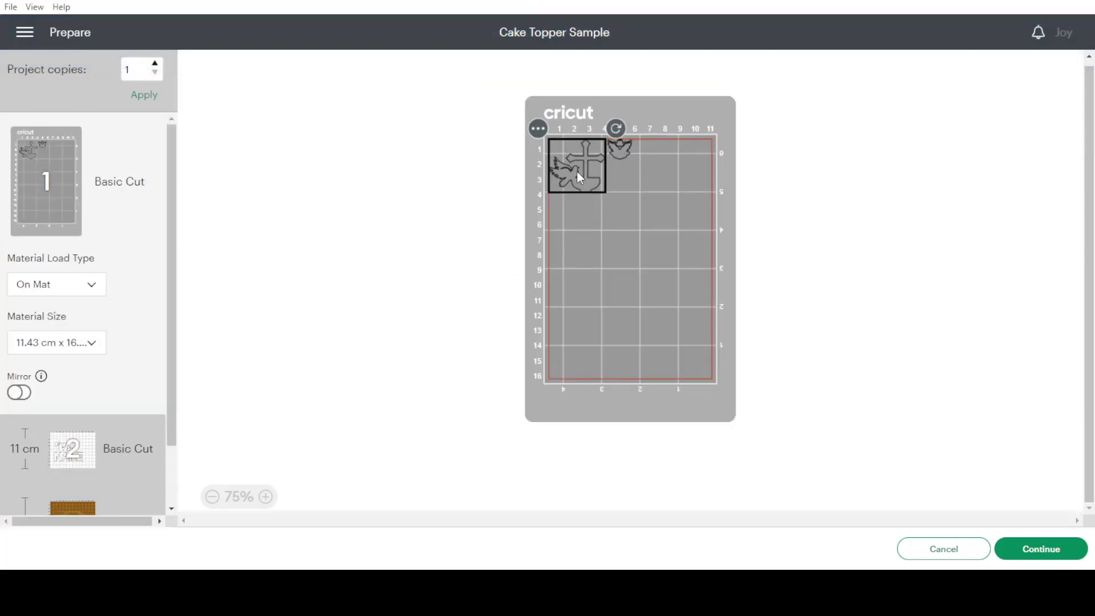
# Step: Rearrange the grey artwork on mat 1 so the angel sits directly above the dove in the mat's upper corner
pyautogui.moveTo(576, 200); pyautogui.dragTo(659, 193)
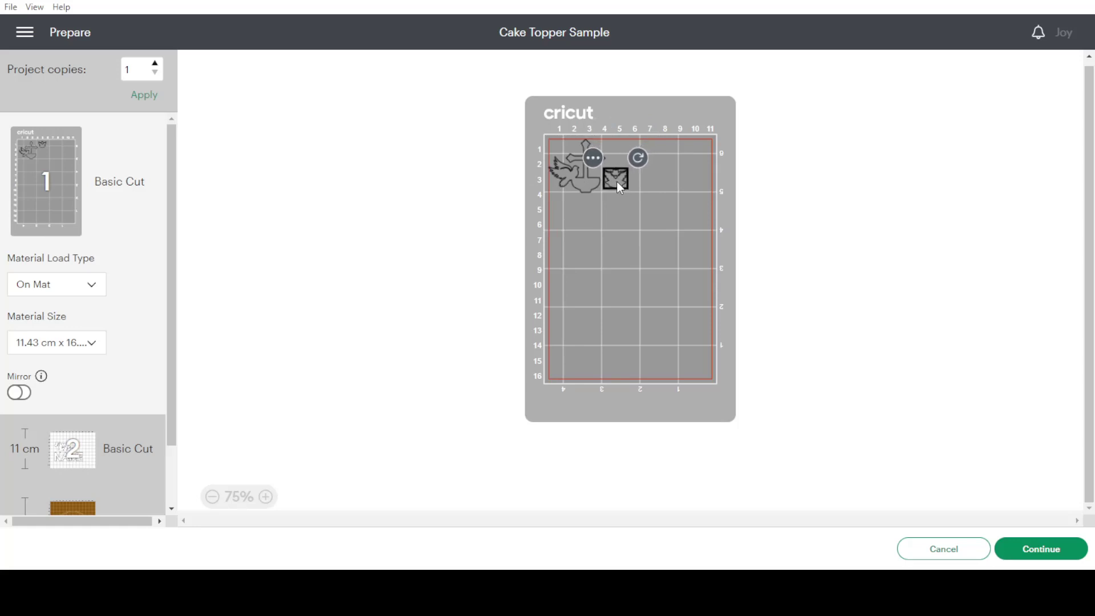
pyautogui.moveTo(589, 174)
pyautogui.mouseDown()
pyautogui.moveTo(570, 179)
pyautogui.moveTo(581, 180)
pyautogui.mouseUp()
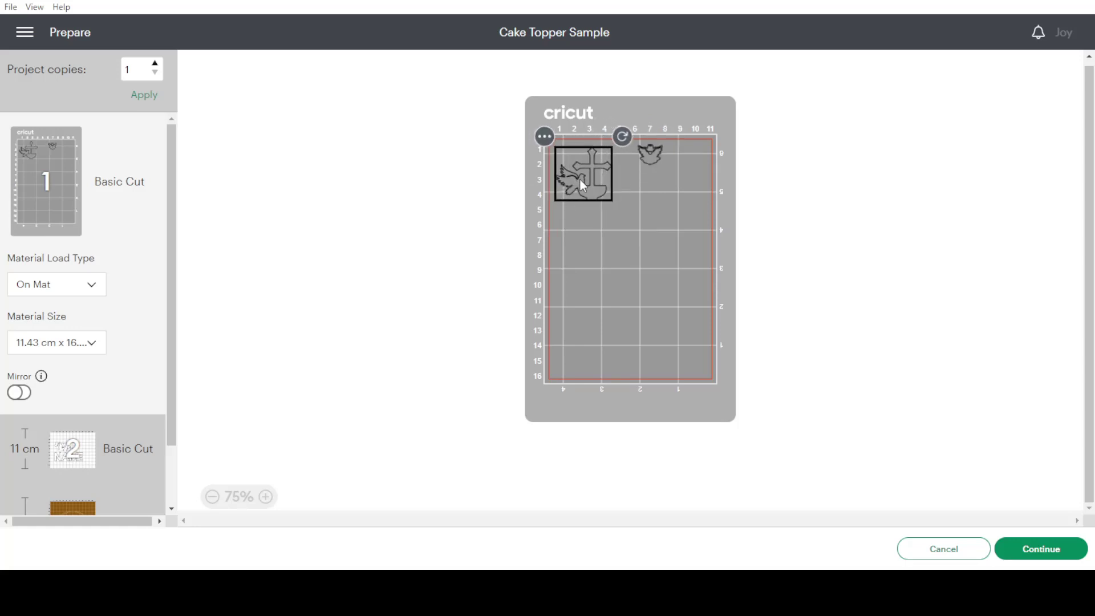
pyautogui.moveTo(648, 157); pyautogui.dragTo(560, 148)
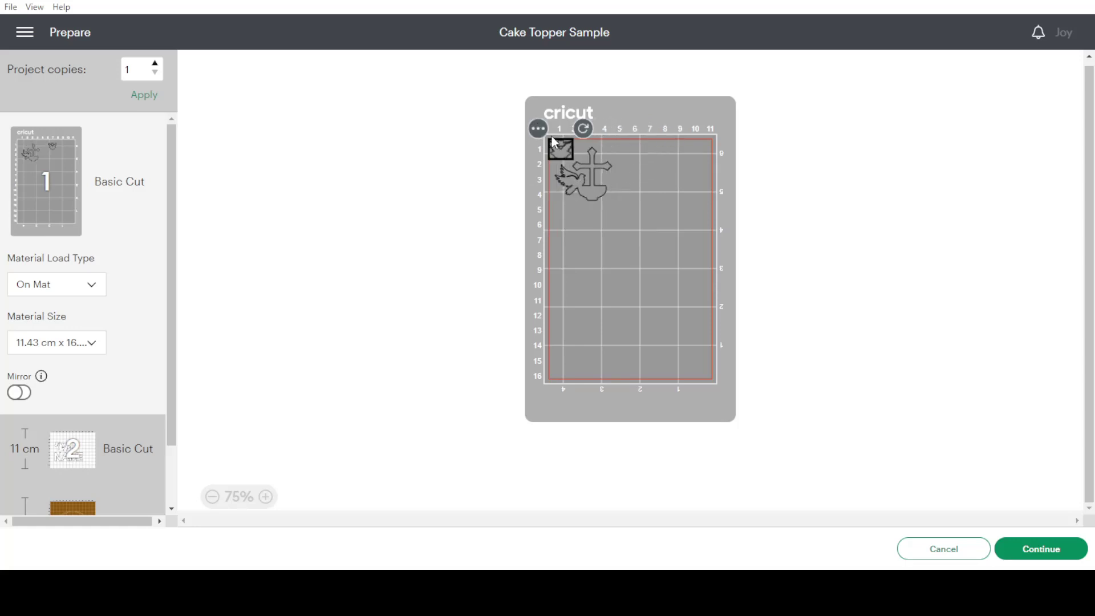
pyautogui.moveTo(592, 185); pyautogui.dragTo(587, 185)
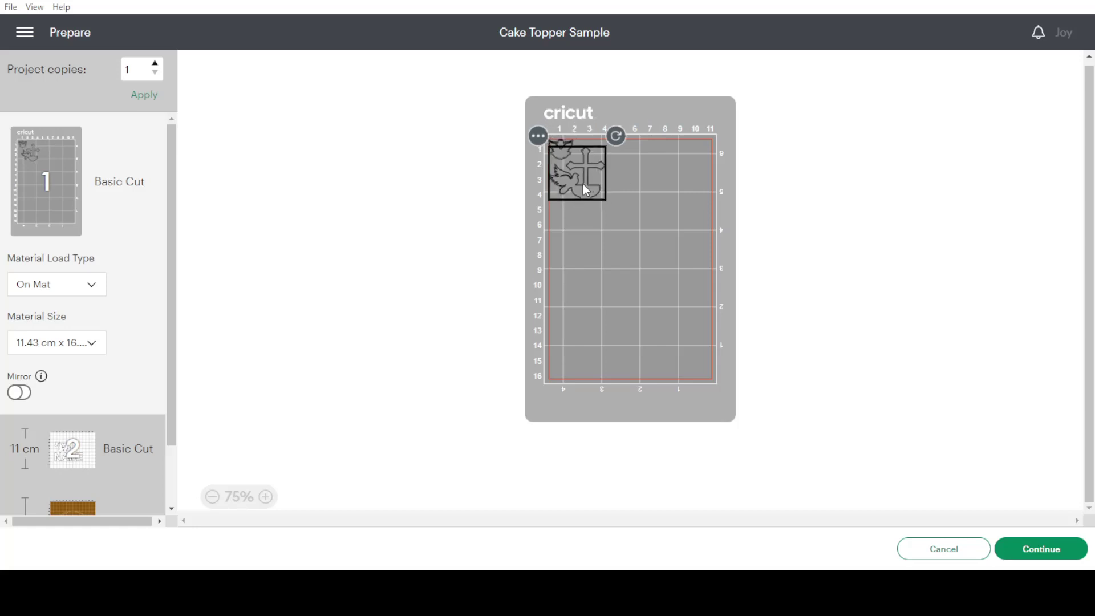
pyautogui.click(683, 185)
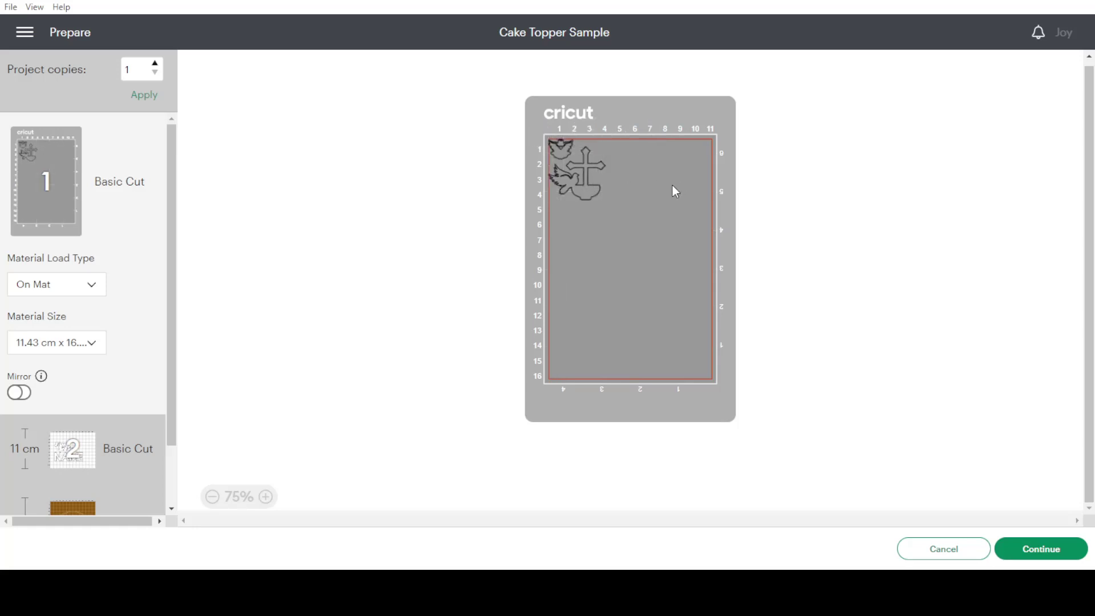
# Step: Shift the "Happy Birthday" offset about 1 cm sideways in the layout of the white material 2
pyautogui.scroll(-2, 133, 334)
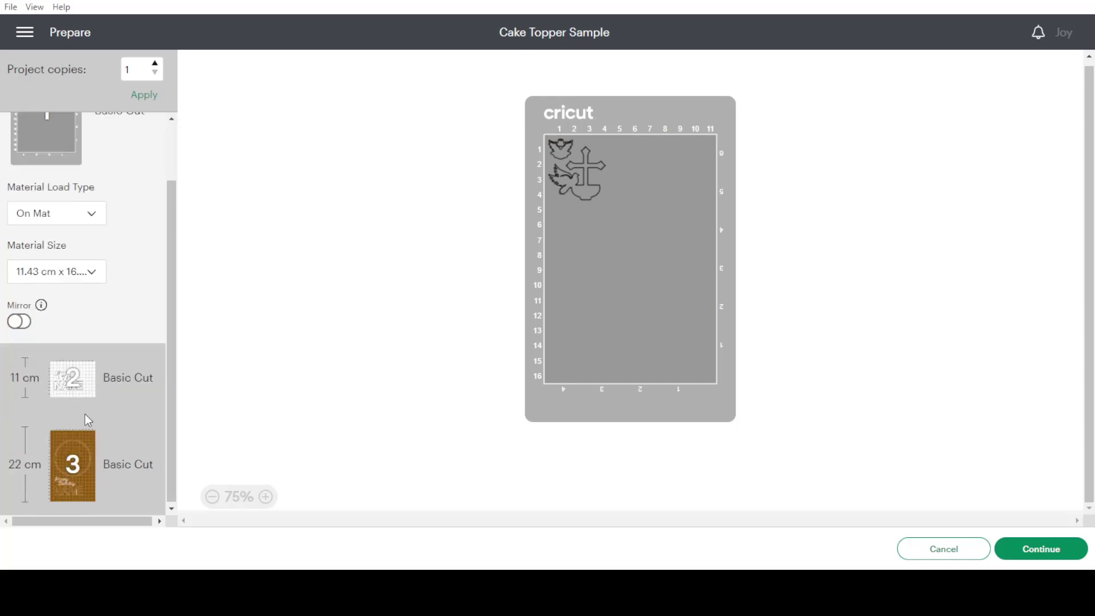
pyautogui.click(67, 381)
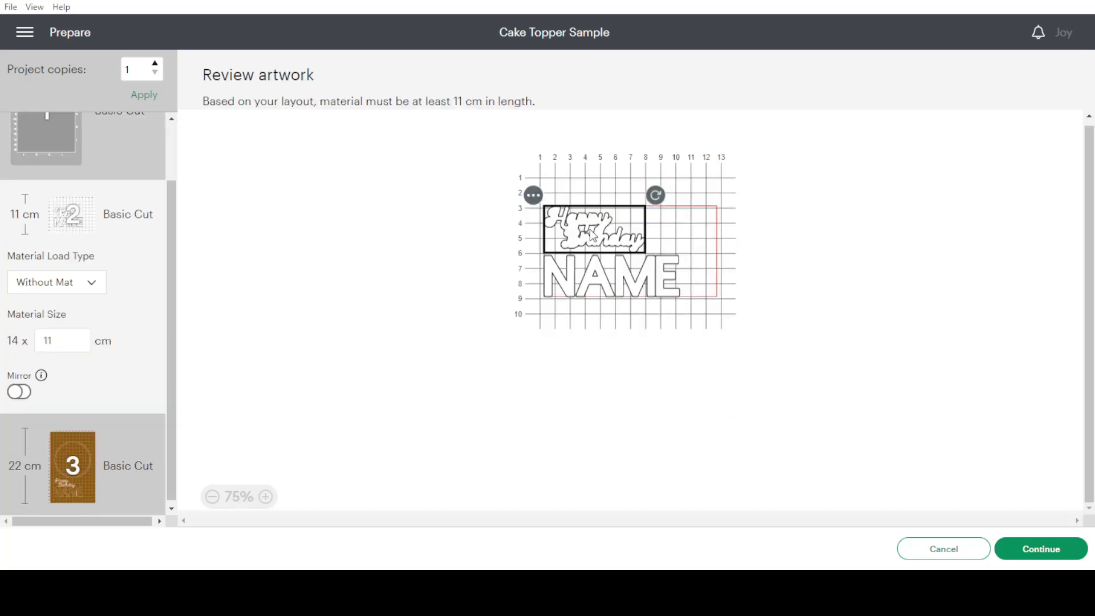
pyautogui.moveTo(593, 231); pyautogui.dragTo(622, 230)
pyautogui.click(603, 275)
pyautogui.click(616, 285)
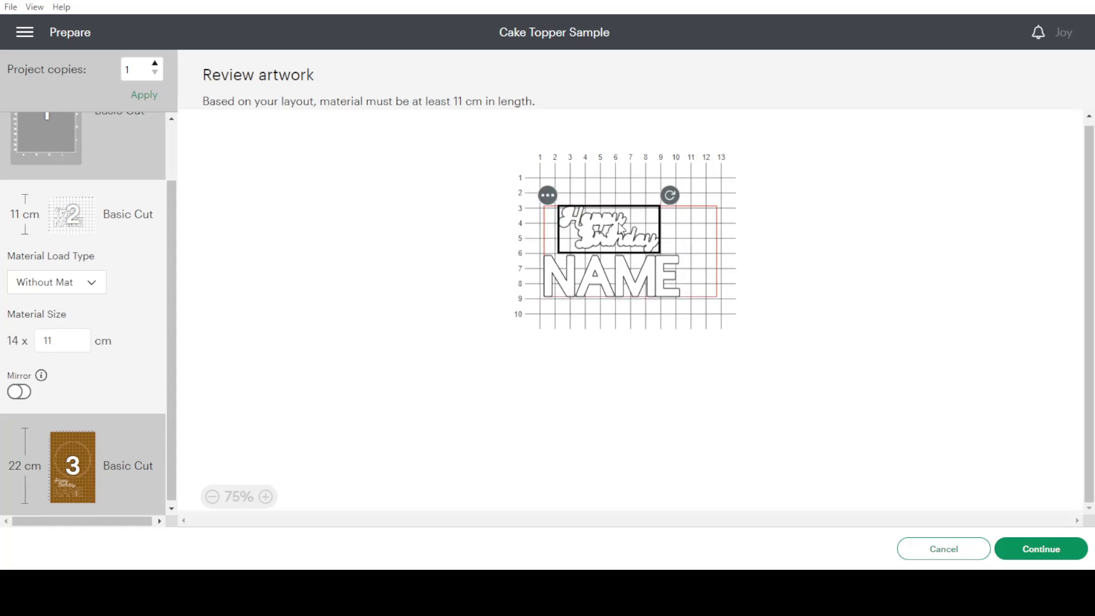
# Step: Move the greeting and NAME inside the ring on the brown material 3, and cancel the preparation to return to the canvas
pyautogui.click(80, 462)
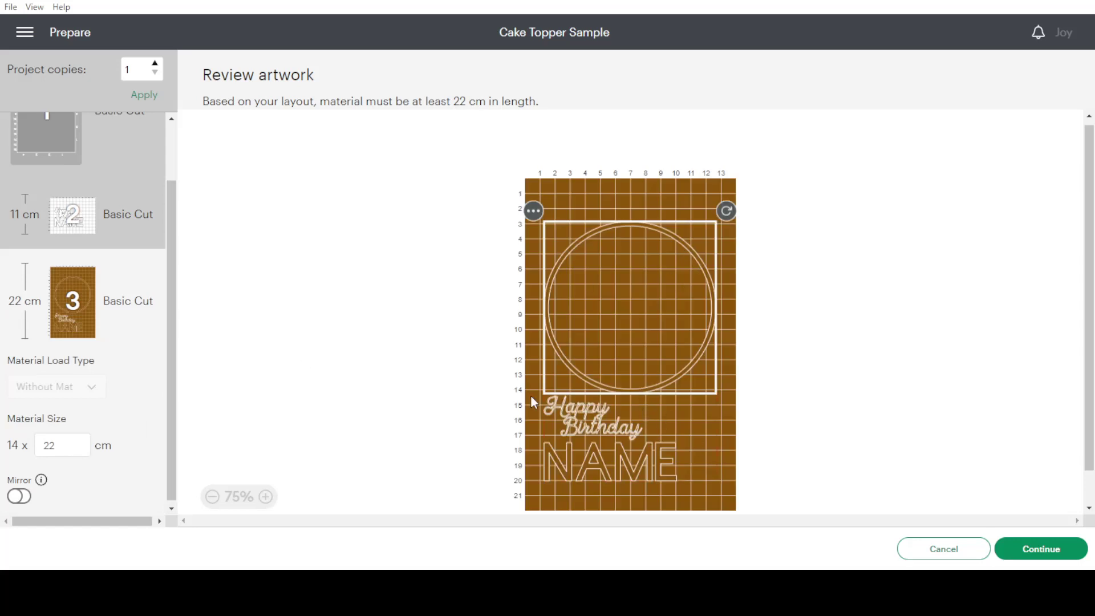
pyautogui.moveTo(621, 425); pyautogui.dragTo(659, 268)
pyautogui.moveTo(608, 471); pyautogui.dragTo(631, 317)
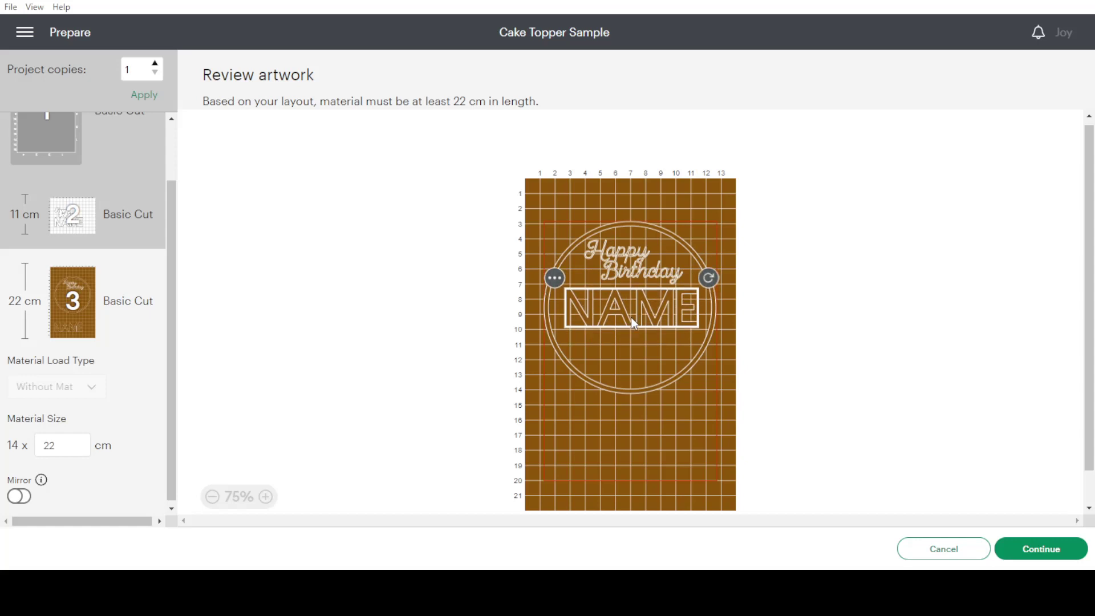
pyautogui.scroll(3, 156, 392)
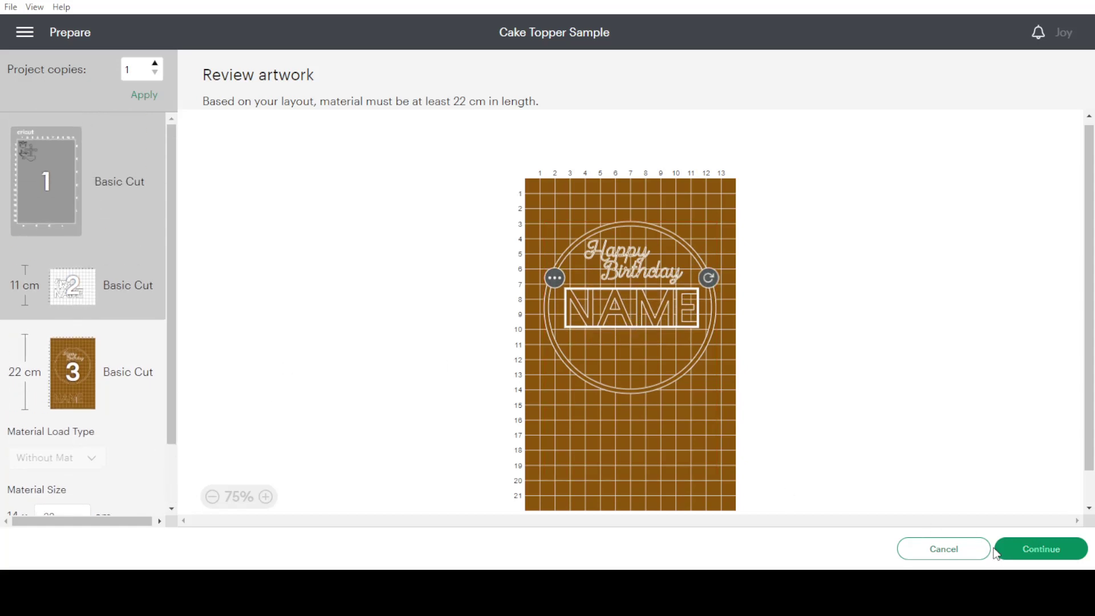
pyautogui.click(957, 551)
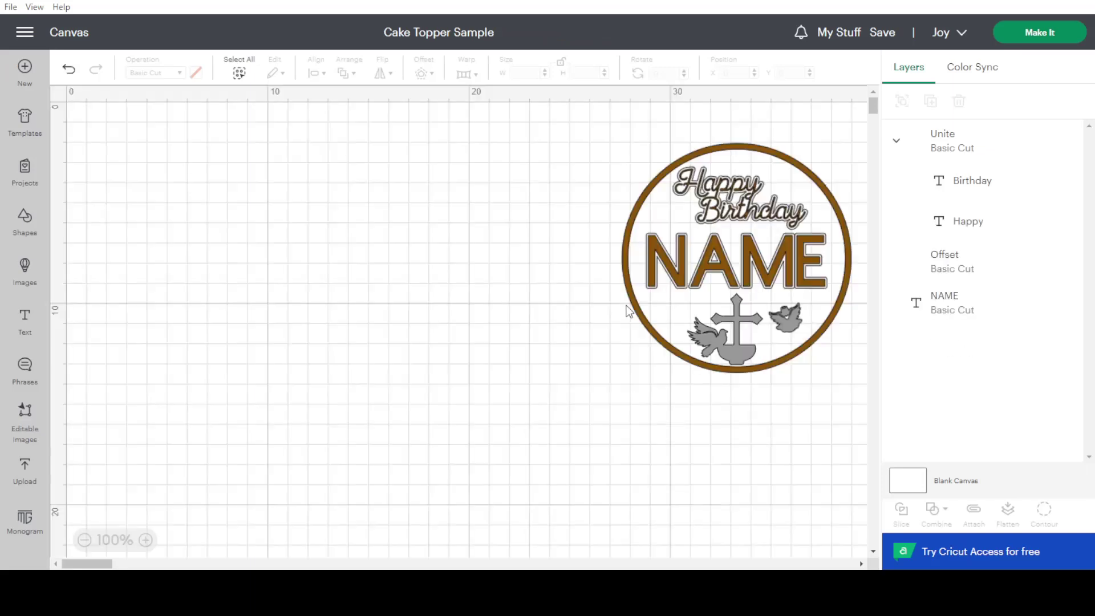
pyautogui.click(764, 272)
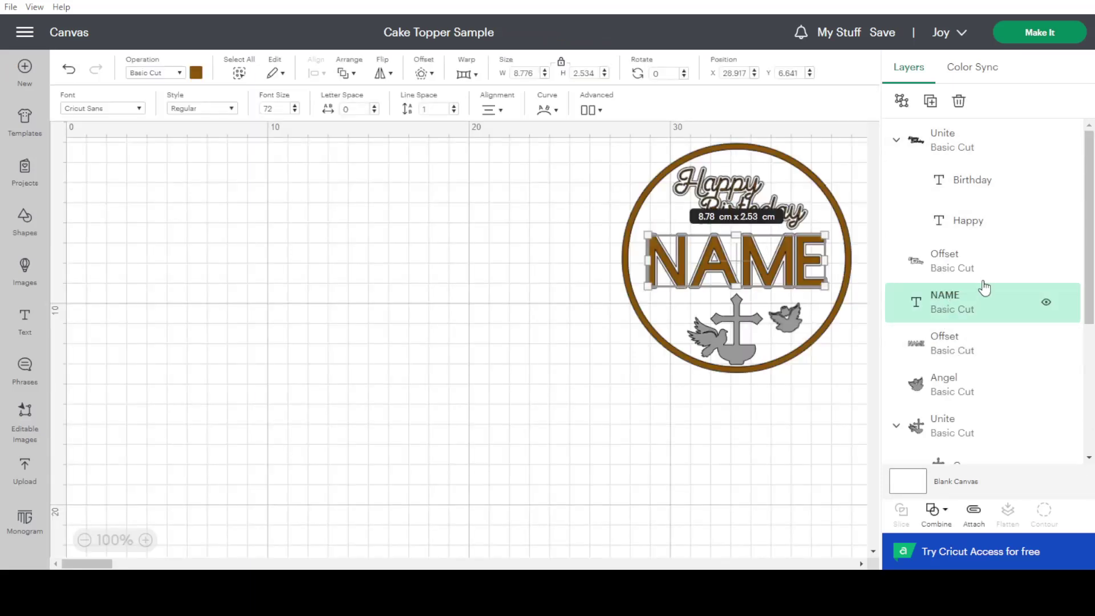
pyautogui.click(943, 150)
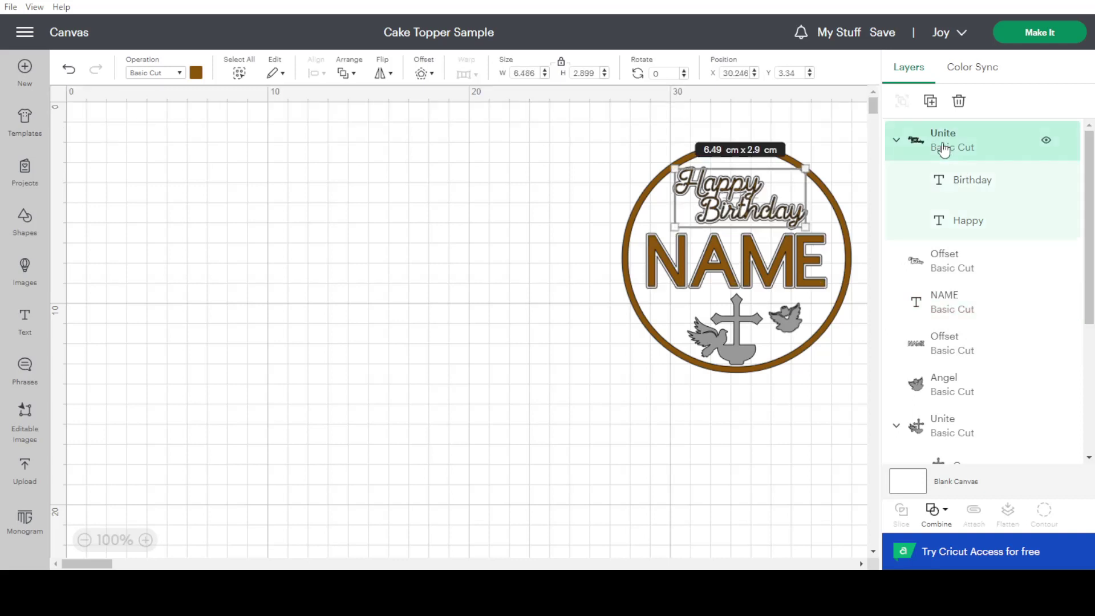
pyautogui.click(1046, 140)
pyautogui.click(963, 141)
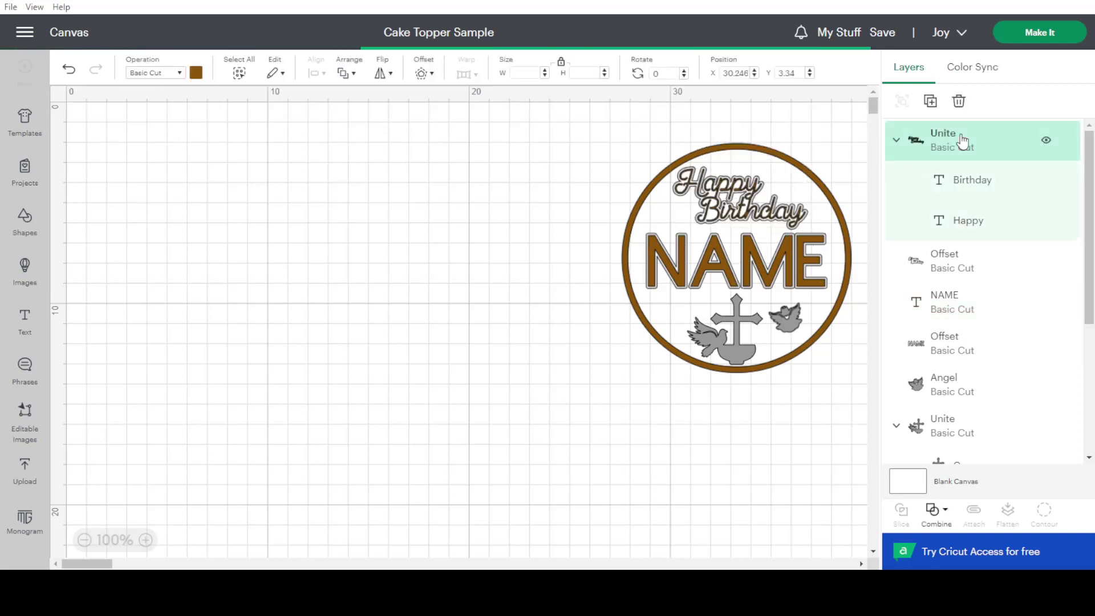
pyautogui.click(969, 311)
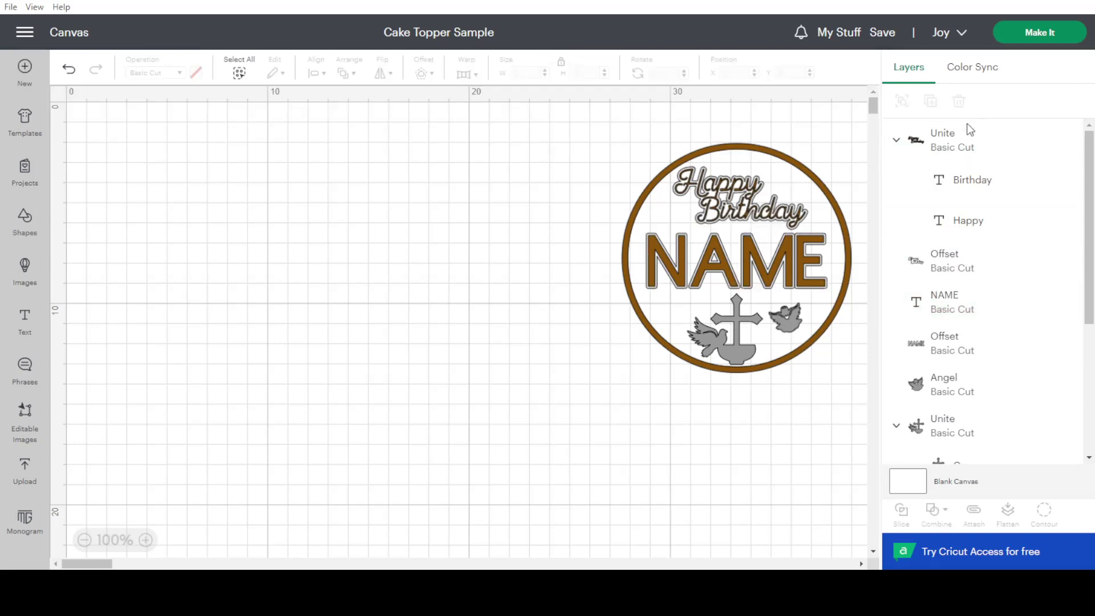
# Step: Attach the united "Happy Birthday" greeting, the NAME text and the guide circle, and rename the attached group as Gold
pyautogui.click(949, 145)
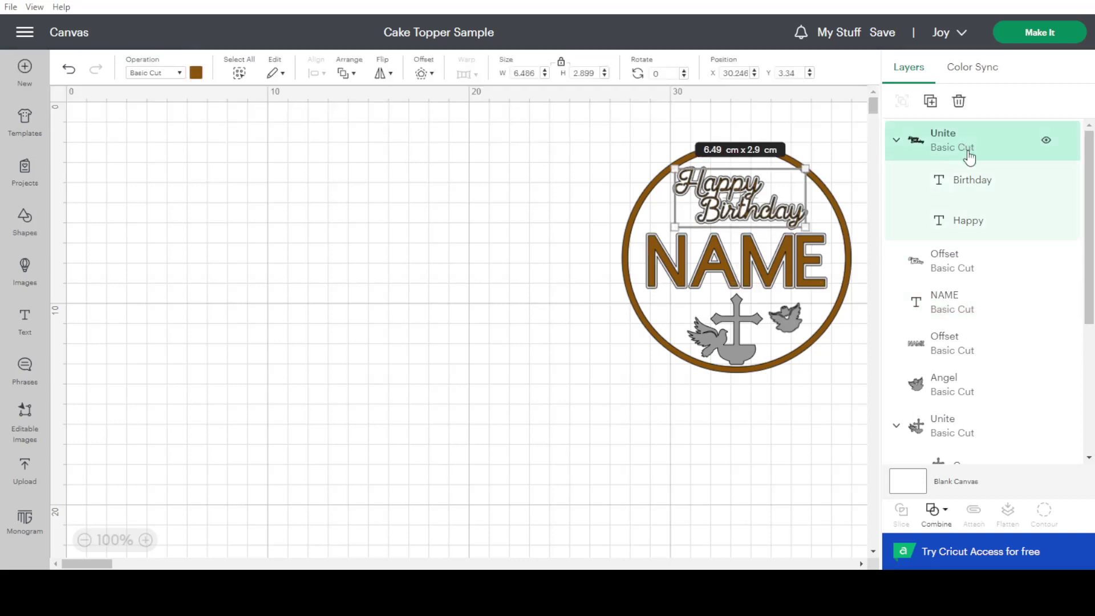
pyautogui.keyDown('shift'); pyautogui.click(961, 308); pyautogui.keyUp('shift')
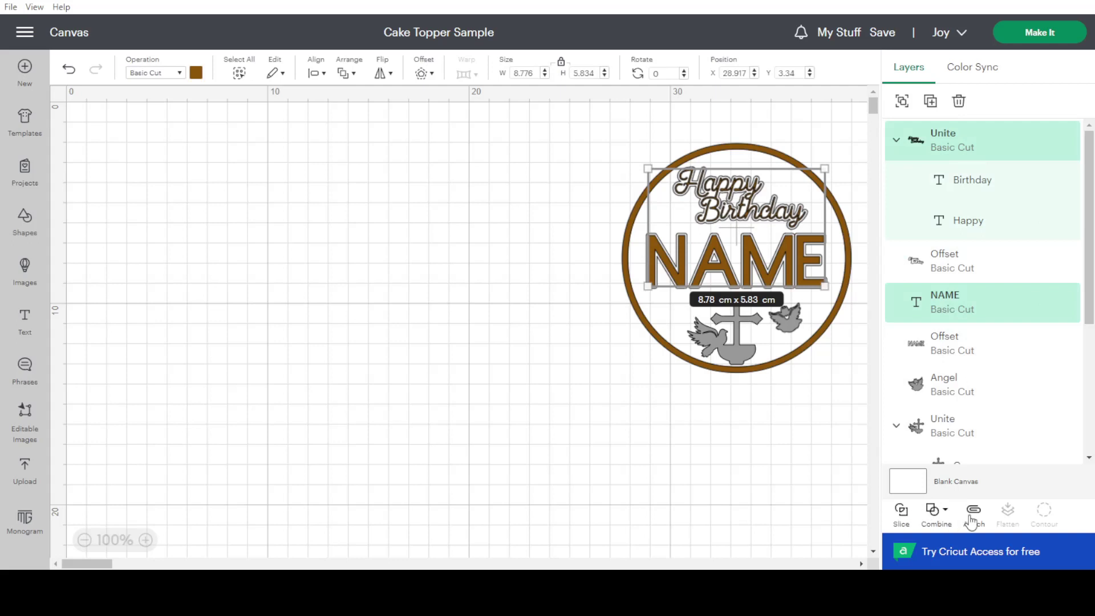
pyautogui.scroll(-4, 1043, 342)
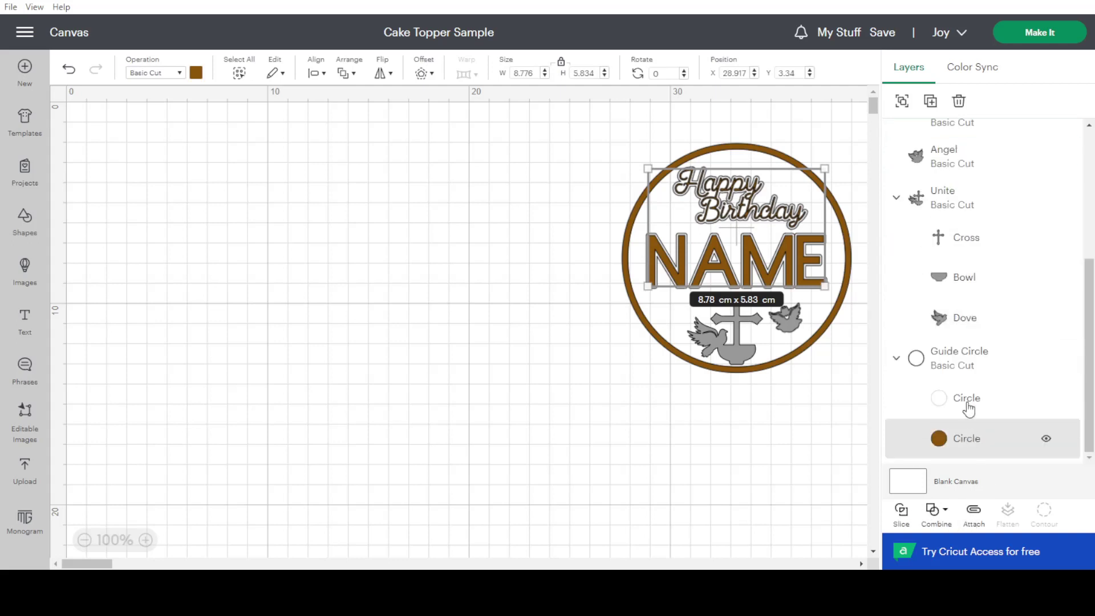
pyautogui.keyDown('shift'); pyautogui.click(963, 366); pyautogui.keyUp('shift')
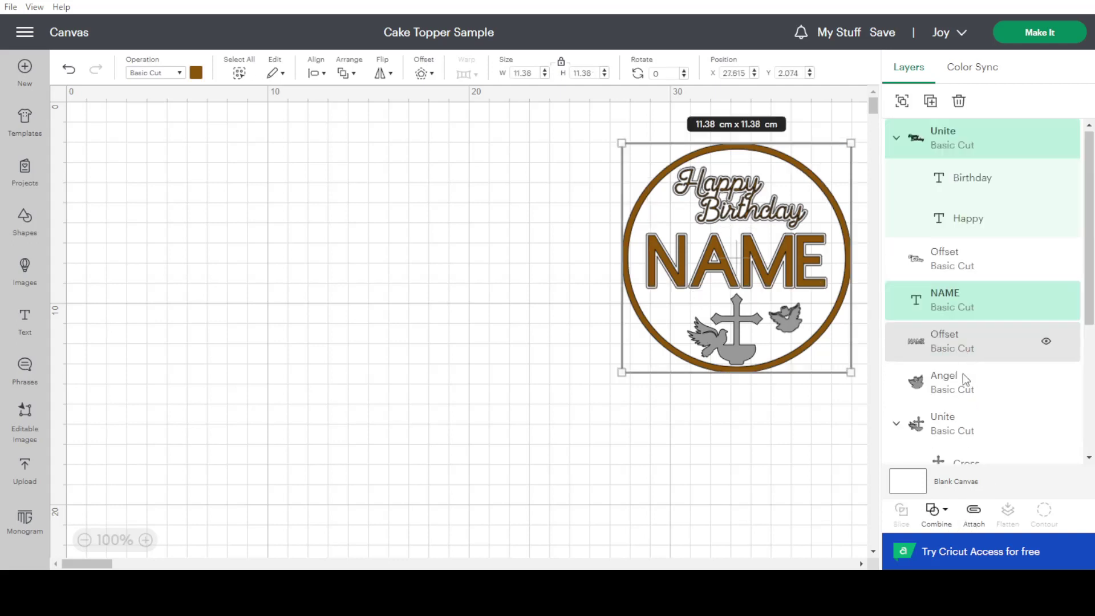
pyautogui.click(973, 517)
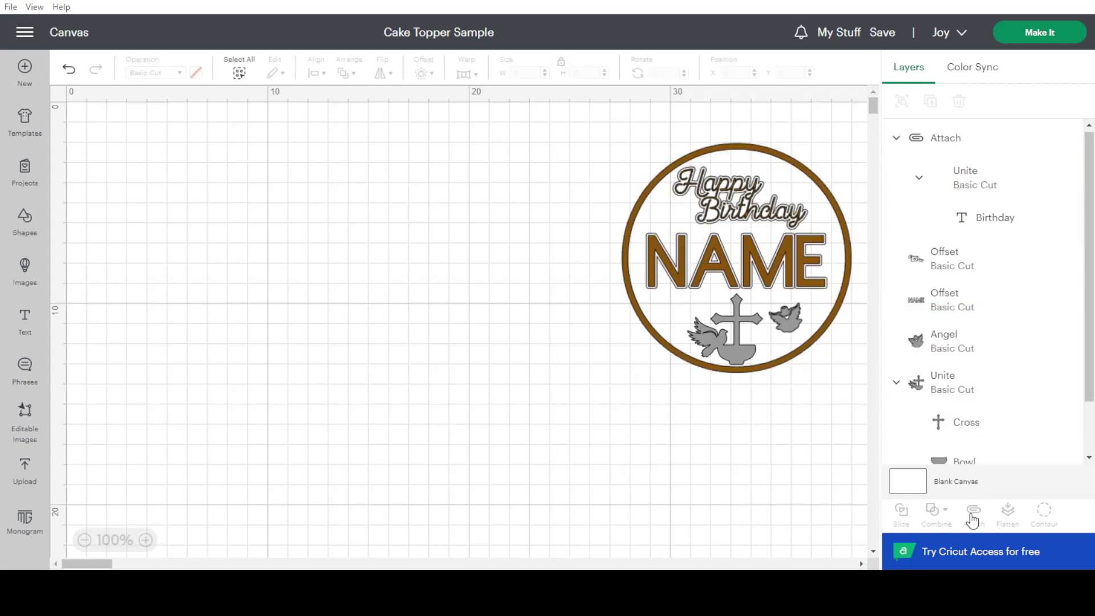
pyautogui.doubleClick(959, 139)
pyautogui.write('Gold')
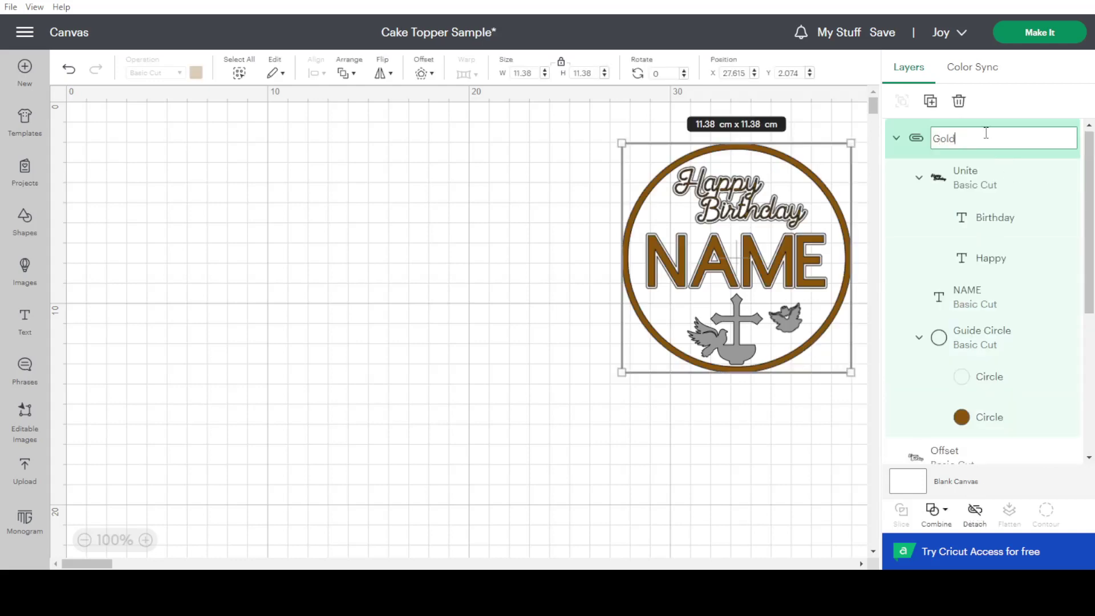
pyautogui.press('Return')
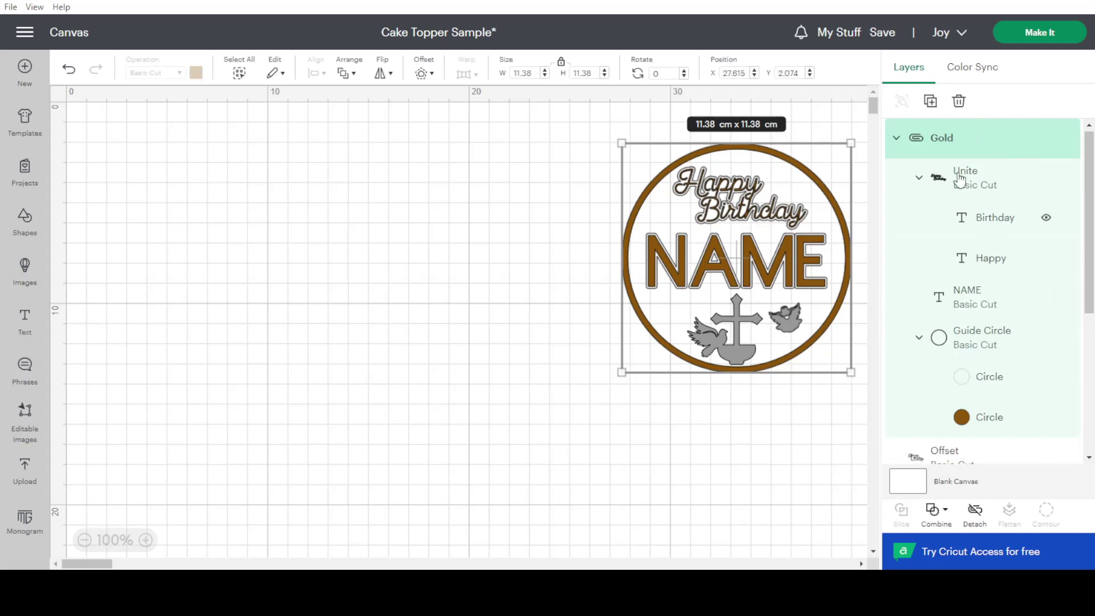
# Step: Attach the offsets of the greeting and the name to each other, and rename the attached group as White
pyautogui.scroll(-5, 995, 325)
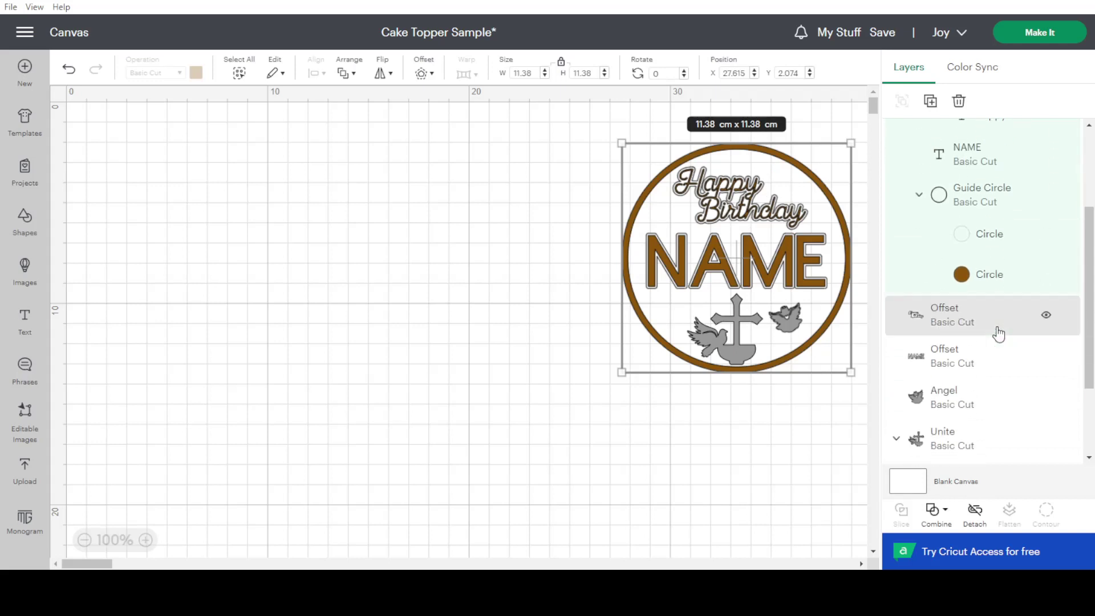
pyautogui.click(934, 252)
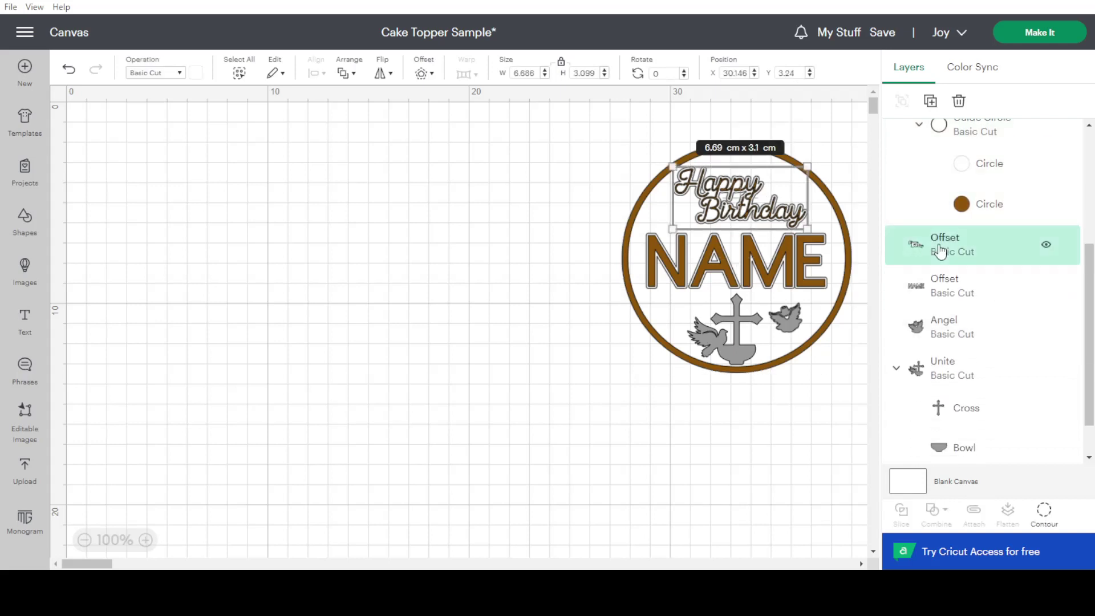
pyautogui.keyDown('shift'); pyautogui.click(956, 298); pyautogui.keyUp('shift')
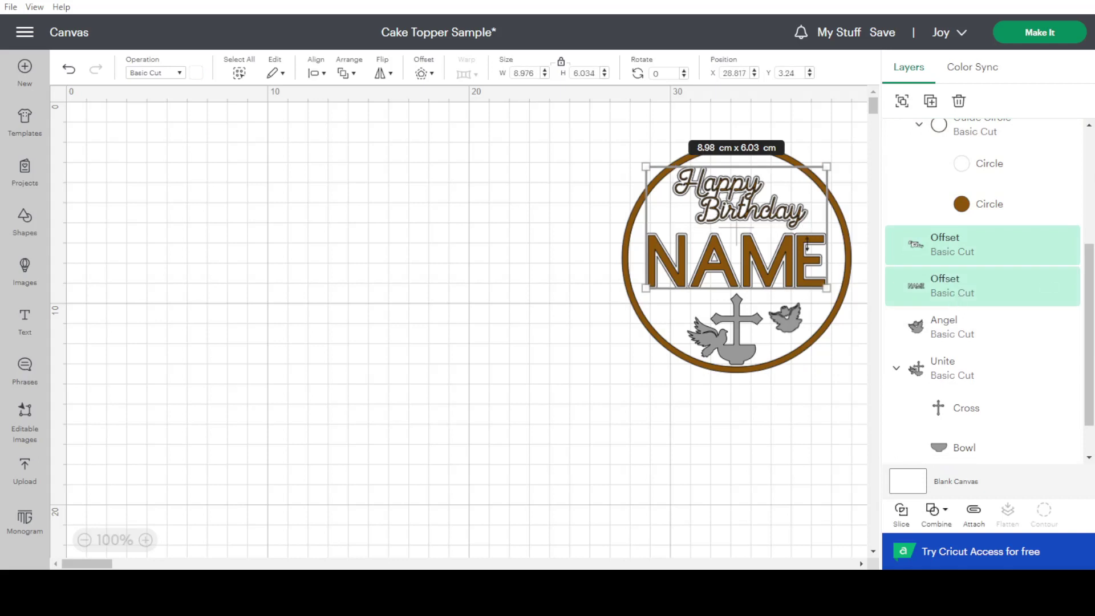
pyautogui.click(973, 516)
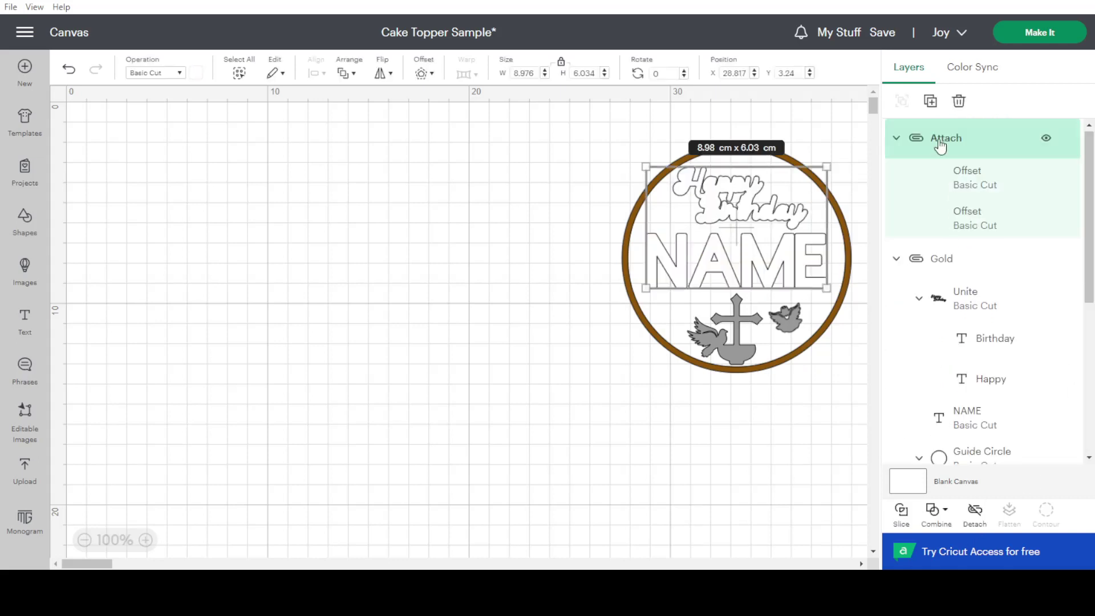
pyautogui.doubleClick(942, 140)
pyautogui.write('White')
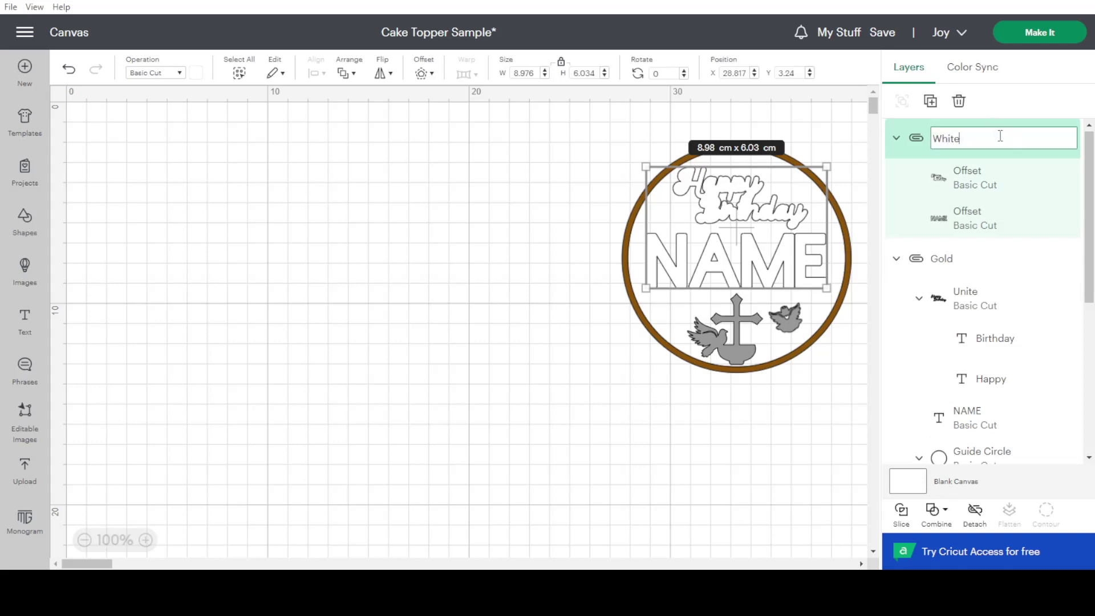
pyautogui.press('Return')
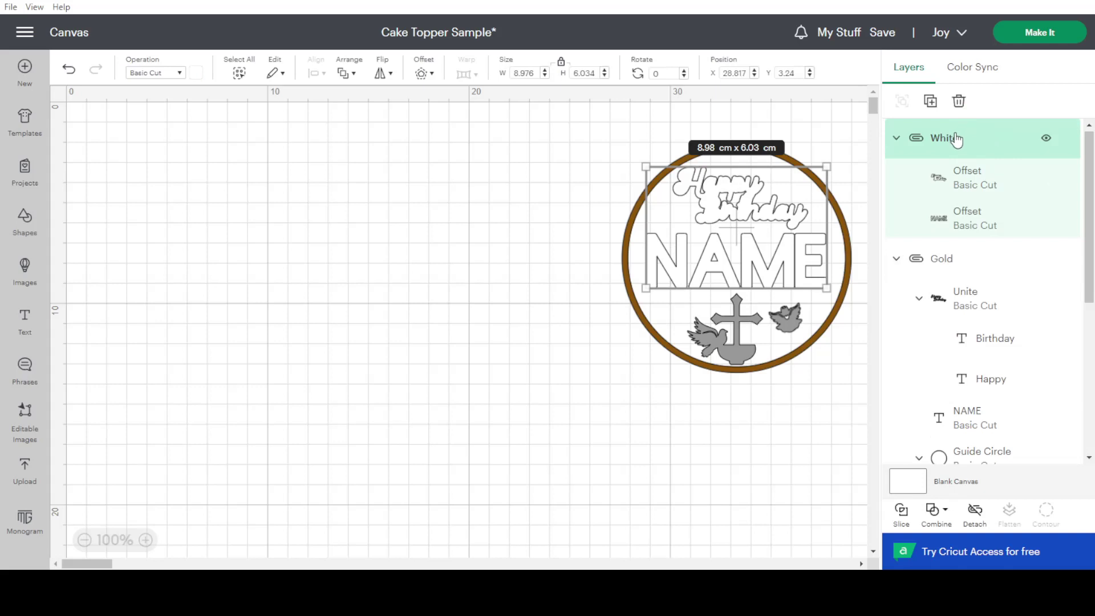
# Step: Bring the Gold group to the front of the design
pyautogui.click(943, 259)
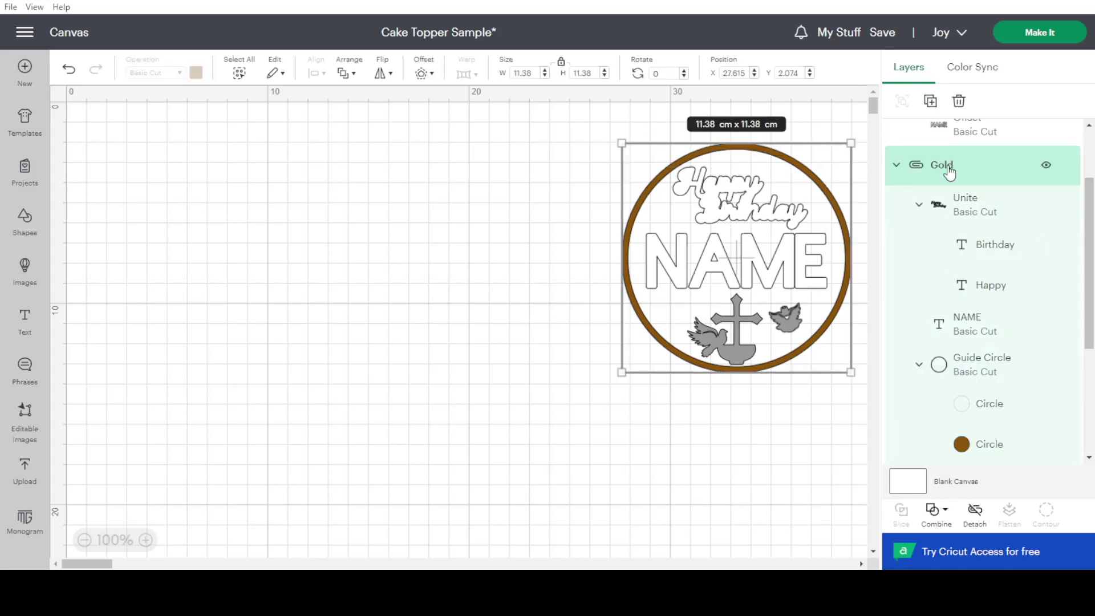
pyautogui.rightClick(953, 197)
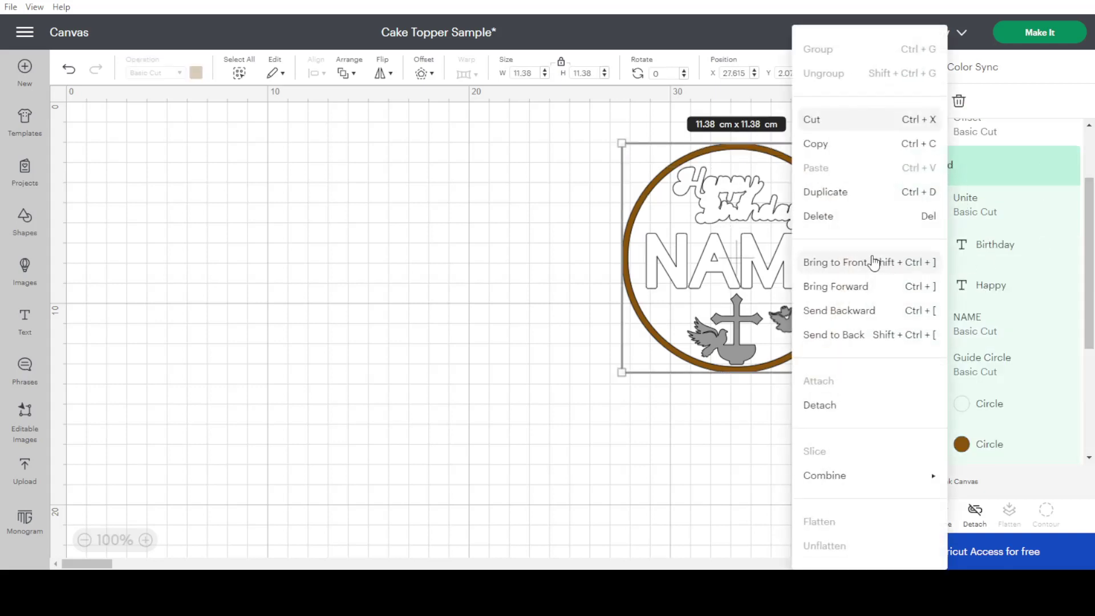
pyautogui.click(856, 263)
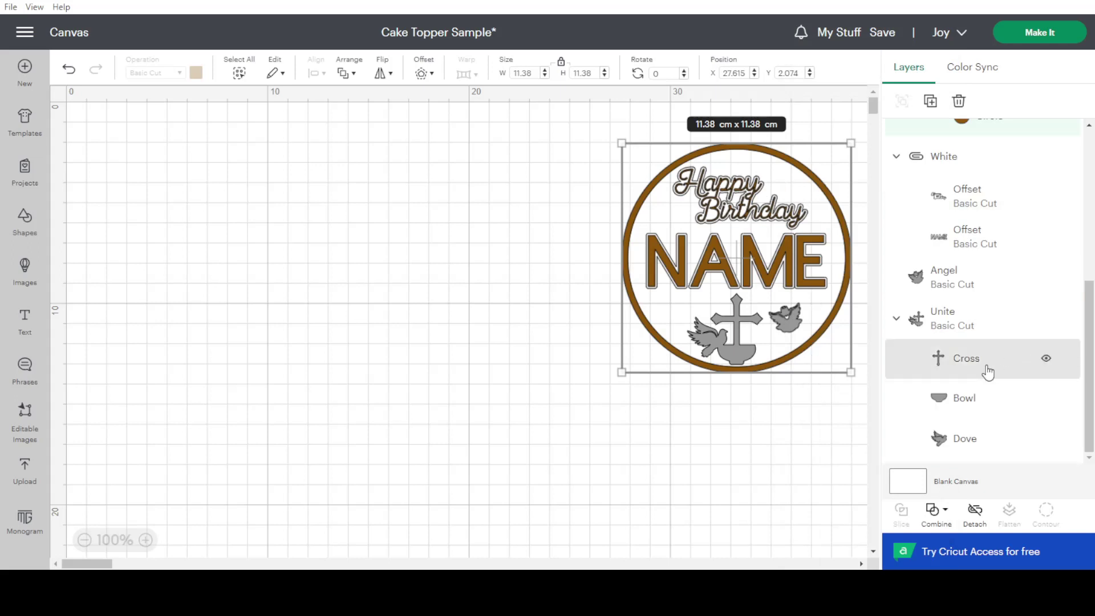
# Step: Check which images the Dove, Angel and Unite layers cover by selecting each of them in turn
pyautogui.click(951, 396)
pyautogui.click(958, 435)
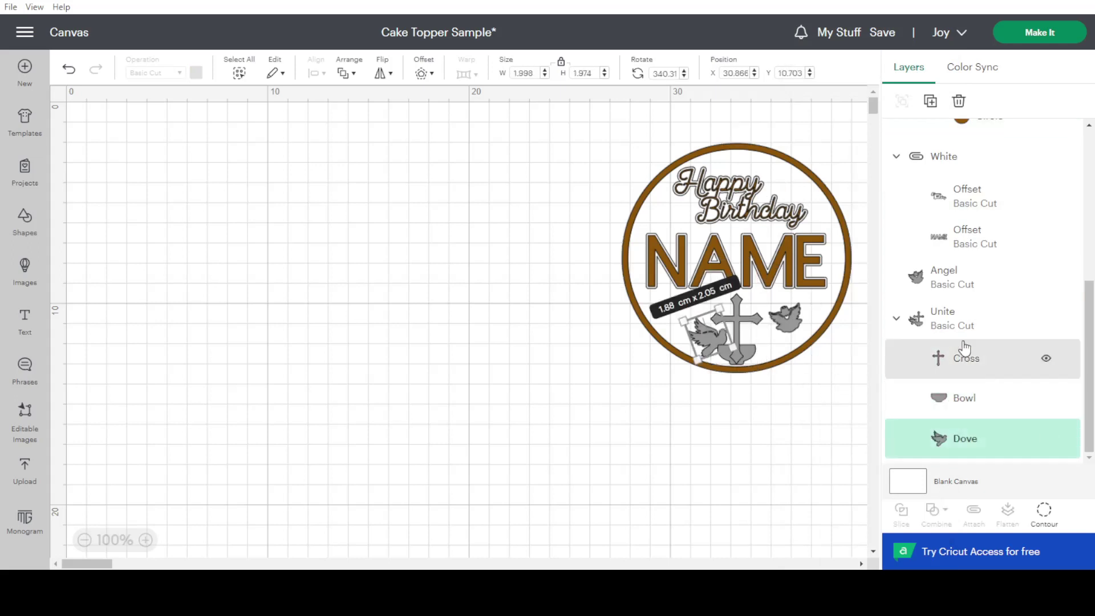
pyautogui.click(936, 281)
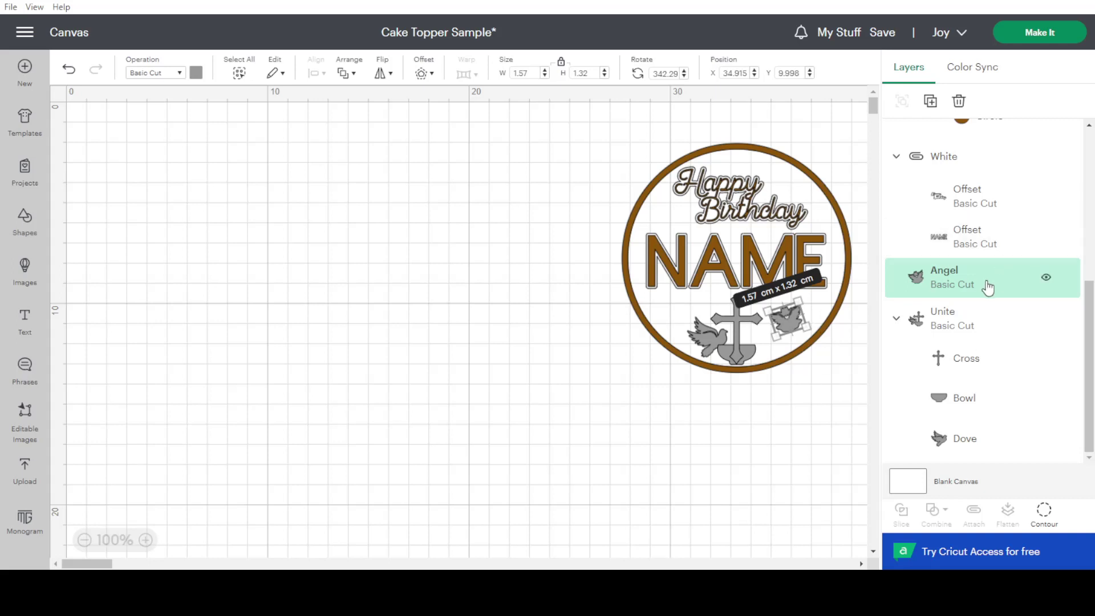
pyautogui.click(968, 237)
pyautogui.click(965, 276)
pyautogui.click(952, 327)
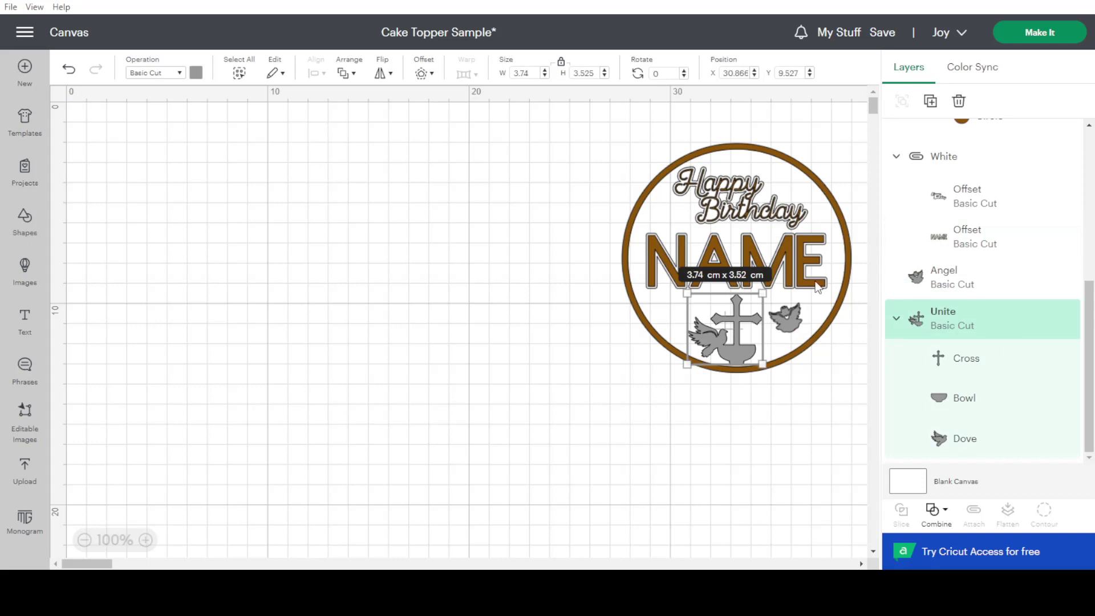
# Step: Send the cake topper to cut preparation with all materials loaded On Mat
pyautogui.click(1047, 41)
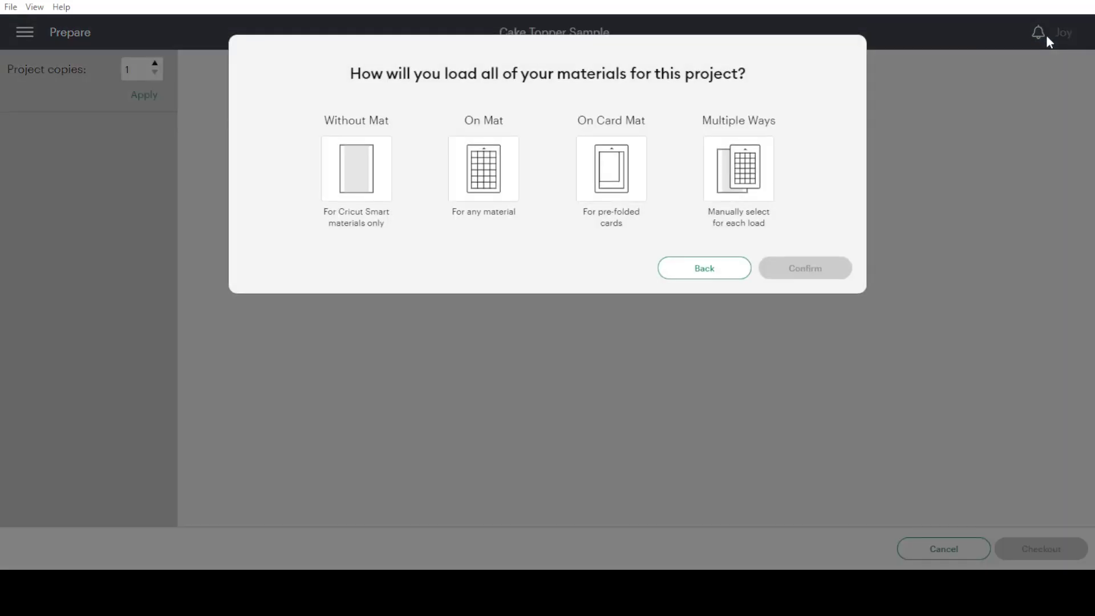
pyautogui.click(505, 169)
pyautogui.click(783, 309)
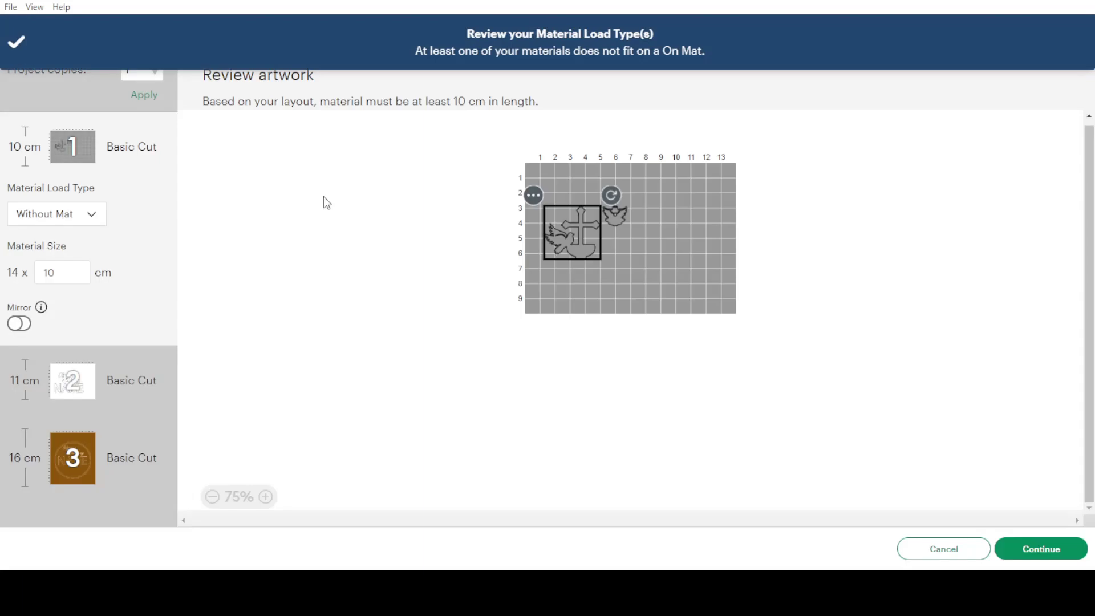
# Step: Set the grey material 1 to load On Mat and move the united cross, bowl and dove near the mat's upper corner
pyautogui.click(89, 222)
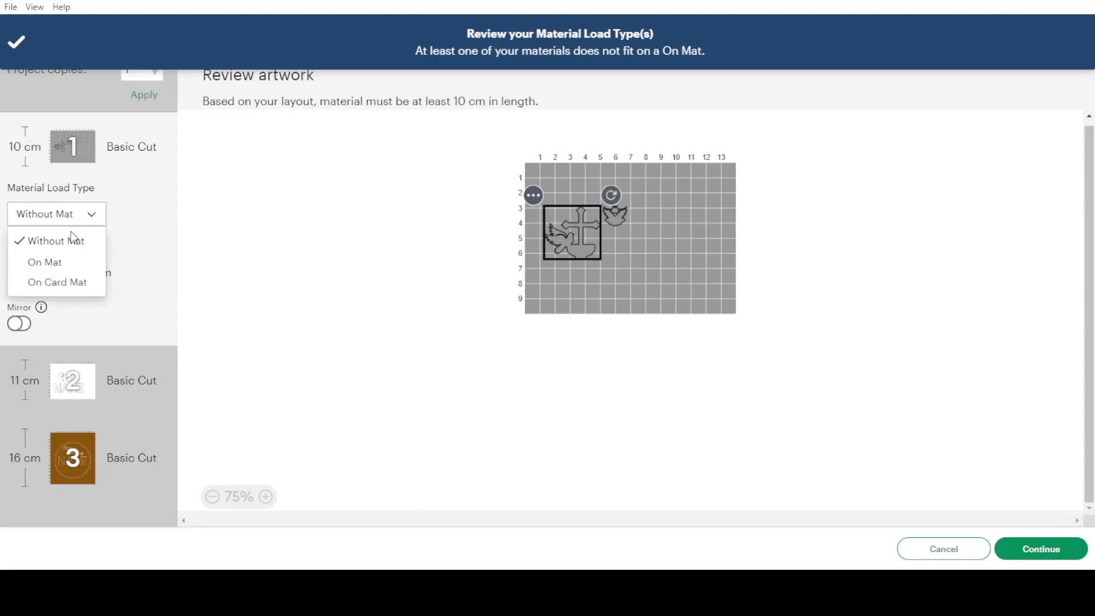
pyautogui.click(61, 260)
pyautogui.moveTo(585, 170); pyautogui.dragTo(598, 190)
pyautogui.moveTo(619, 151); pyautogui.dragTo(573, 183)
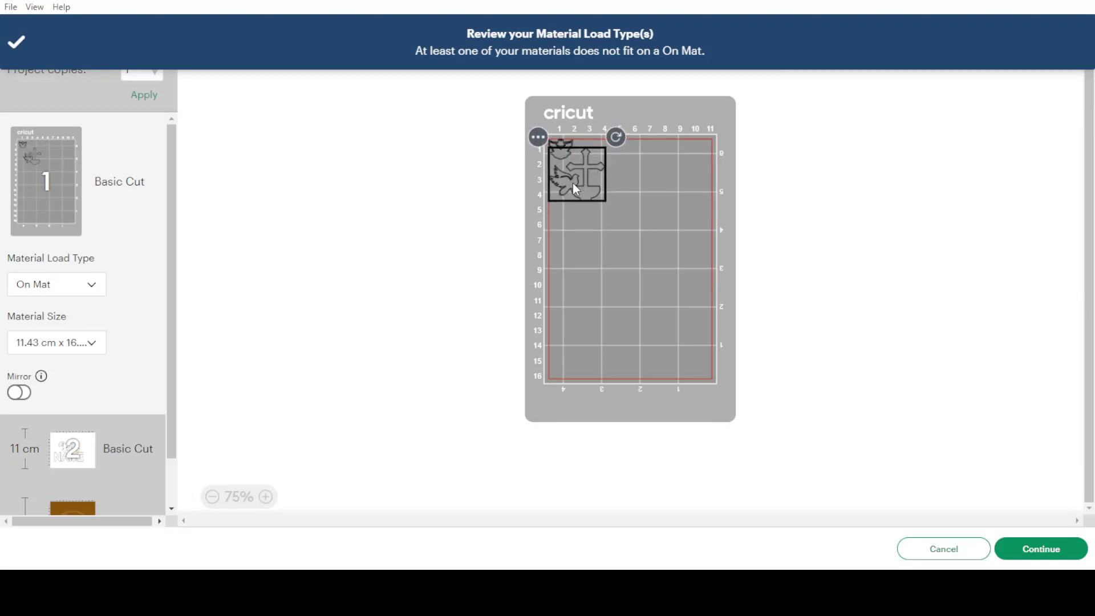
# Step: Set the white material 2 to load On Mat and try moving its attached greeting and name offsets together on the mat
pyautogui.scroll(-2, 79, 400)
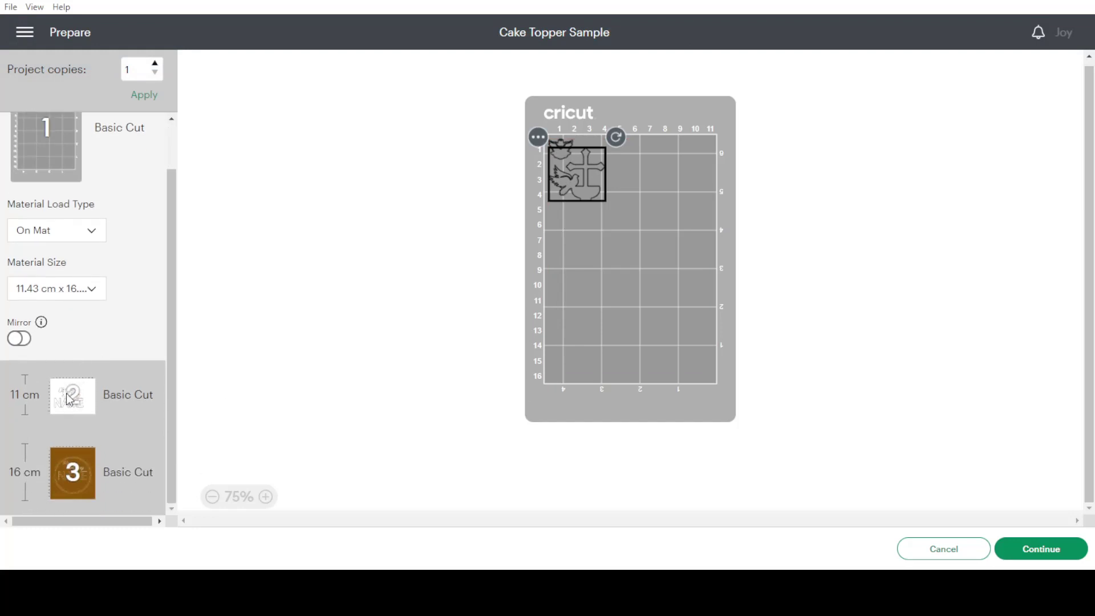
pyautogui.click(83, 403)
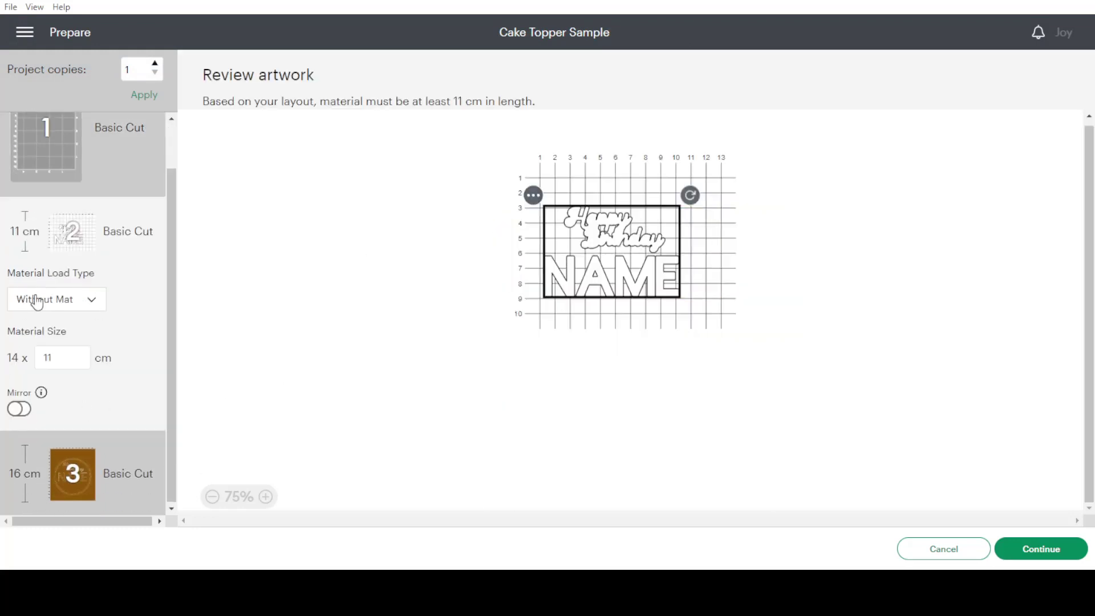
pyautogui.click(73, 302)
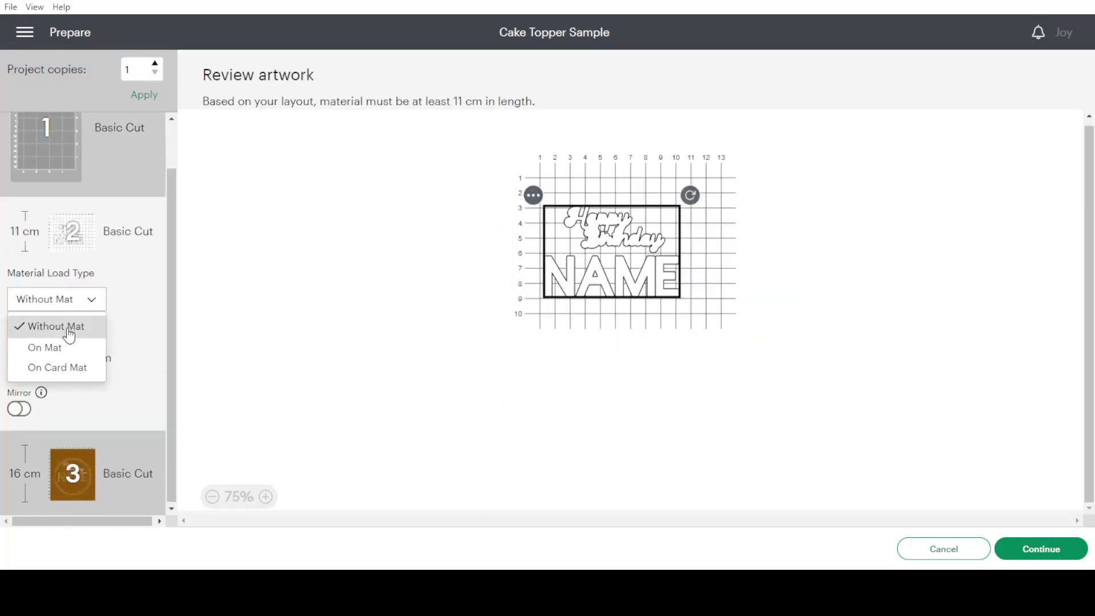
pyautogui.click(97, 347)
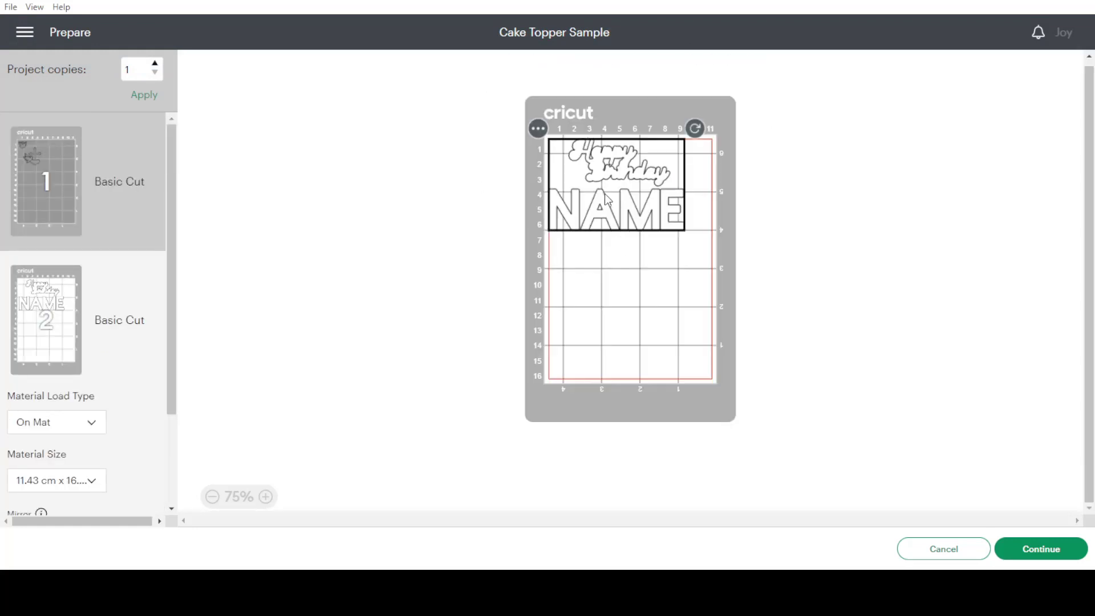
pyautogui.moveTo(620, 199)
pyautogui.mouseDown()
pyautogui.moveTo(642, 201)
pyautogui.moveTo(623, 200)
pyautogui.mouseUp()
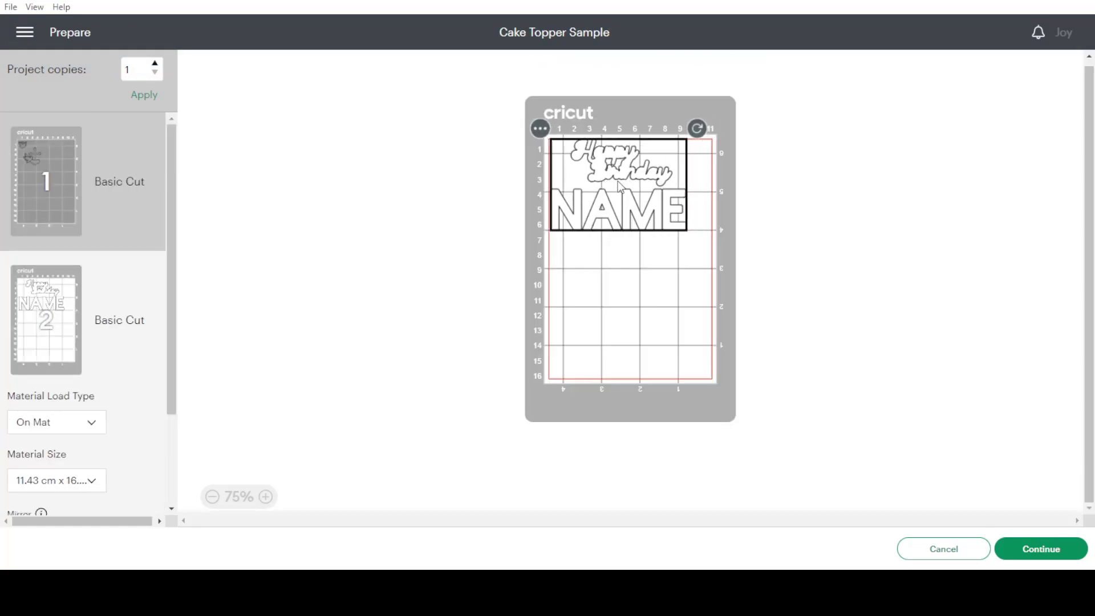
# Step: Review the attached ring, greeting and name layout and the load settings of the brown material 3
pyautogui.scroll(-3, 79, 422)
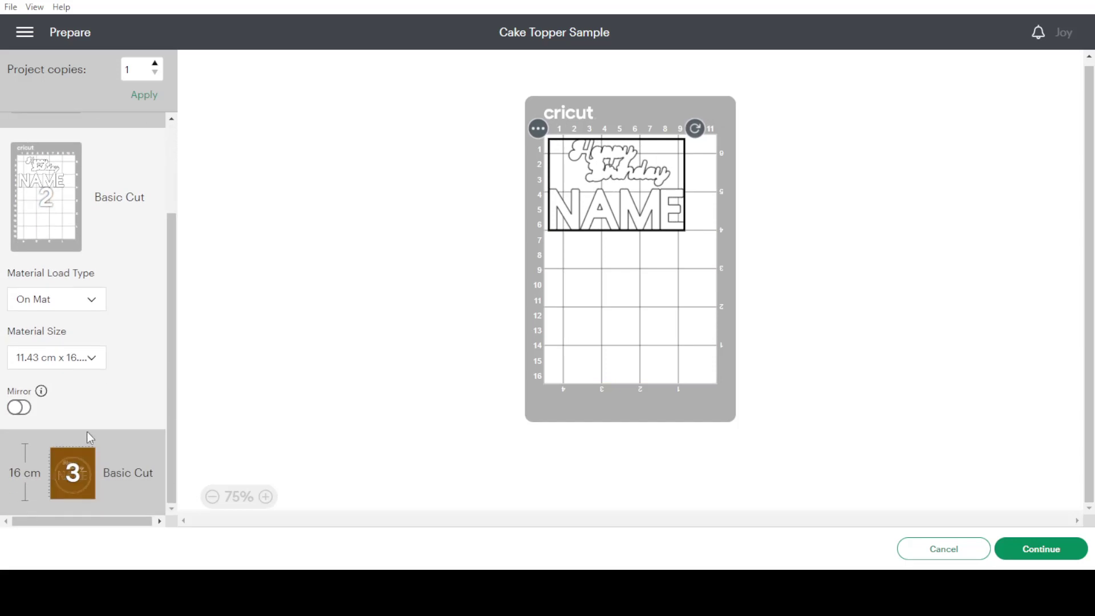
pyautogui.click(73, 445)
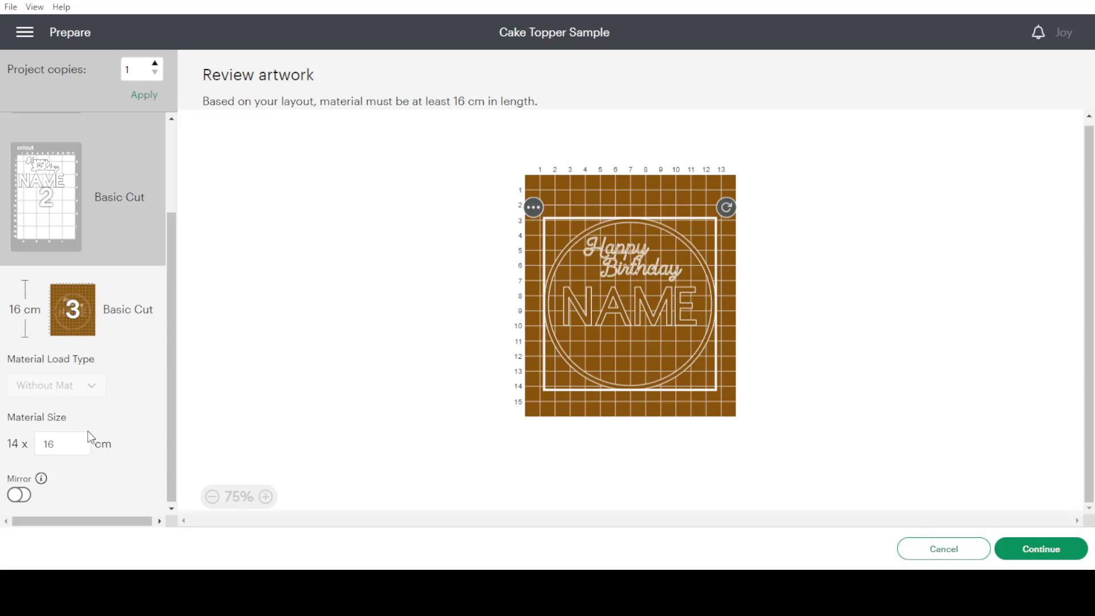
pyautogui.scroll(3, 106, 432)
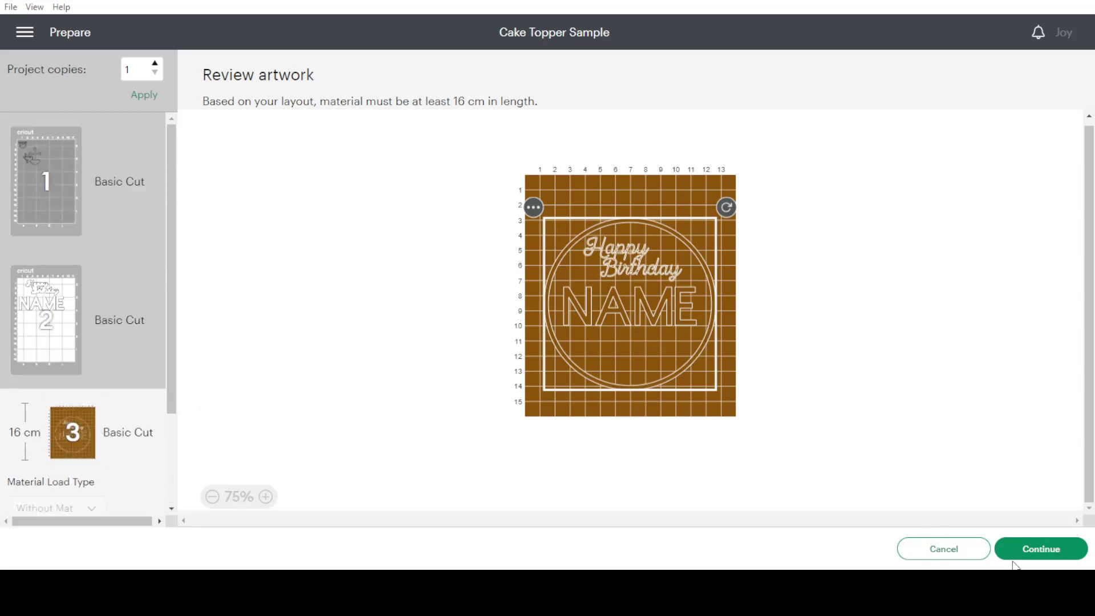